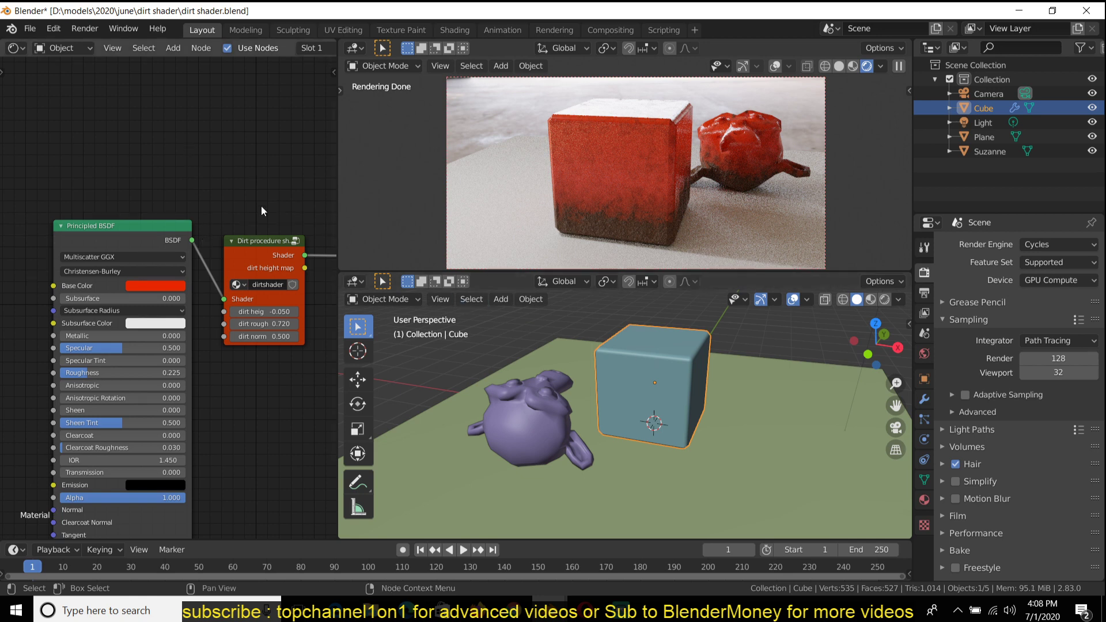
- View the BlenderMoney channel's videos page, and inspect the dirt on the rendered cube and monkey head in the dirt shader scene
scroll(262, 204, down, 1)
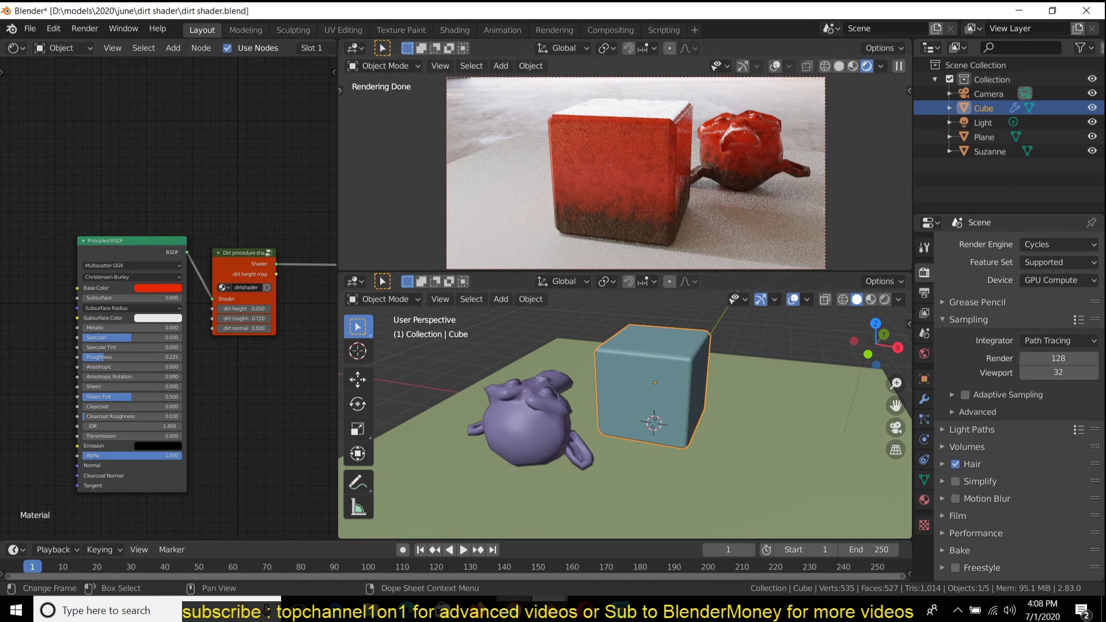
click(486, 605)
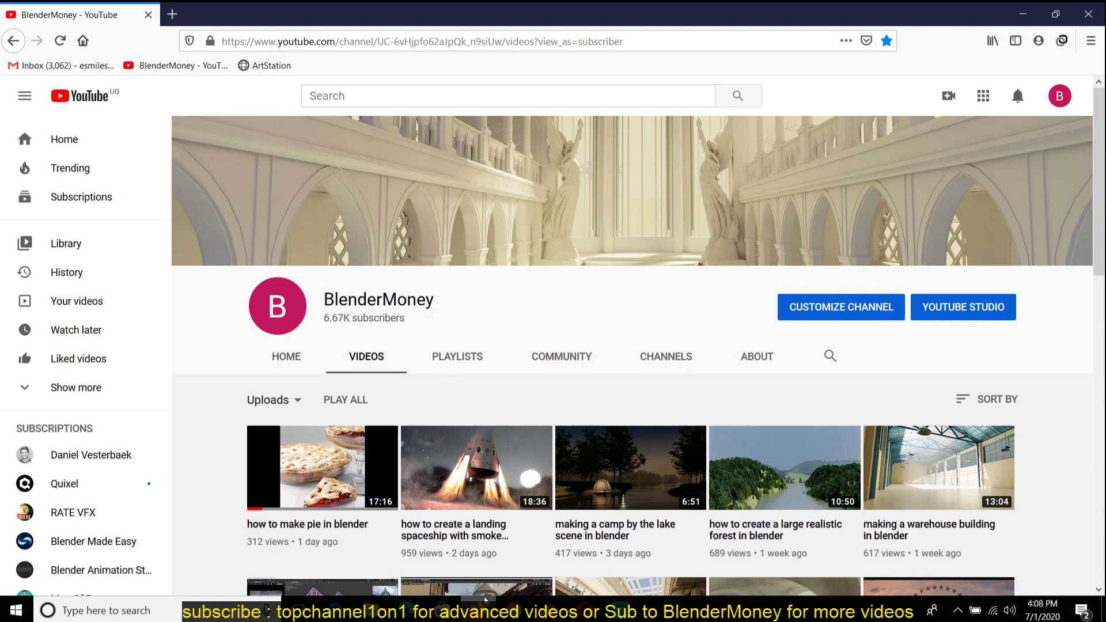
click(485, 601)
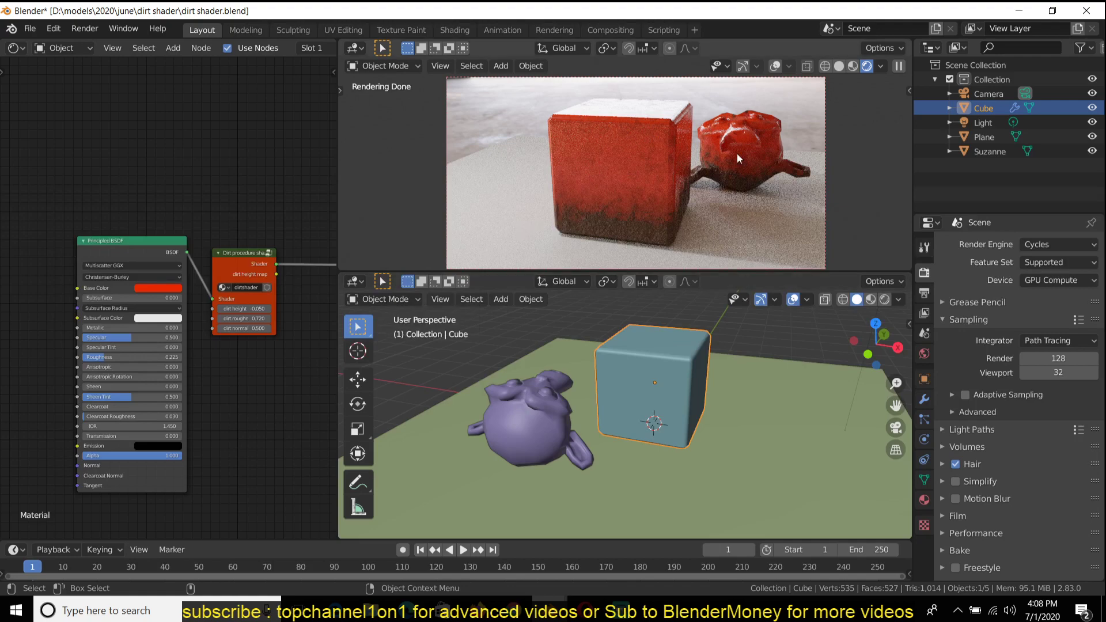
scroll(737, 103, down, 1)
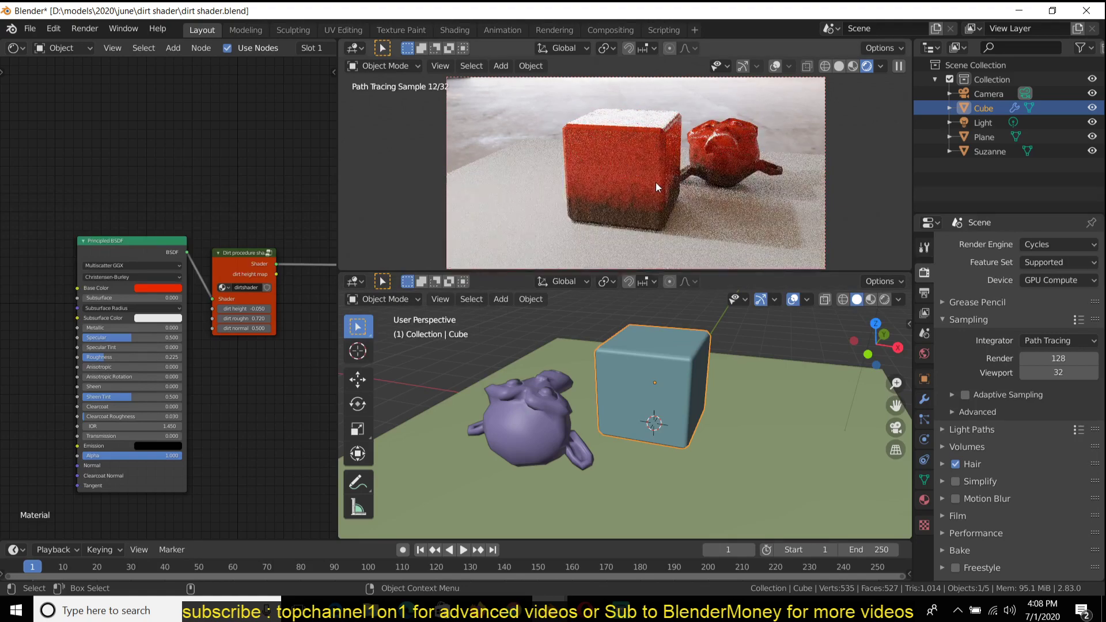
scroll(656, 183, up, 2)
scroll(673, 234, down, 1)
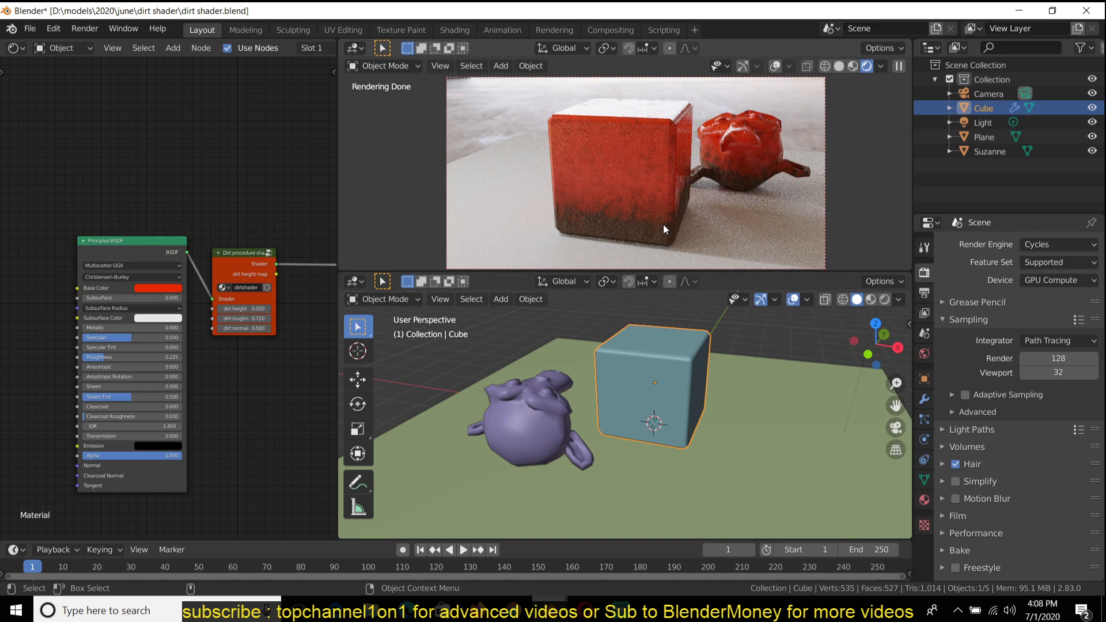
scroll(639, 185, up, 3)
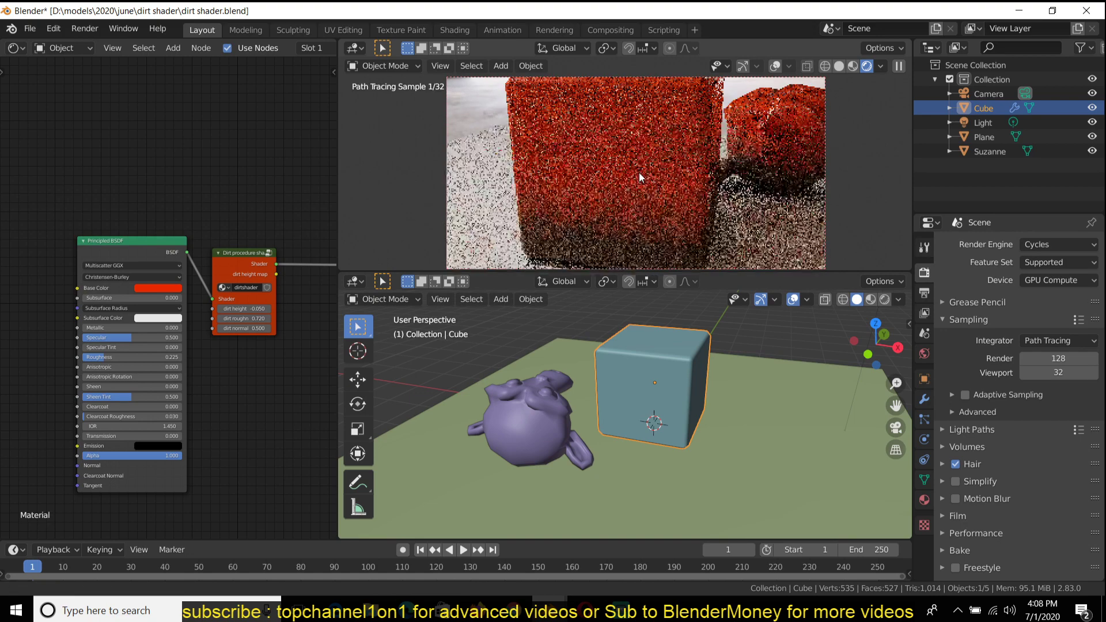
scroll(613, 188, down, 1)
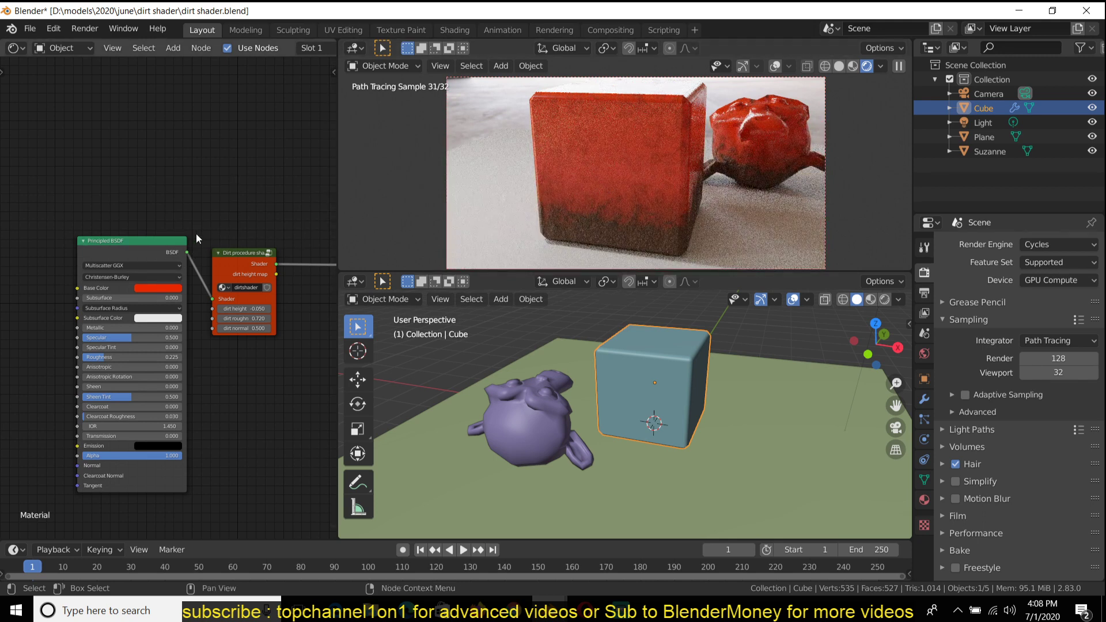
- Set the cube material's Principled BSDF base color to near-white and its Metallic value to 1
middle_drag(218, 226, 227, 210)
click(184, 272)
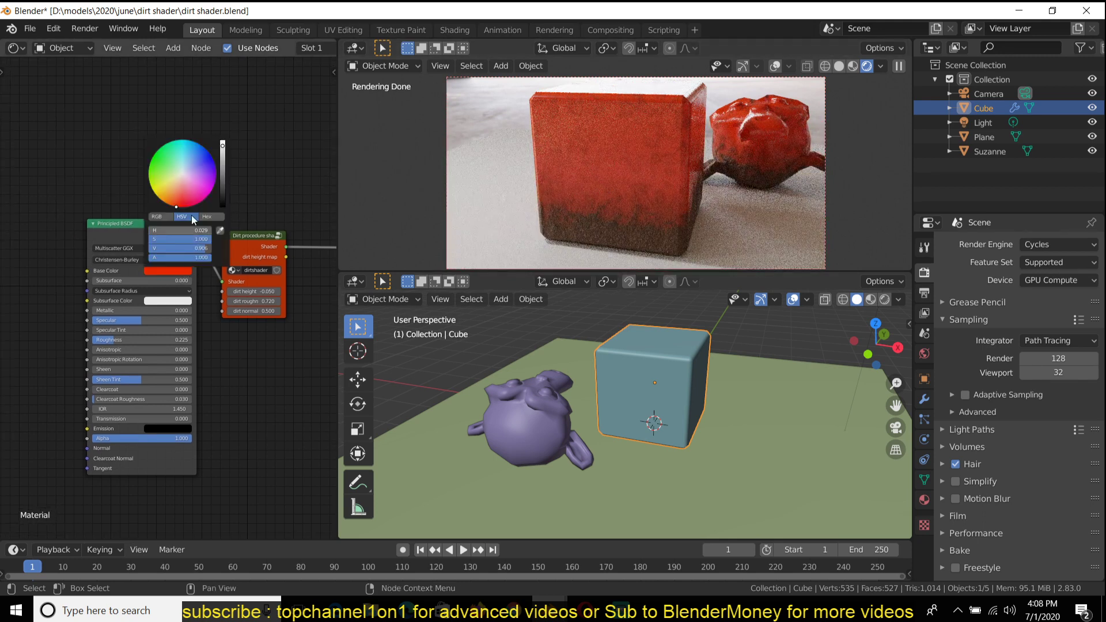
click(182, 173)
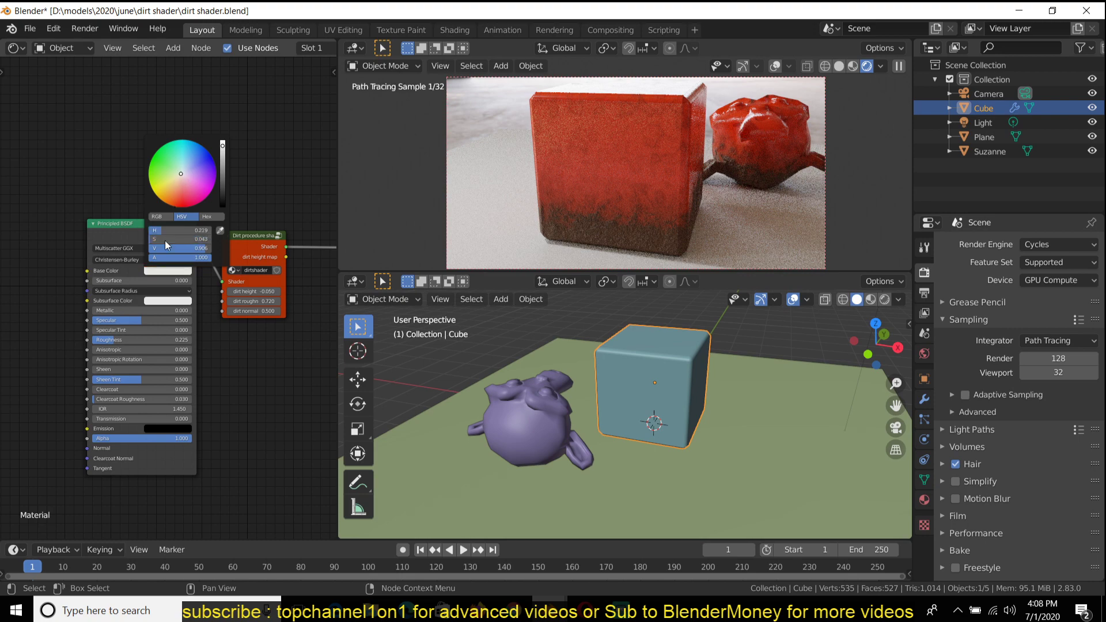
click(138, 311)
text(1)
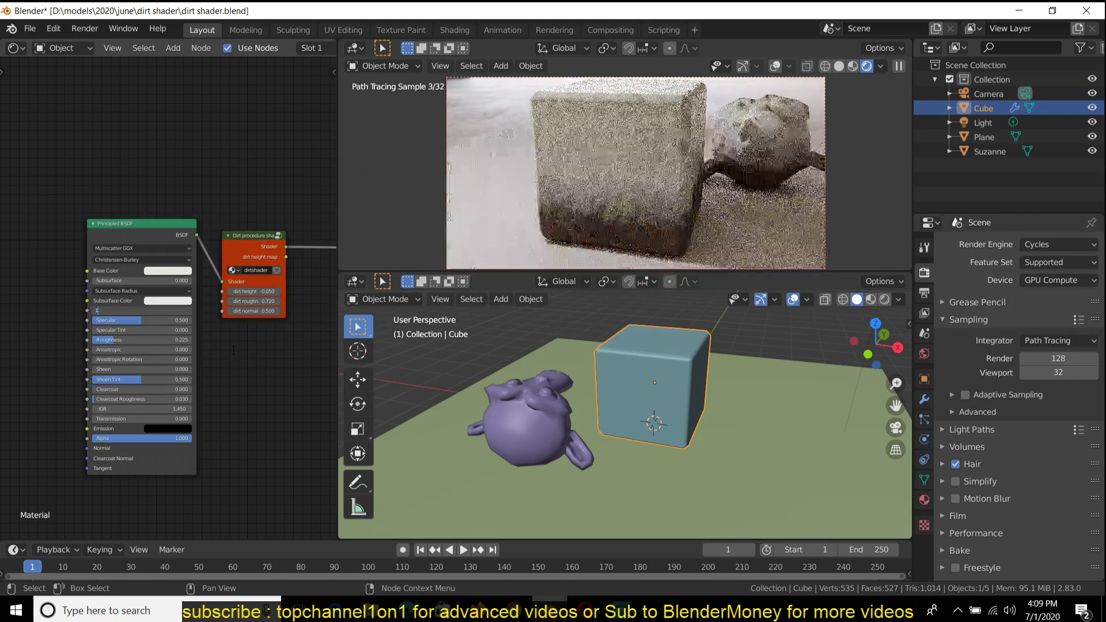
key(Return)
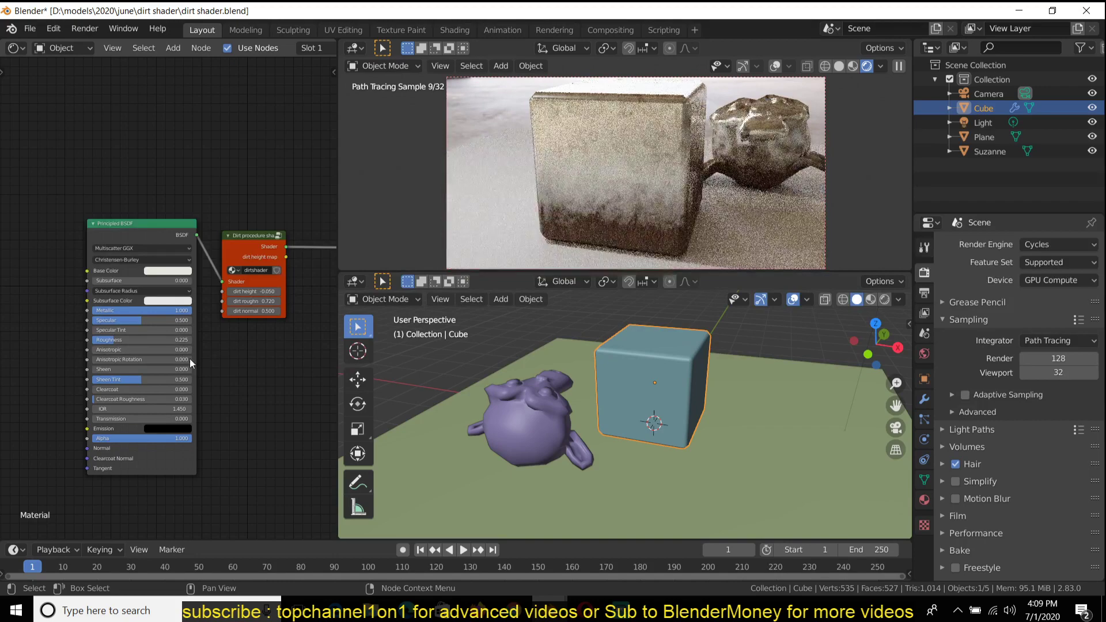
- Set the Principled BSDF's Roughness to about 0.564, Anisotropic to 1 and Metallic to about 0.345
drag(117, 340, 206, 352)
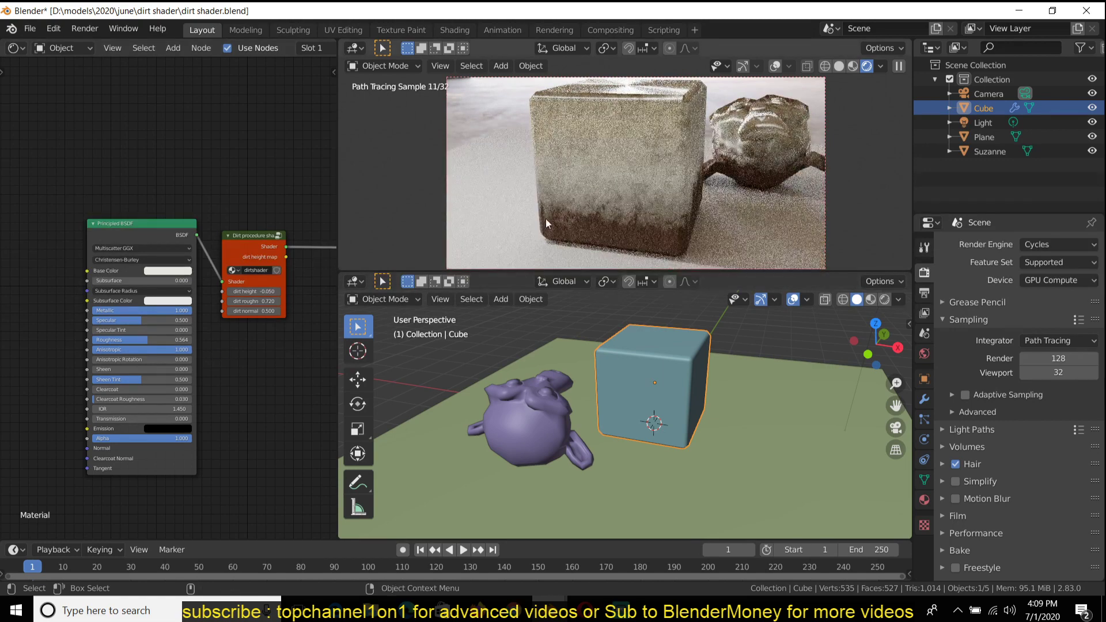
middle_drag(546, 219, 545, 196)
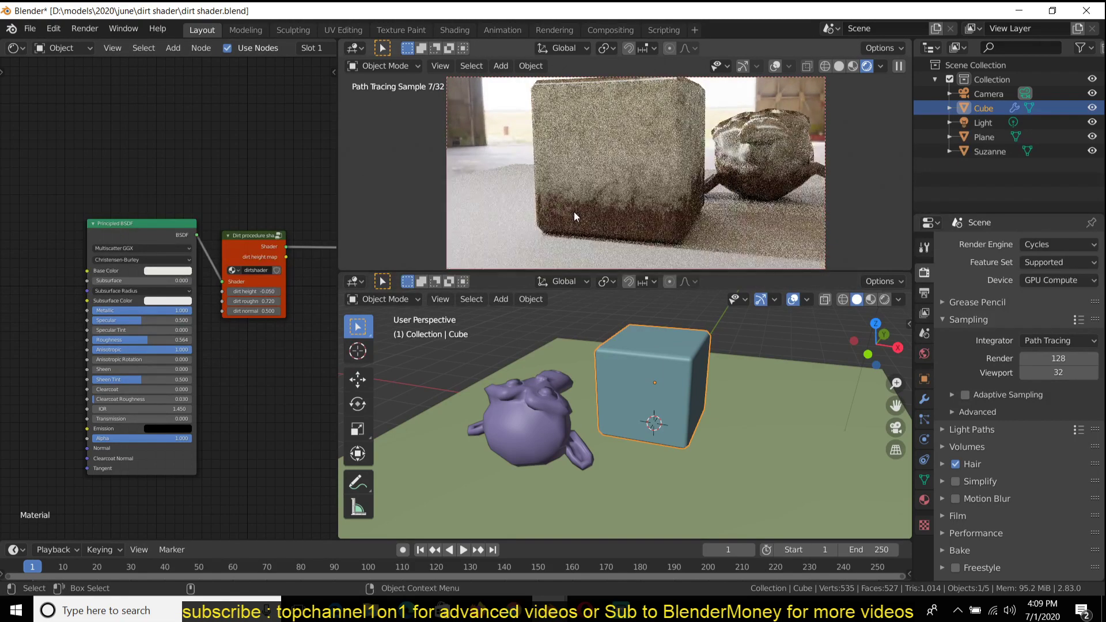
middle_drag(34, 230, 89, 227)
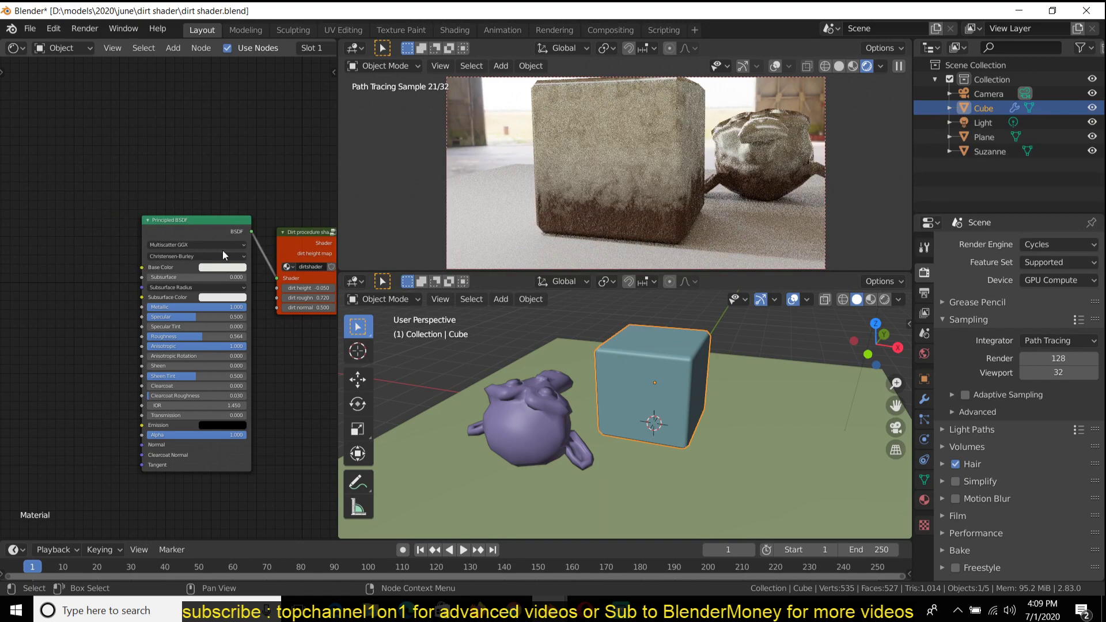
drag(246, 307, 206, 307)
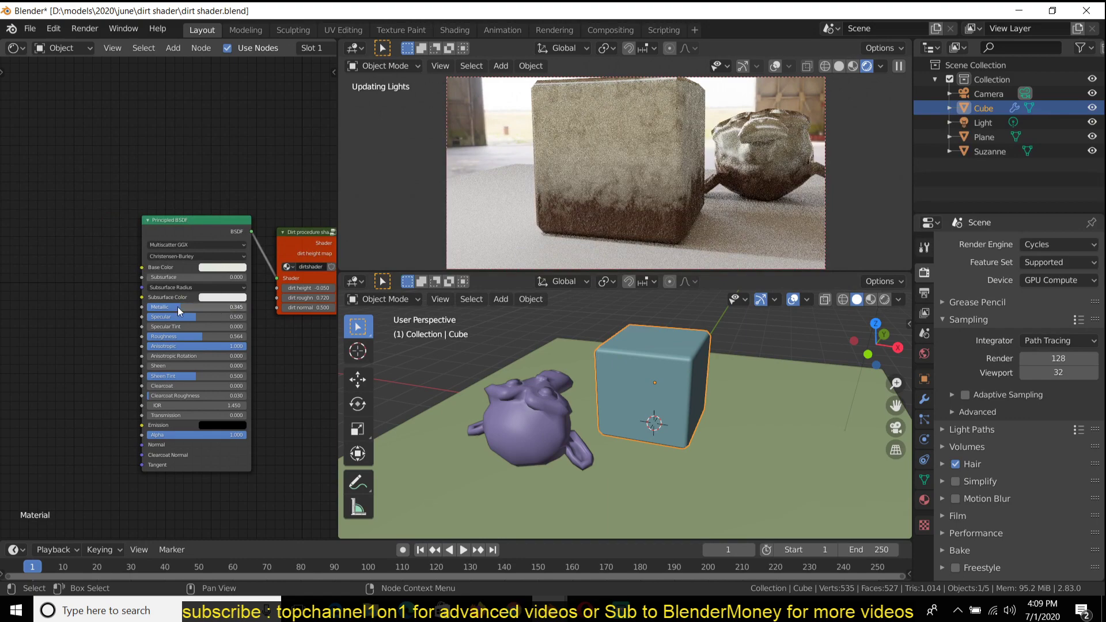
key(shift+a)
mouse_move(71, 254)
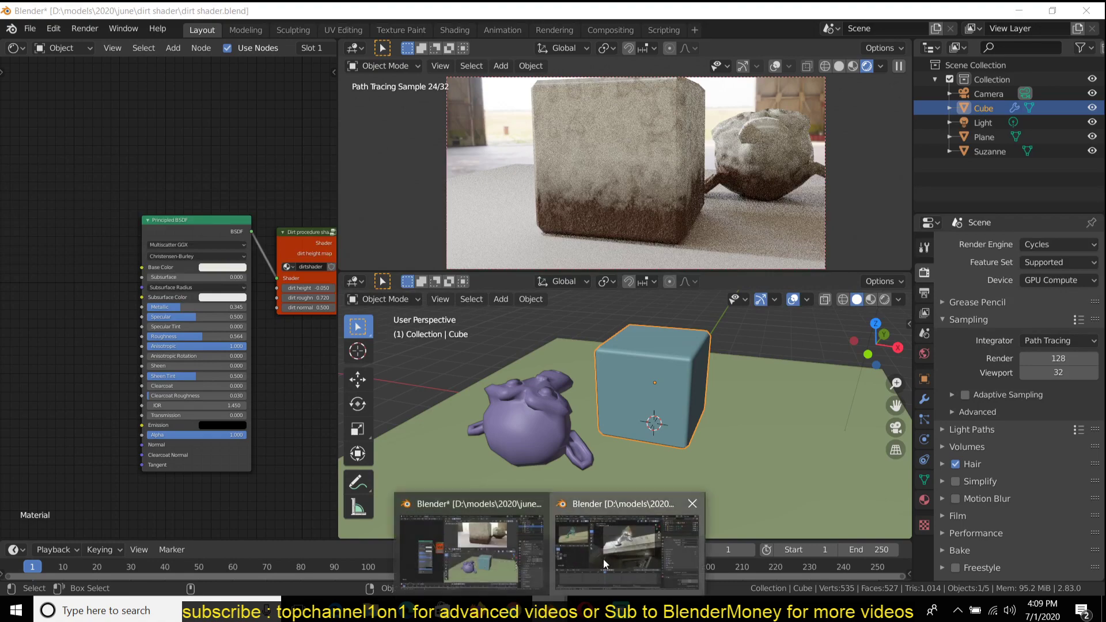
- Look over the track scene in the scifi .blend window and return to the dirt shader.blend window
click(604, 559)
middle_drag(691, 143, 496, 303)
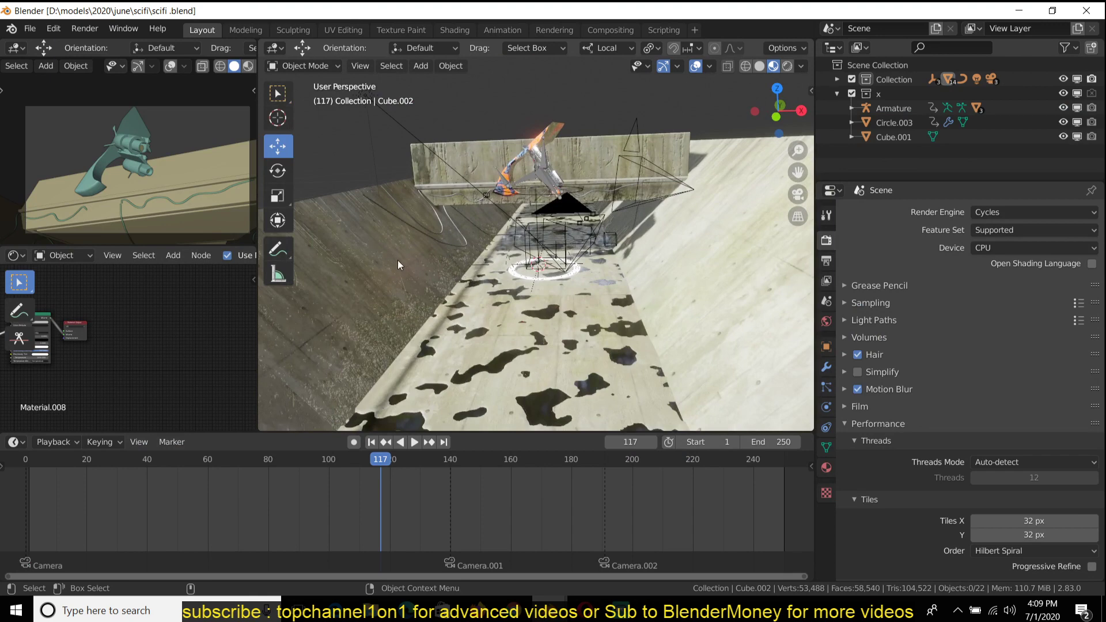
mouse_move(518, 610)
click(455, 534)
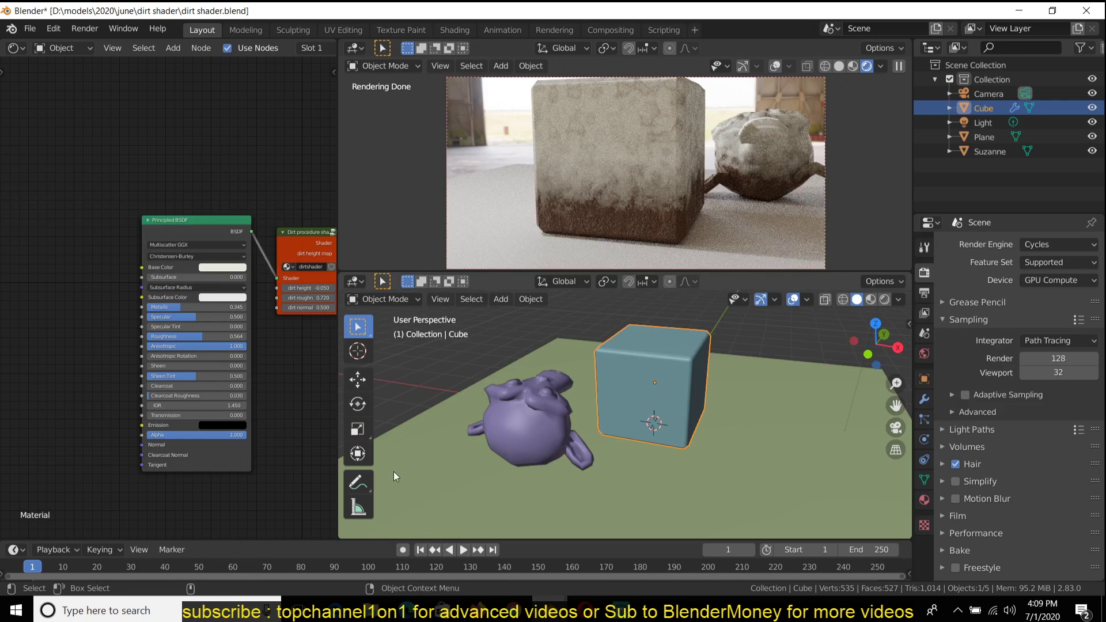
- Copy the cube from dirt shader.blend and paste it into the scifi .blend scene
middle_drag(256, 188, 200, 177)
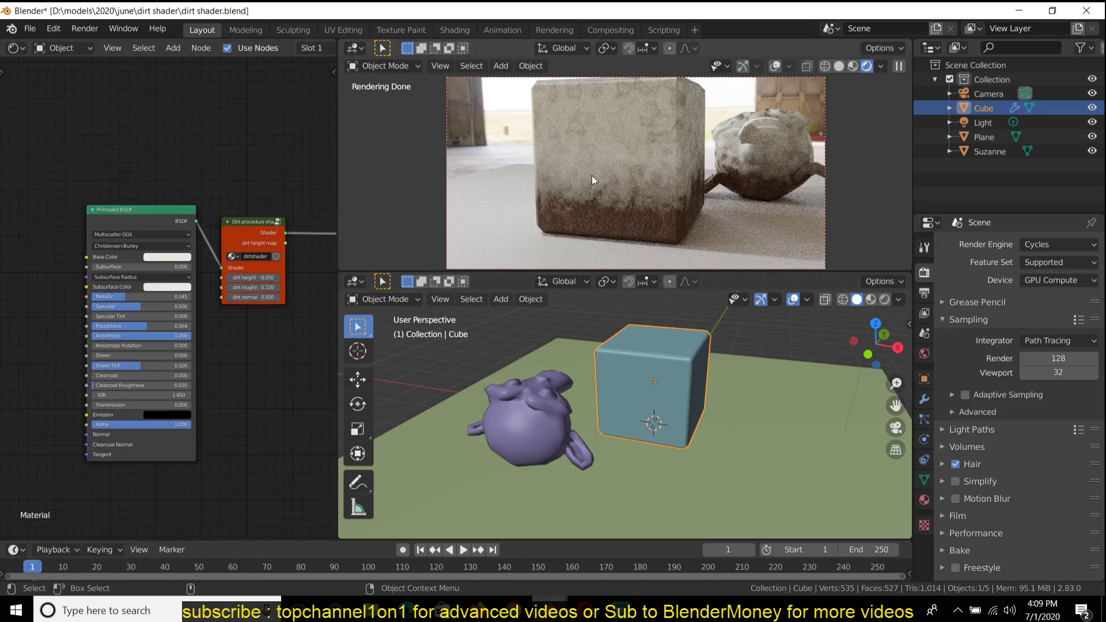
click(658, 382)
click(658, 382)
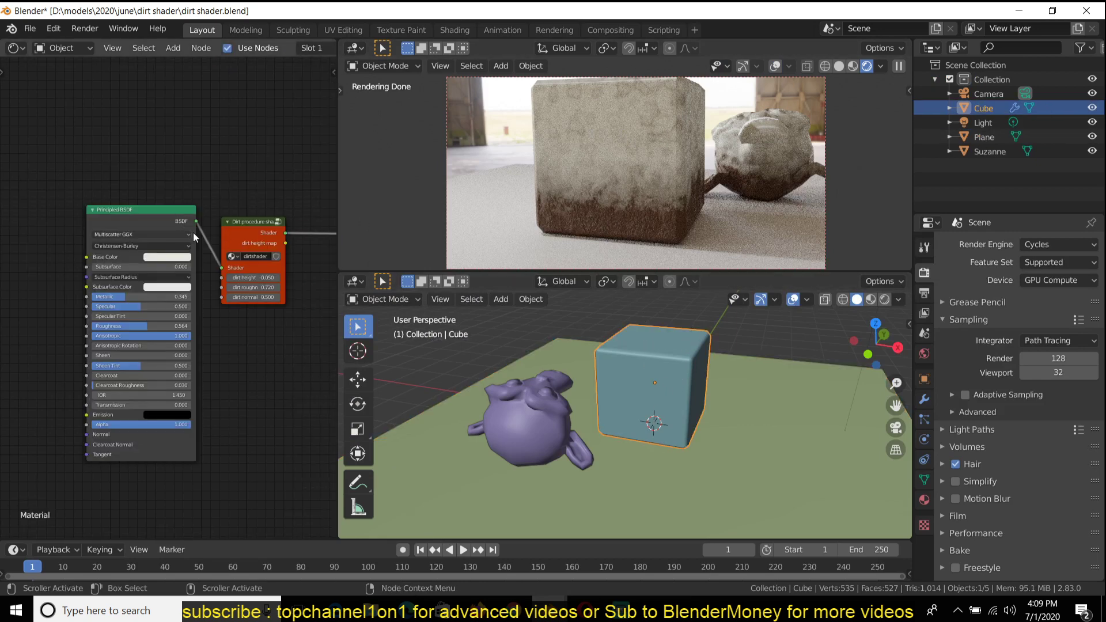
mouse_move(550, 610)
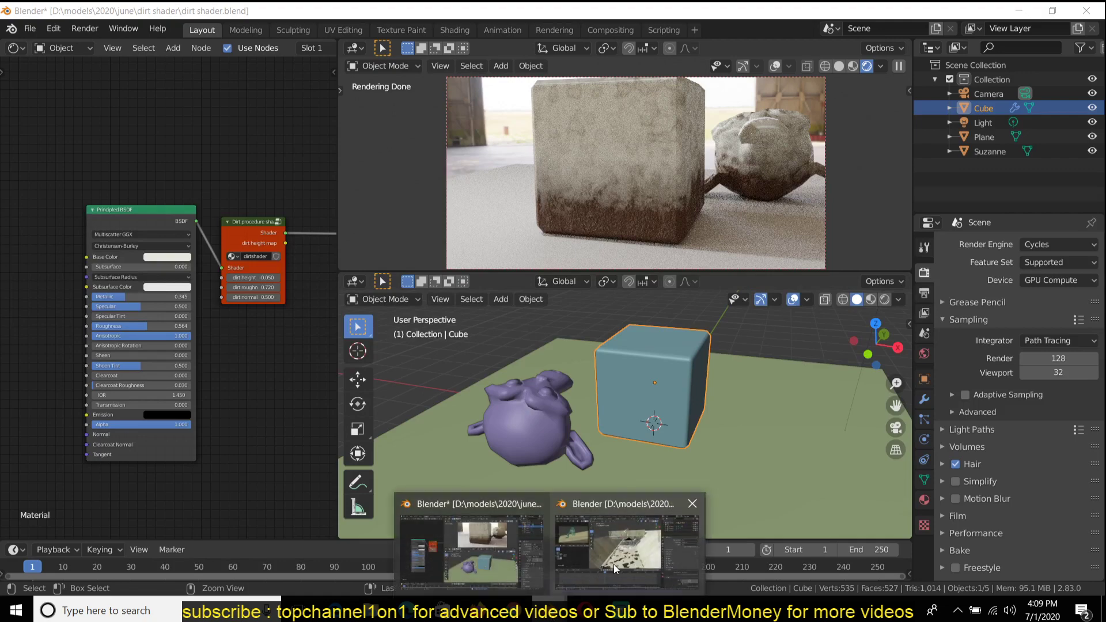
click(614, 565)
scroll(608, 250, down, 6)
middle_drag(603, 258, 587, 257)
click(634, 249)
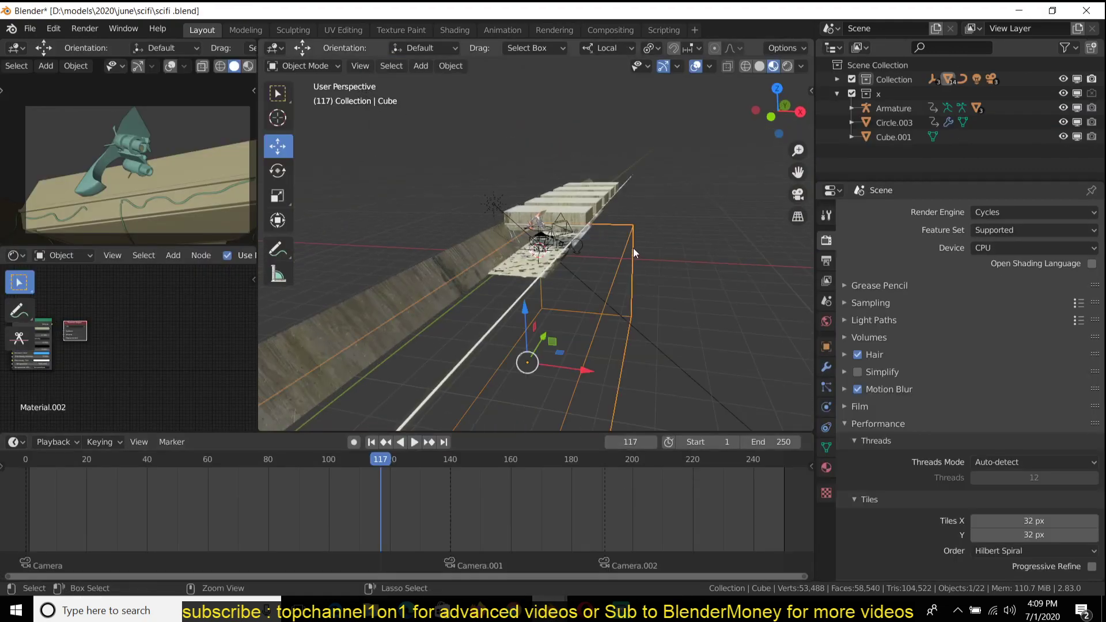
key(ctrl+v)
scroll(634, 248, up, 10)
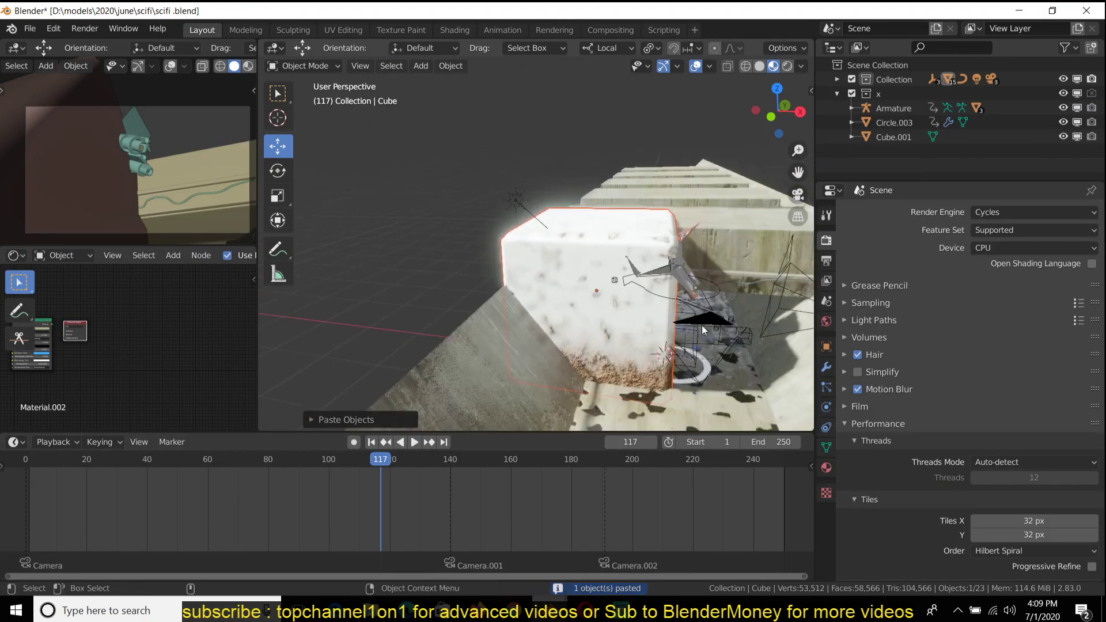
- Set the pasted cube's Principled BSDF Metallic to 0 and its base color to saturated red
click(616, 296)
click(569, 273)
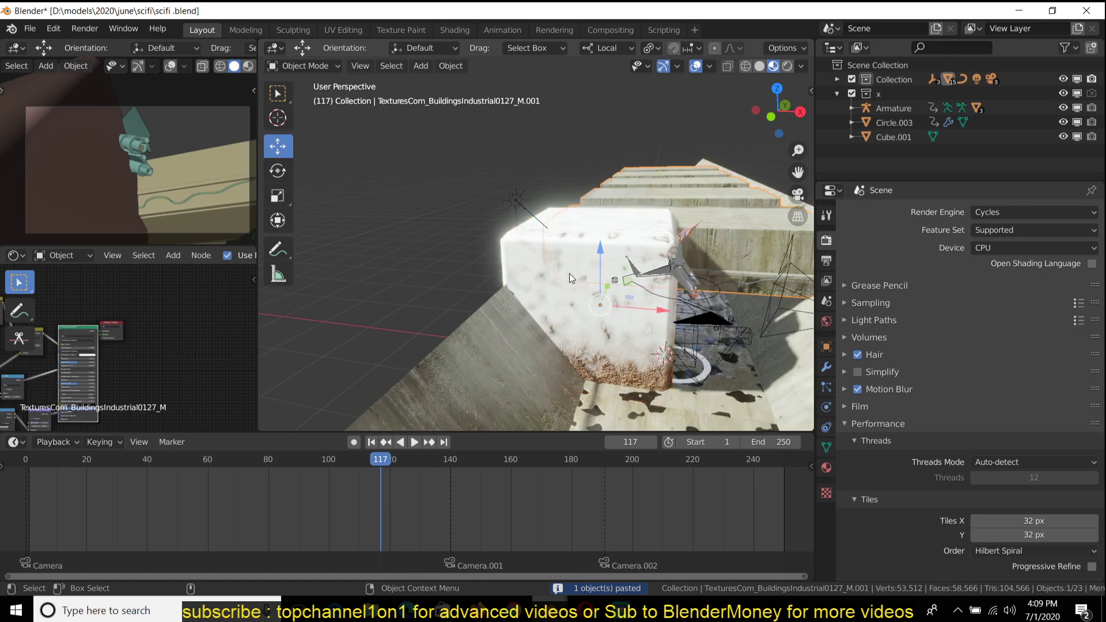
click(517, 251)
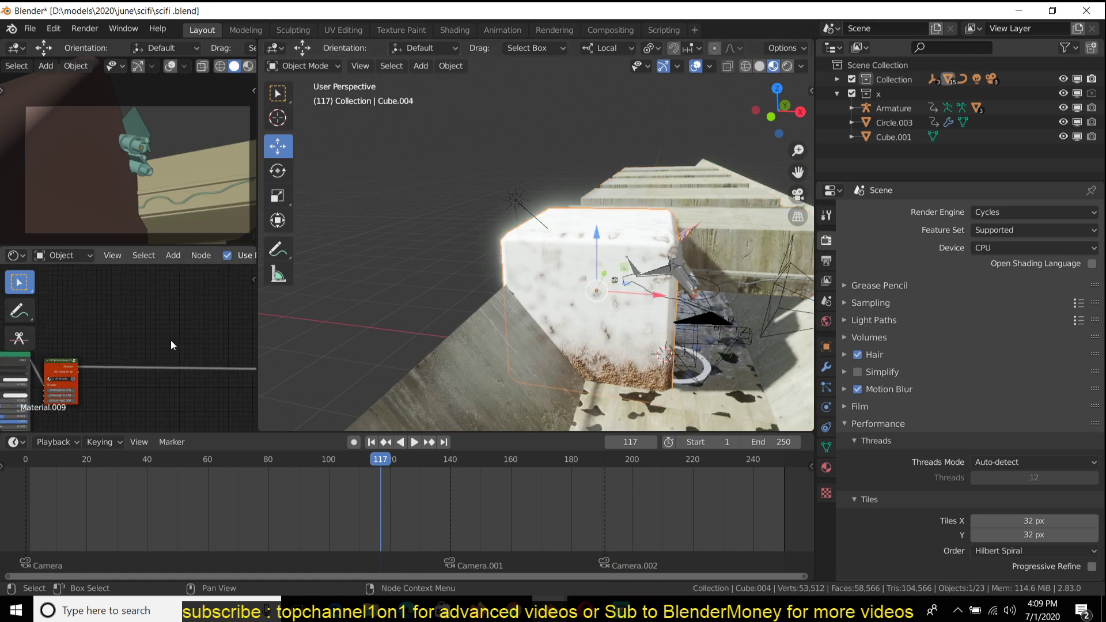
middle_drag(213, 319, 309, 274)
scroll(52, 315, up, 4)
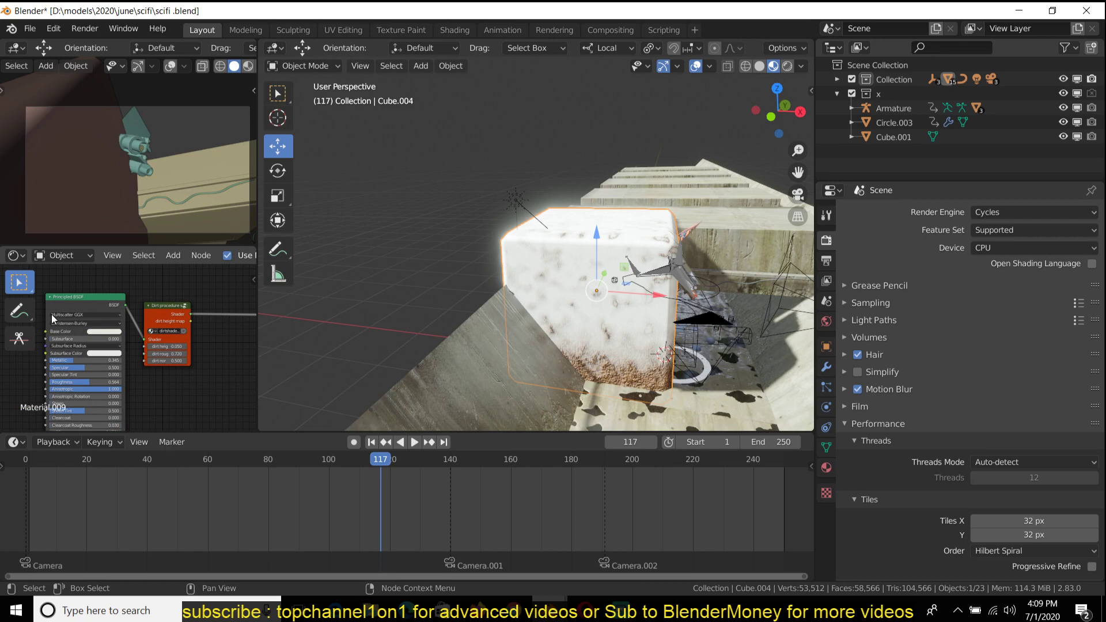
drag(75, 360, 49, 360)
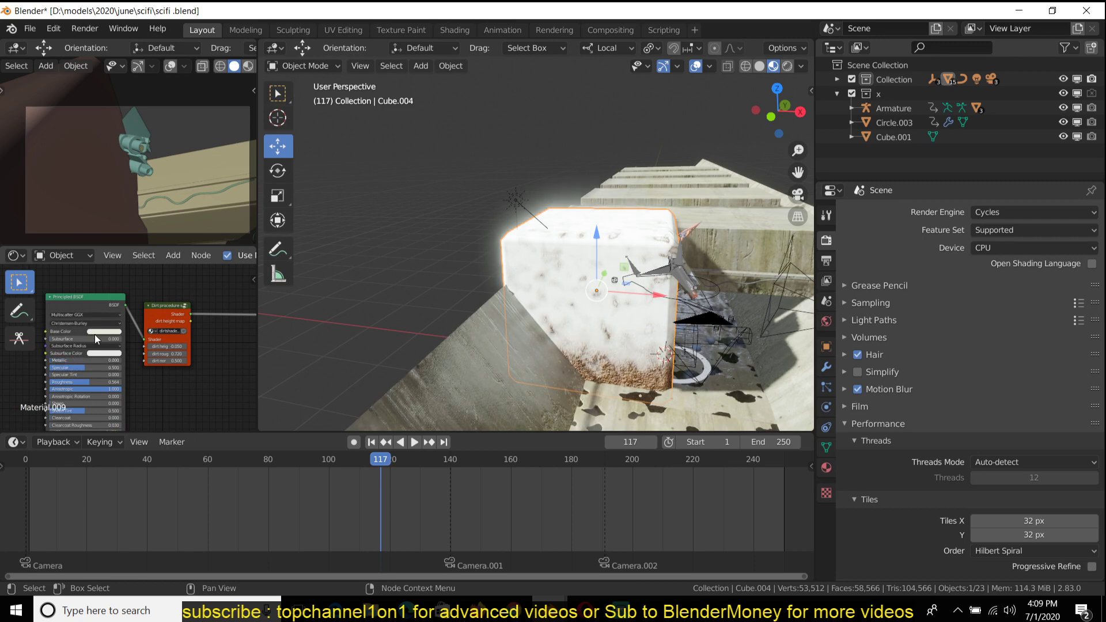
click(94, 334)
drag(115, 262, 116, 285)
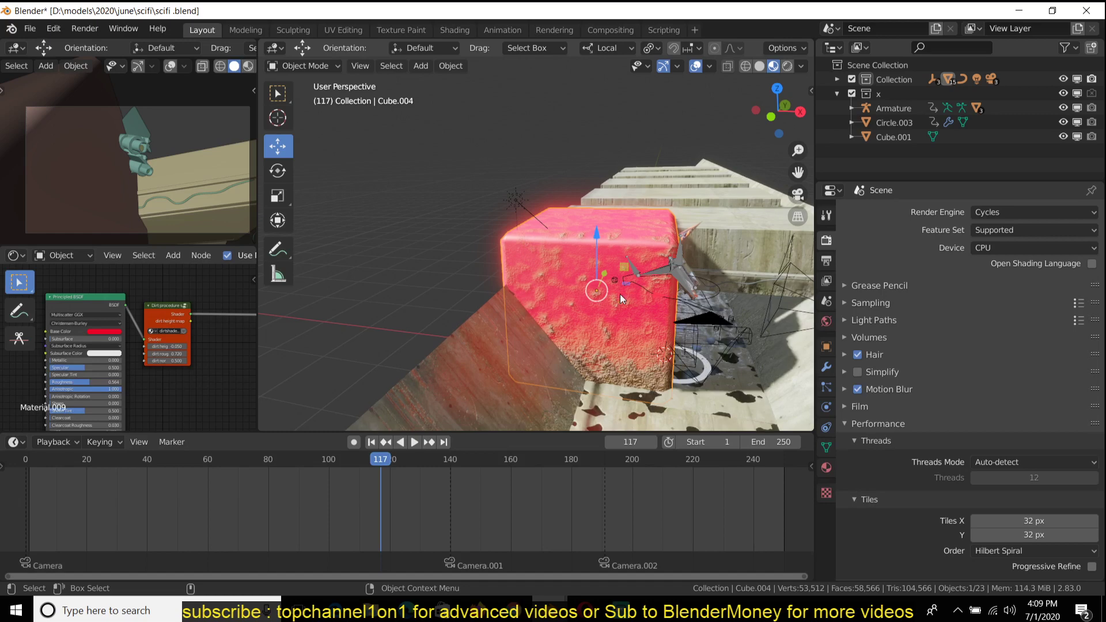
- Move the red cube off the track so it sits outside the dark sloped side wall
key(g)
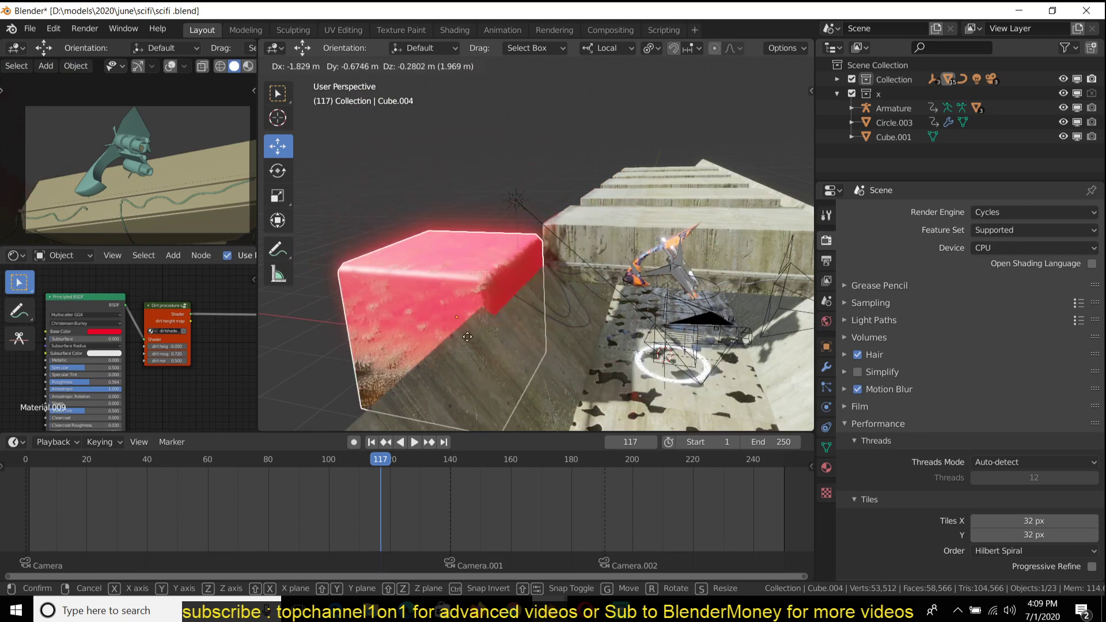
click(439, 314)
shift+middle_drag(473, 311, 393, 342)
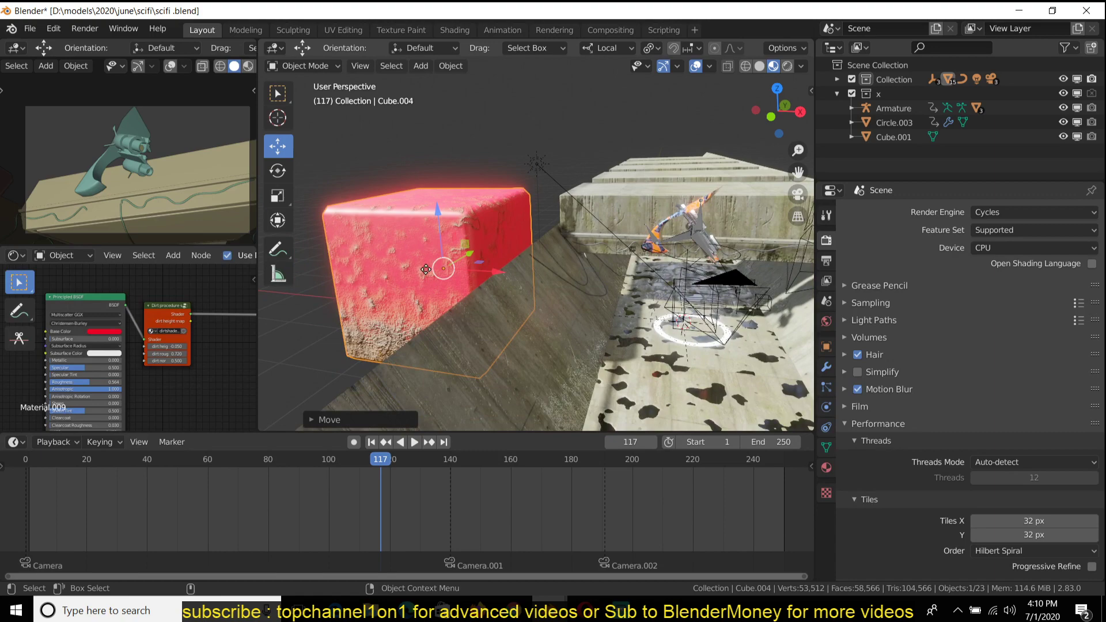
key(g)
click(561, 269)
middle_drag(562, 269, 524, 243)
- Isolate the sloped side walls, the crossbeams and the point light in local view
click(524, 243)
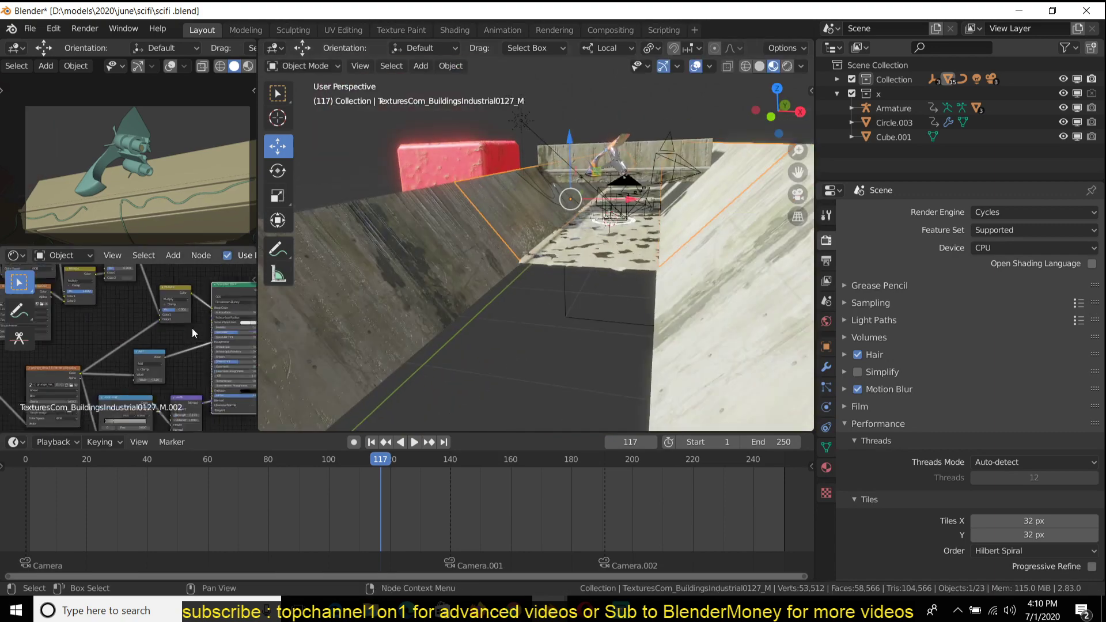
key(KP_Divide)
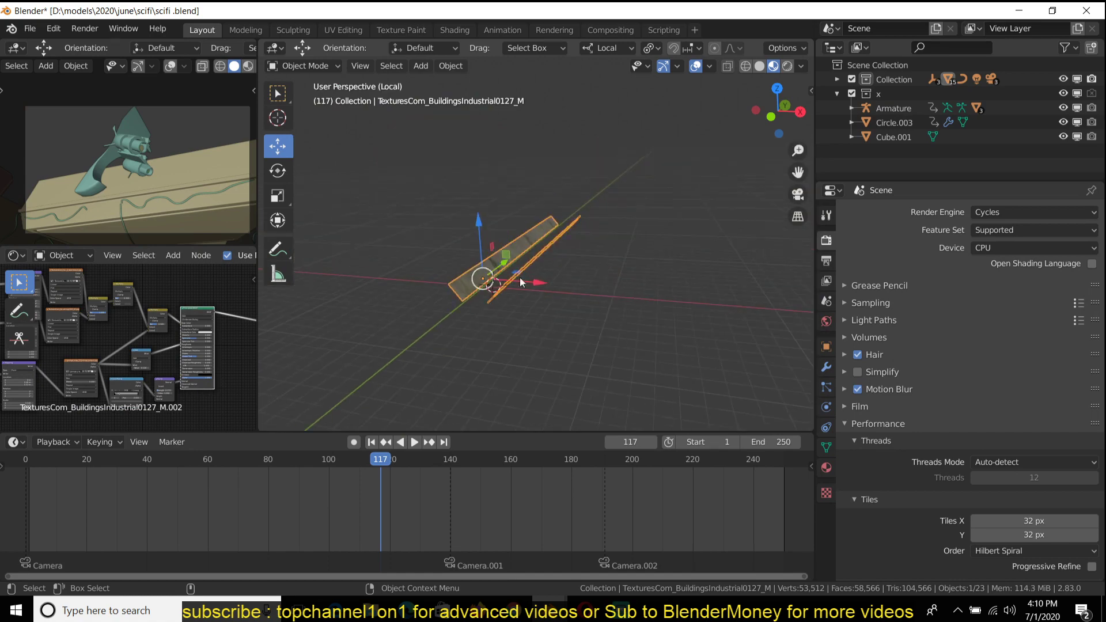
key(KP_Divide)
scroll(562, 247, down, 5)
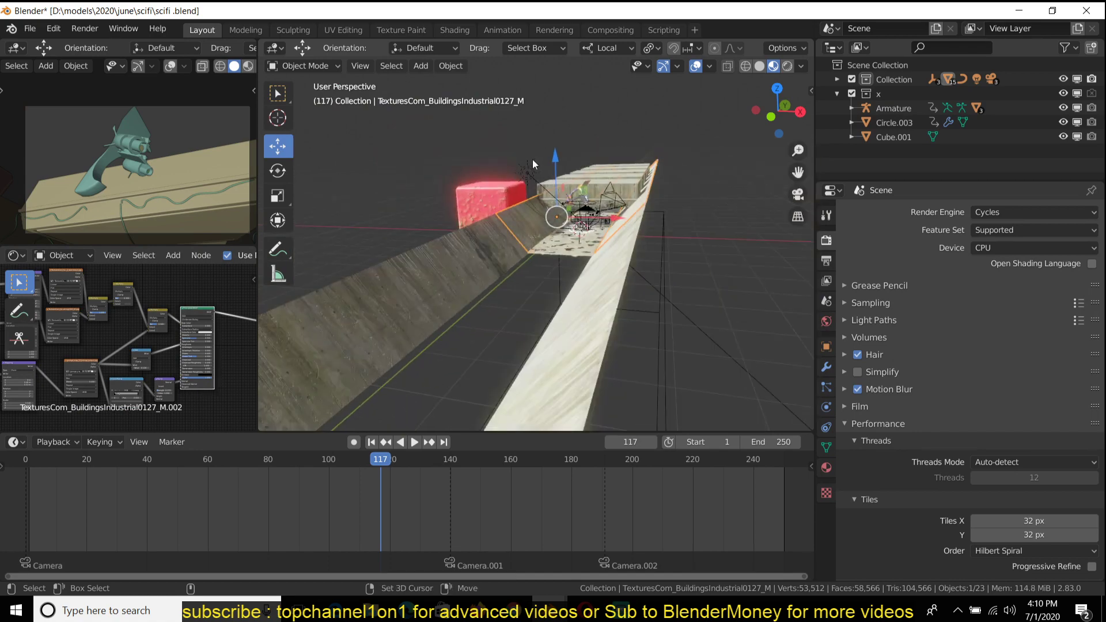
click(531, 177)
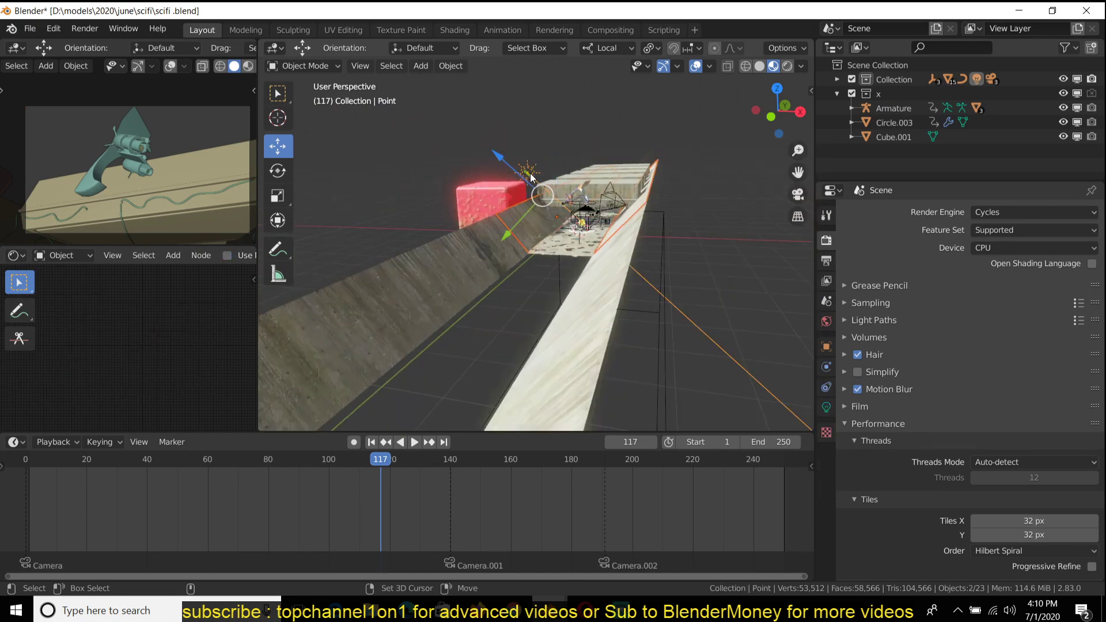
shift+click(560, 195)
key(KP_Divide)
middle_drag(559, 251, 672, 251)
scroll(585, 223, down, 3)
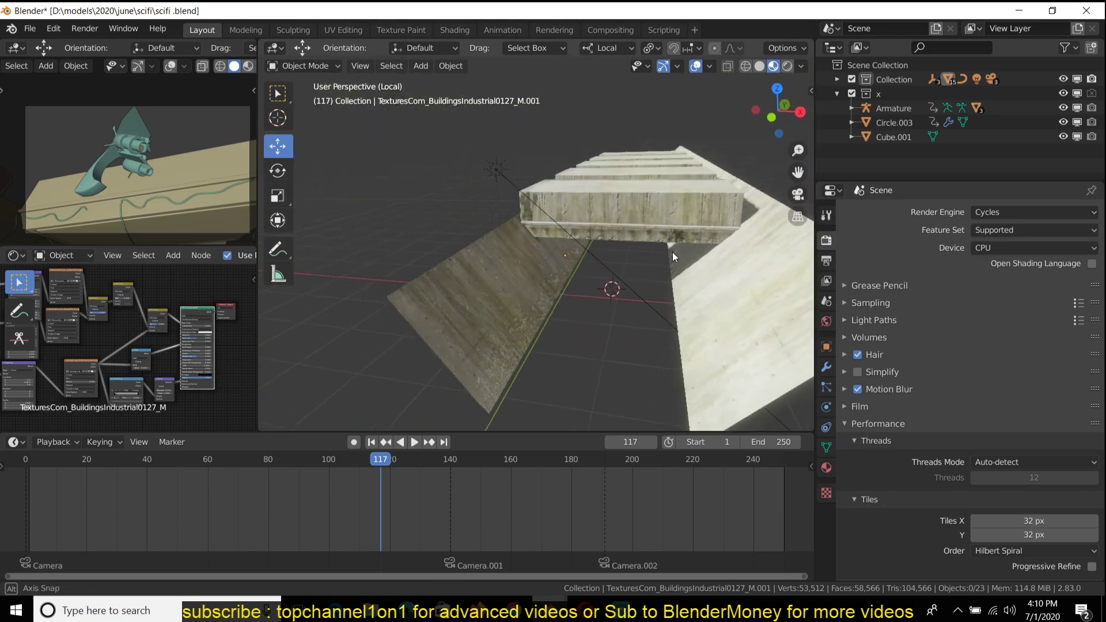
- Move the Material Output node well away from the Principled BSDF in the TexturesCom_BuildingsIndustrial0127_M material, and leave local view
scroll(168, 339, down, 3)
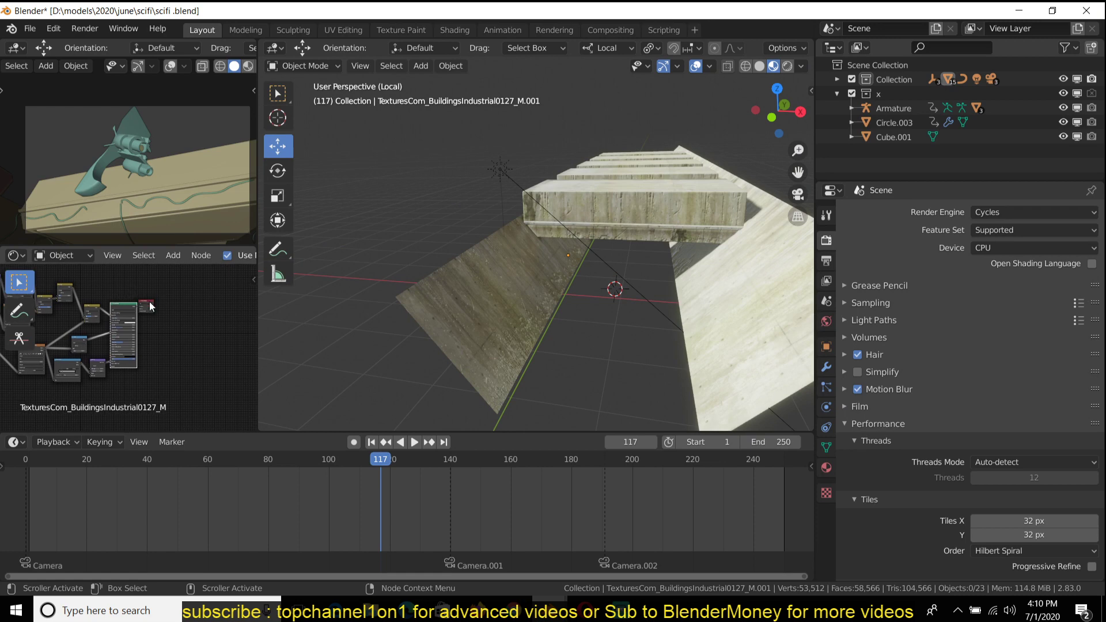
drag(151, 306, 217, 309)
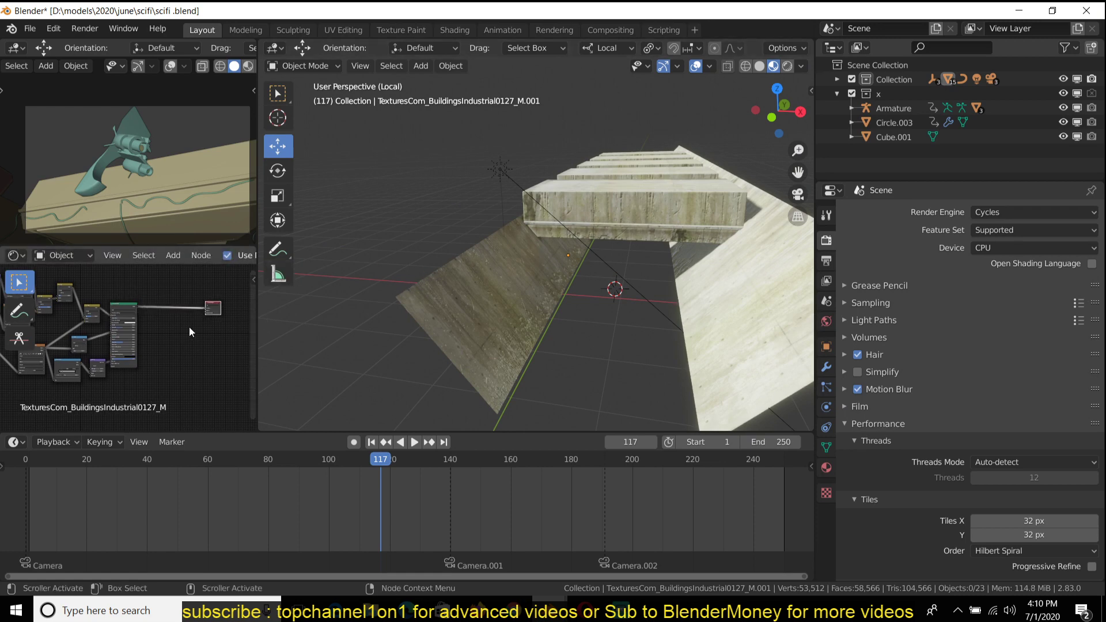
middle_drag(183, 351, 124, 338)
key(KP_Divide)
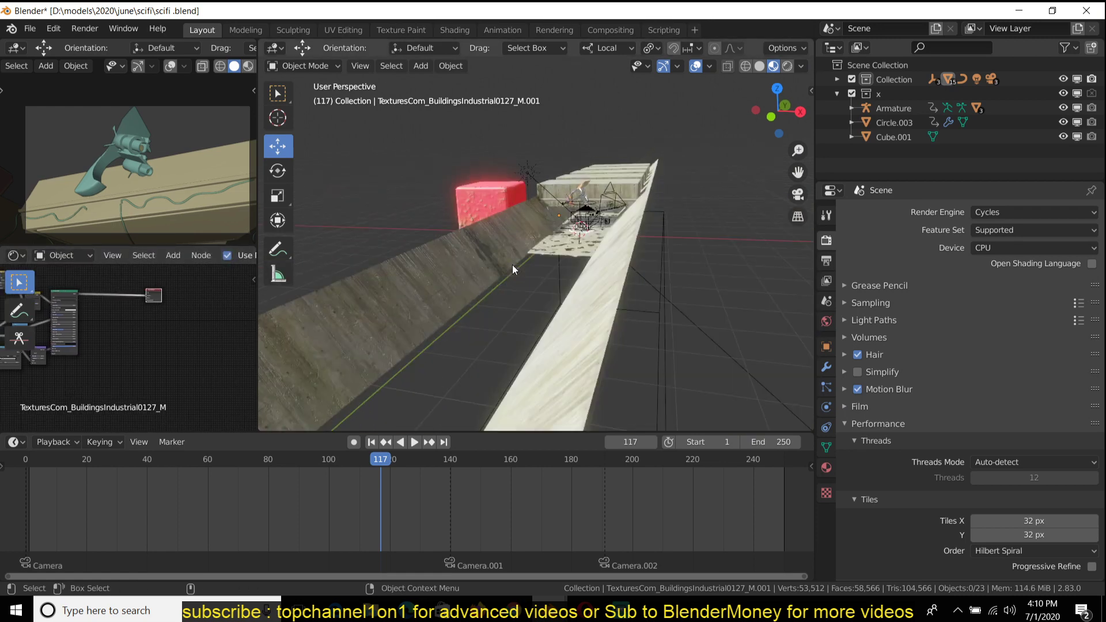
- Select the red cube and copy the dirt procedural shader node group from its material
click(481, 190)
middle_drag(144, 336, 231, 335)
scroll(154, 326, up, 4)
drag(107, 302, 161, 305)
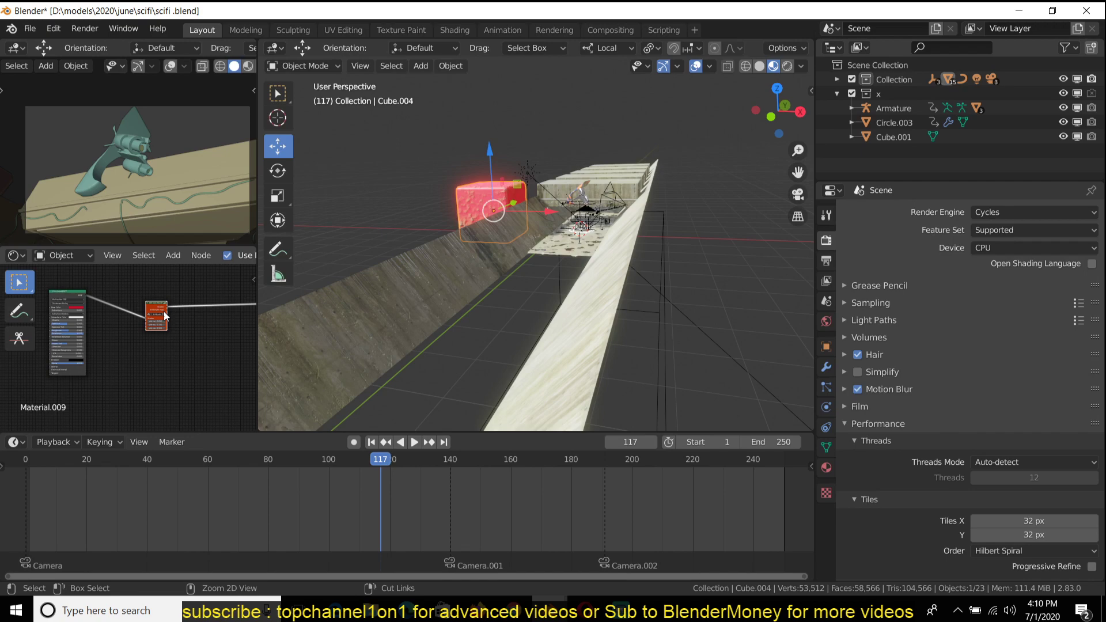
- Paste the dirt node group into the sloped side walls' material and place it between the Principled BSDF and the Material Output
click(586, 272)
click(565, 253)
click(521, 231)
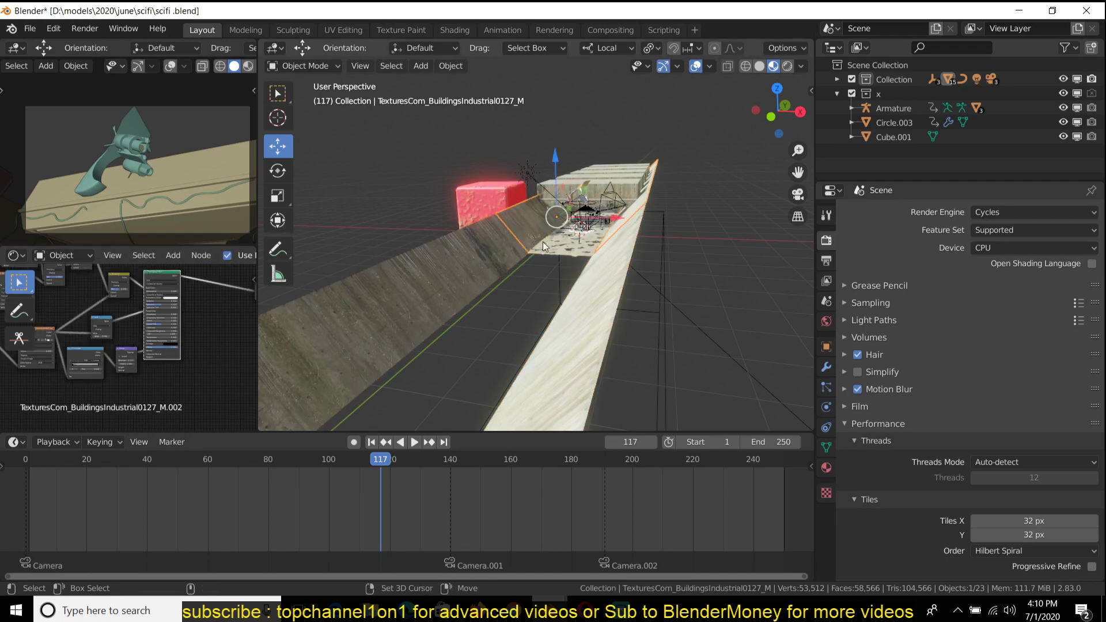
scroll(545, 243, up, 3)
shift+middle_drag(545, 243, 527, 327)
scroll(528, 327, up, 3)
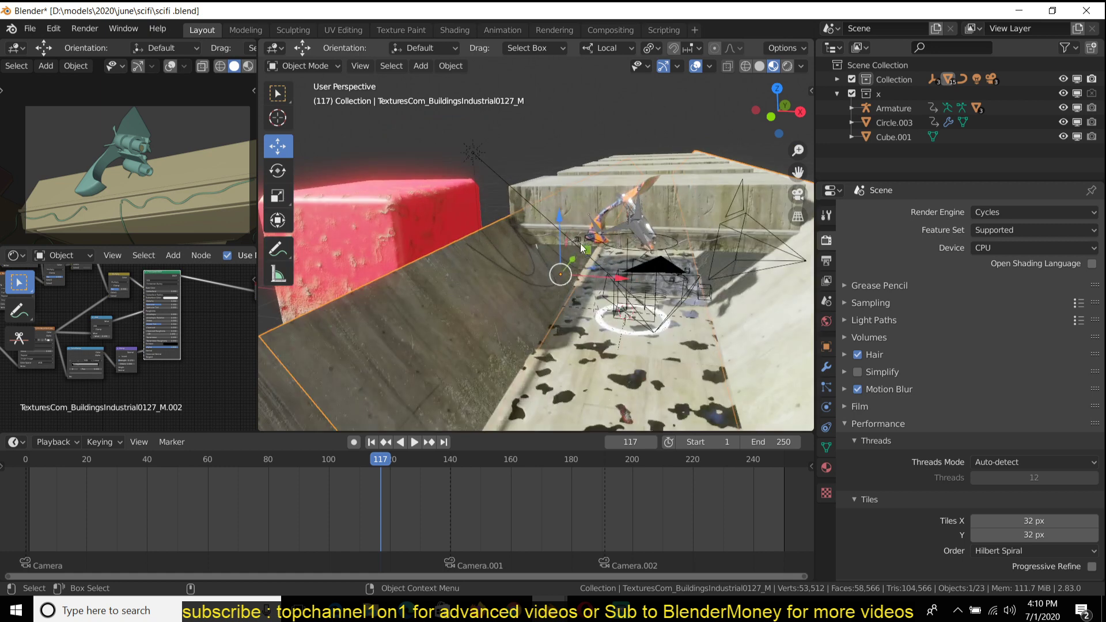
shift+middle_drag(579, 243, 560, 221)
click(426, 277)
scroll(496, 265, down, 2)
click(537, 293)
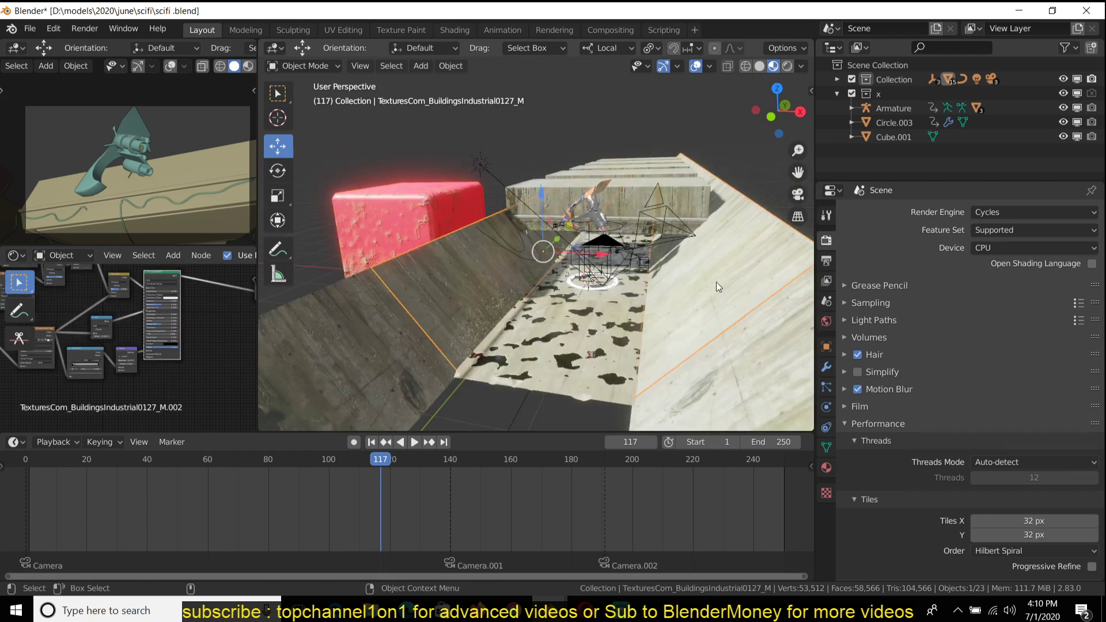
scroll(200, 329, down, 4)
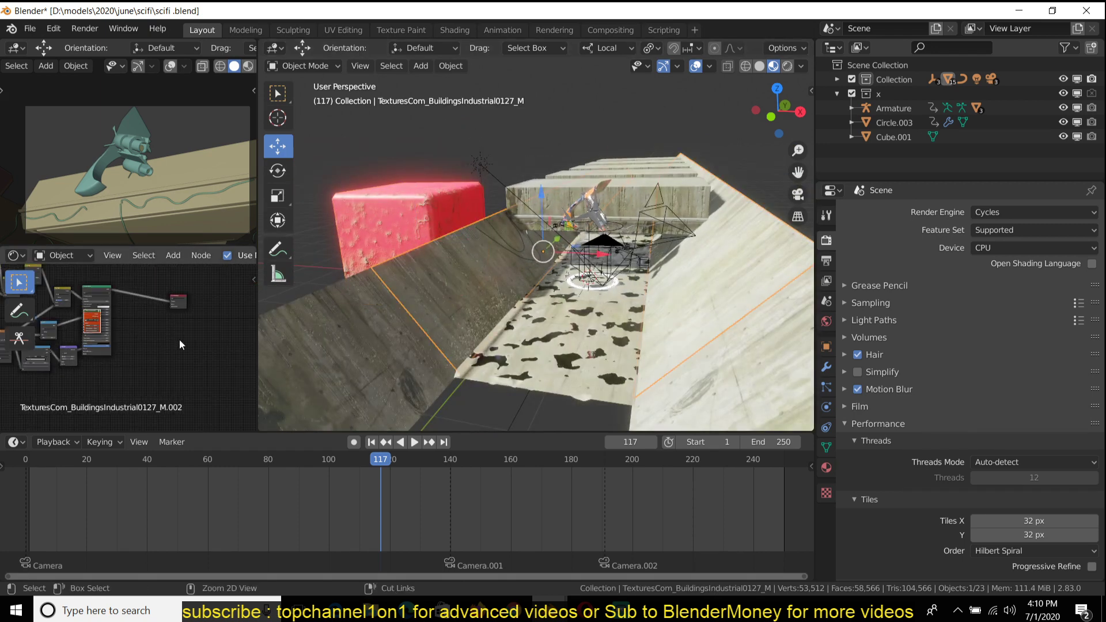
scroll(179, 340, up, 3)
key(g)
click(228, 347)
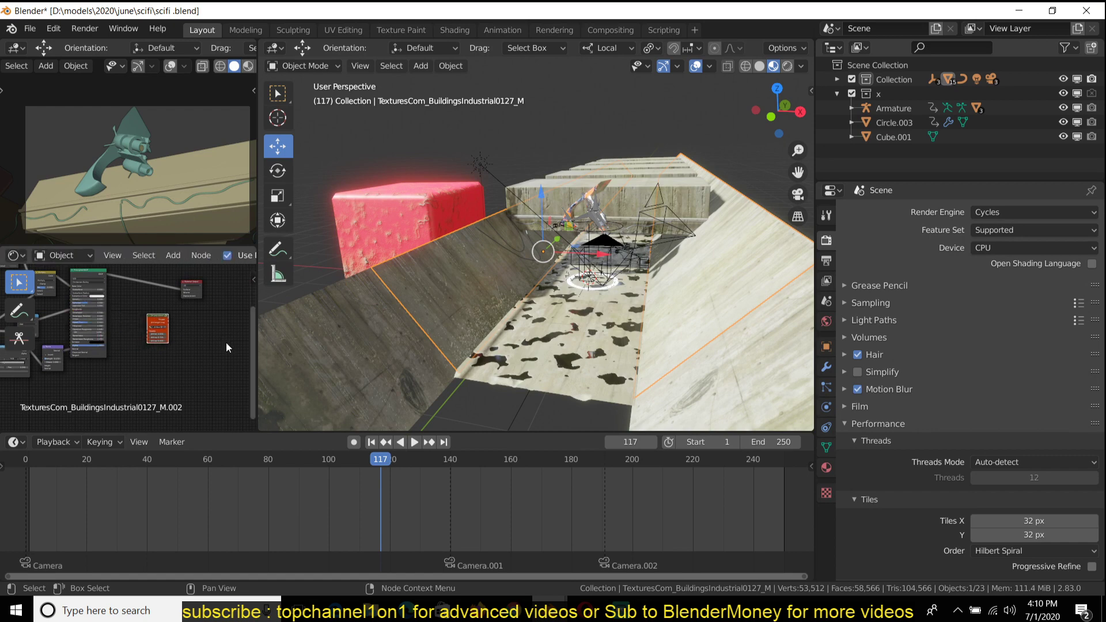
scroll(171, 339, up, 5)
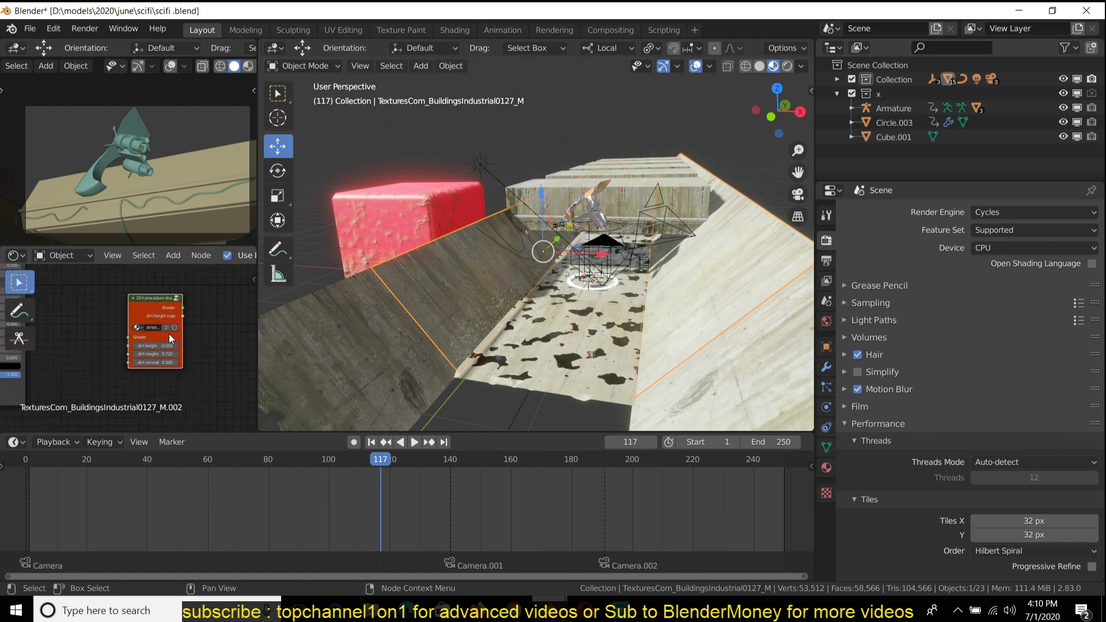
scroll(171, 339, up, 1)
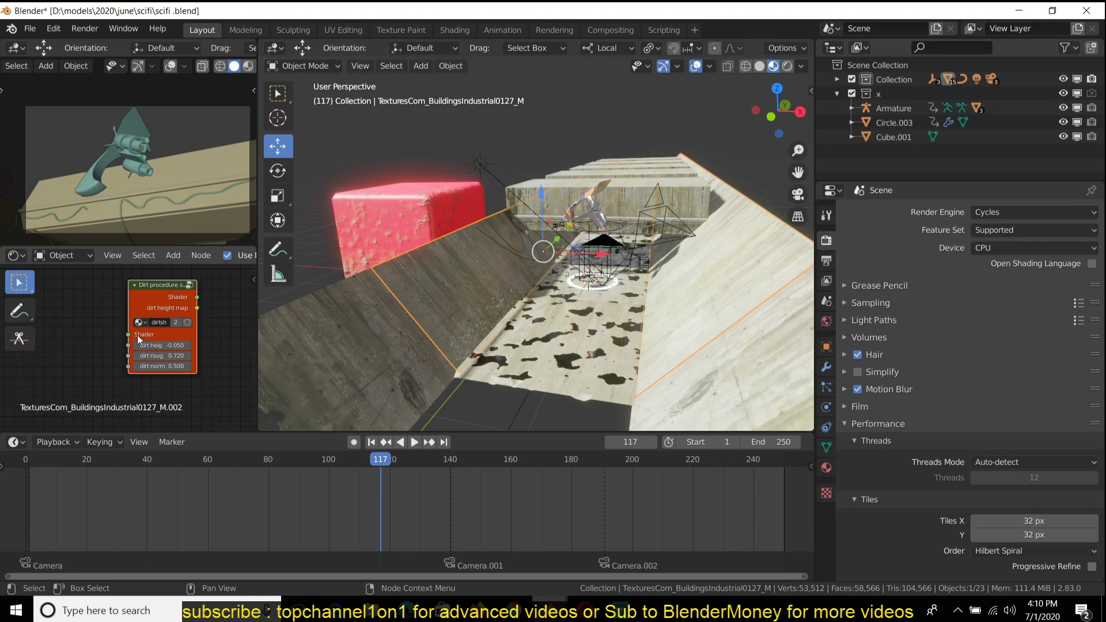
scroll(128, 338, down, 1)
scroll(548, 334, up, 2)
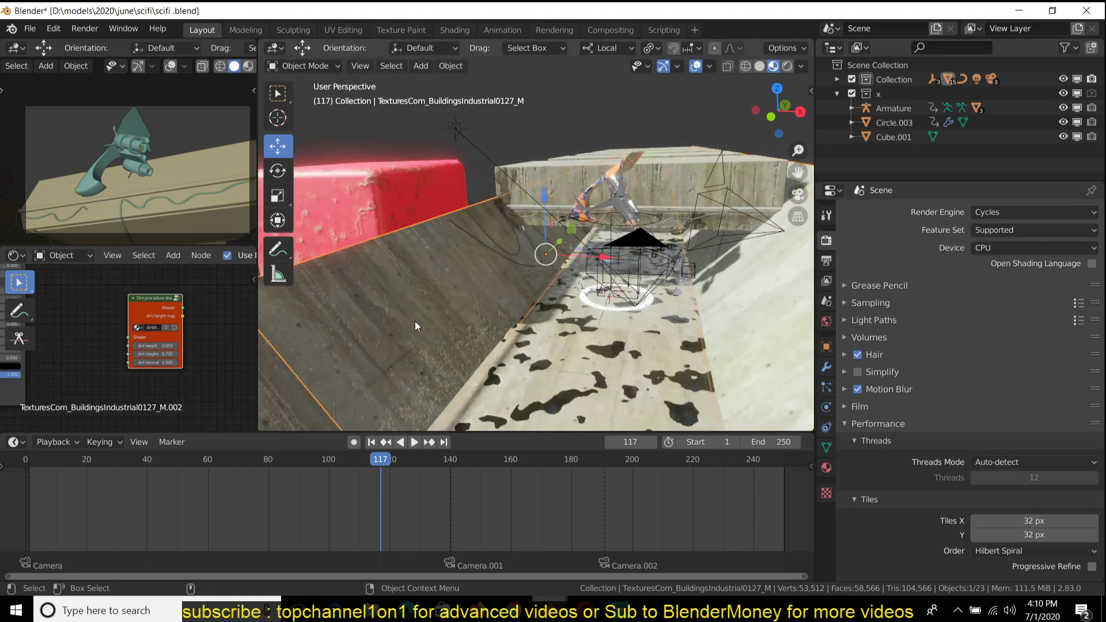
click(624, 604)
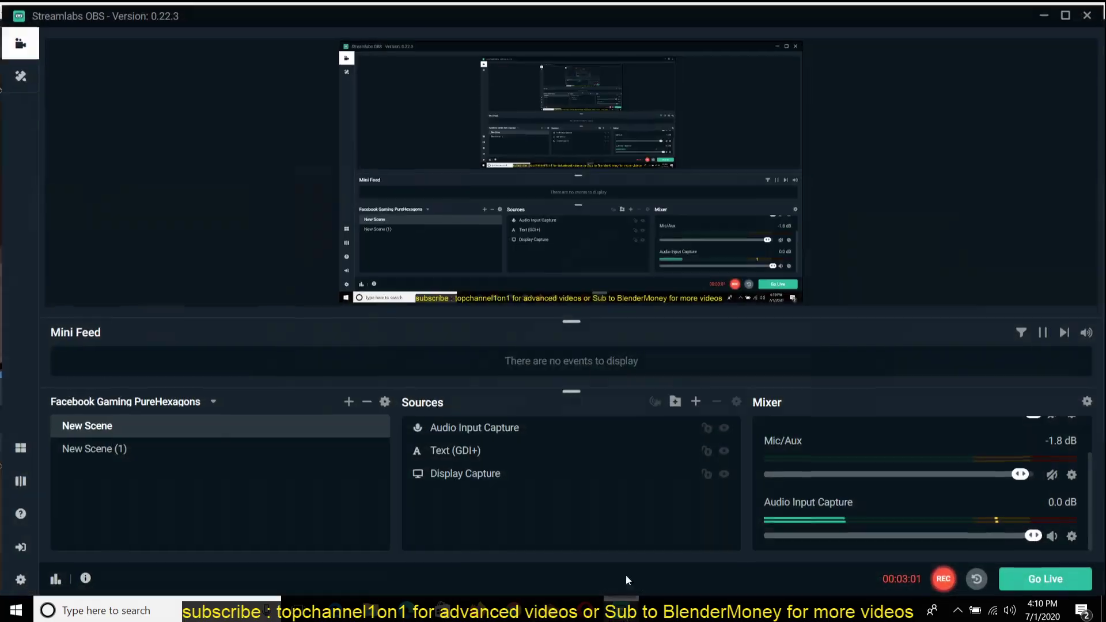
click(624, 604)
- Connect the Principled BSDF to the dirt group's Shader input and the group's Shader output to the Material Output surface
mouse_move(116, 285)
middle_down()
mouse_move(192, 324)
mouse_move(148, 317)
mouse_move(140, 288)
mouse_move(129, 289)
middle_up()
scroll(191, 324, down, 4)
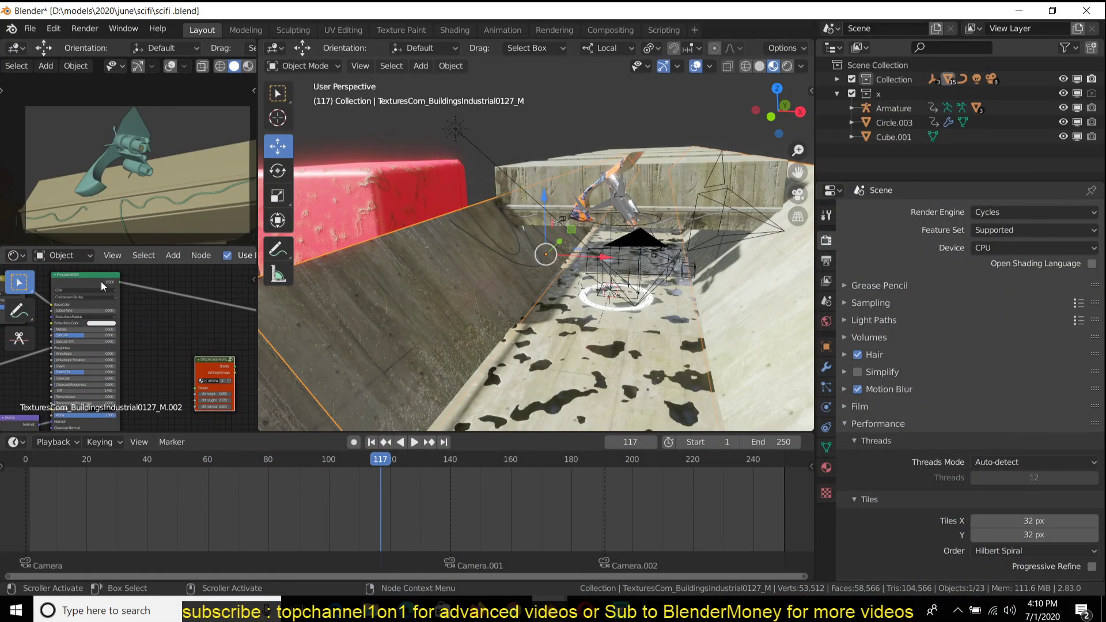
scroll(96, 279, down, 3)
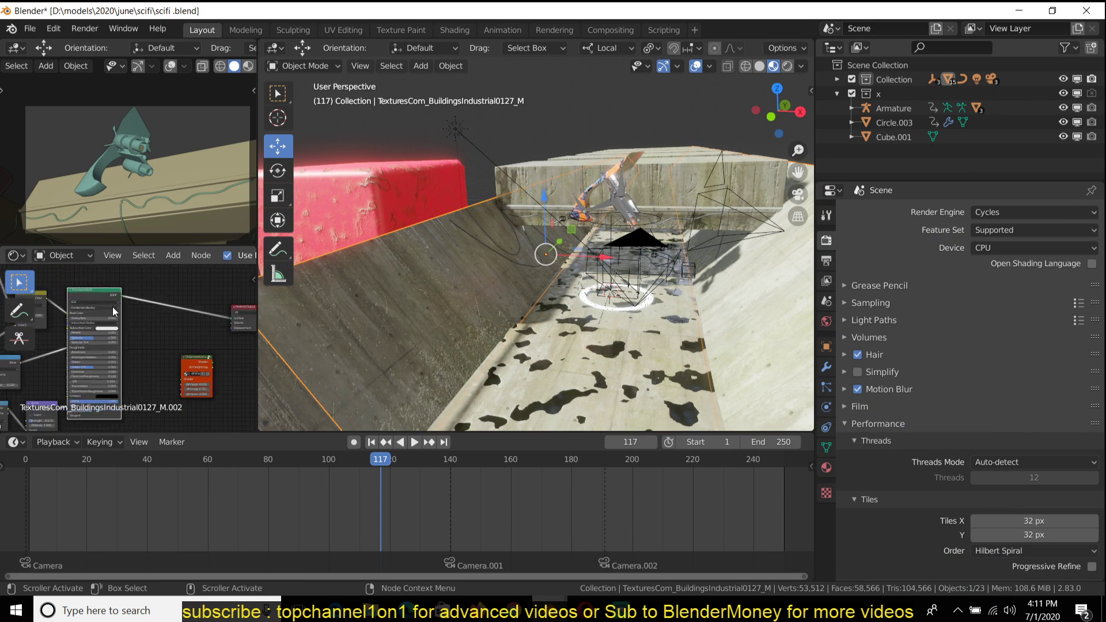
middle_drag(113, 311, 105, 283)
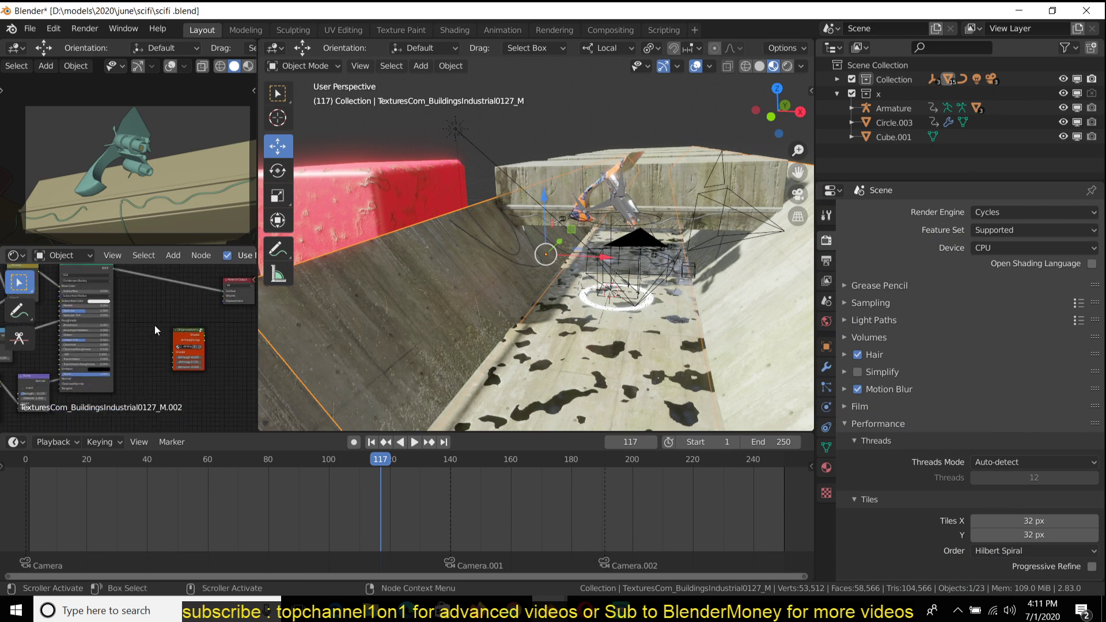
drag(110, 271, 177, 355)
scroll(180, 355, up, 4)
middle_drag(179, 355, 120, 371)
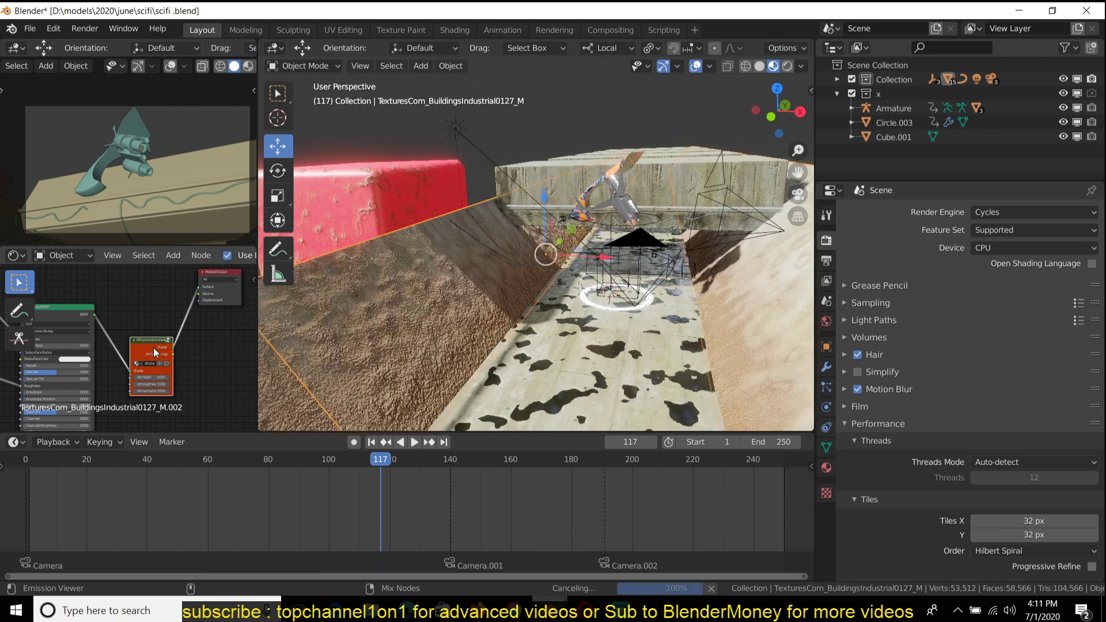
scroll(671, 278, down, 3)
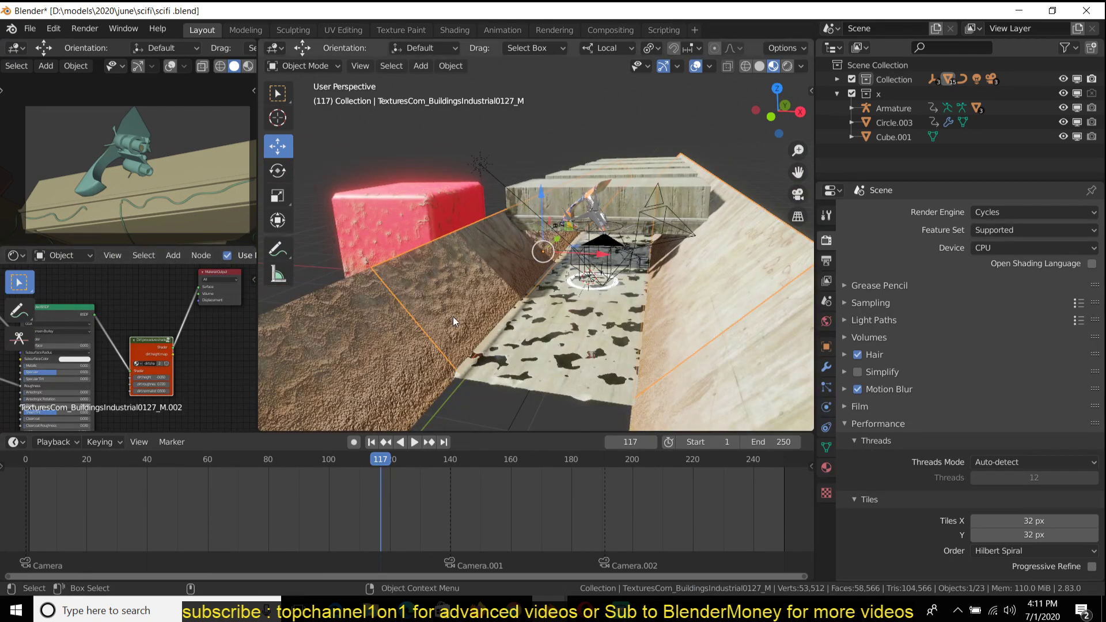
- Isolate the dirt-covered side walls with the point light in local view and examine the dirt on their surfaces
key(KP_Divide)
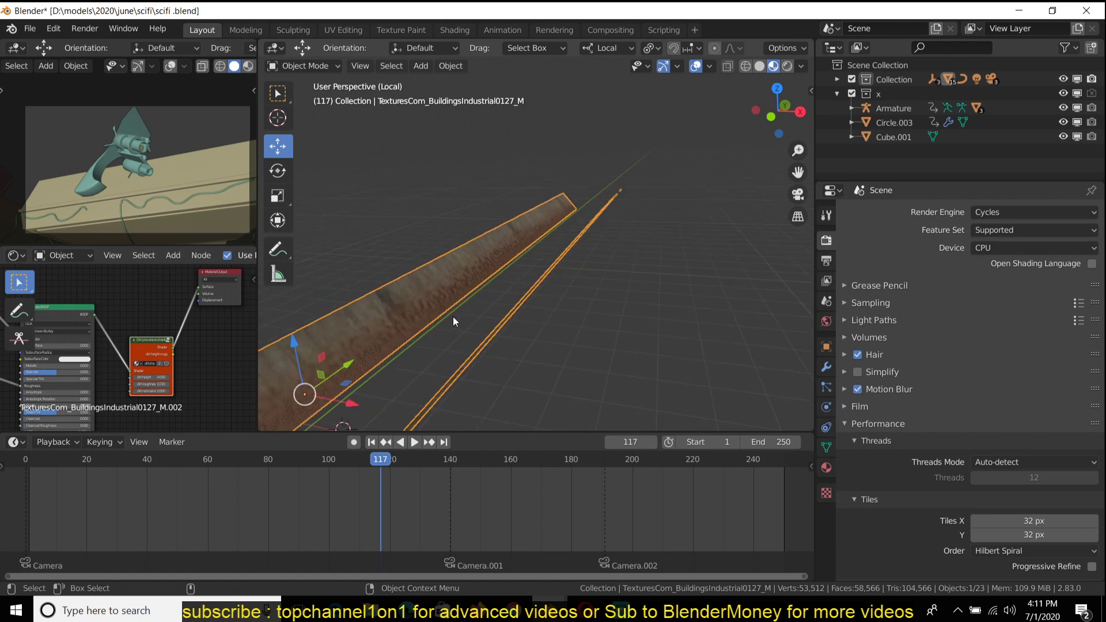
key(KP_Divide)
shift+click(489, 161)
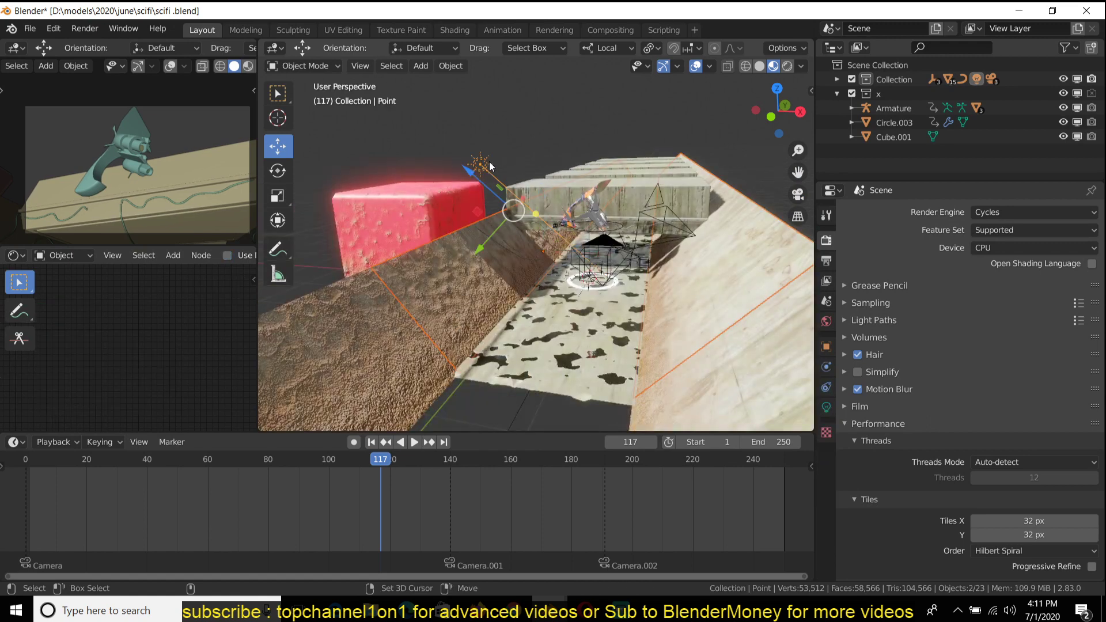
shift+click(489, 161)
key(KP_Divide)
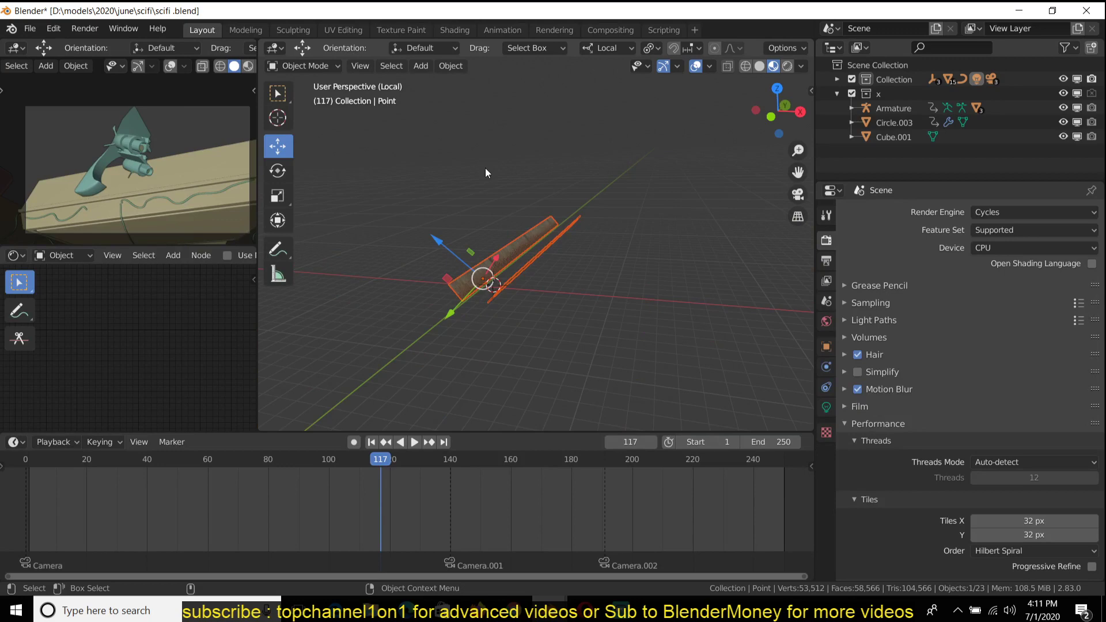
scroll(489, 161, up, 5)
click(542, 140)
middle_drag(542, 140, 586, 264)
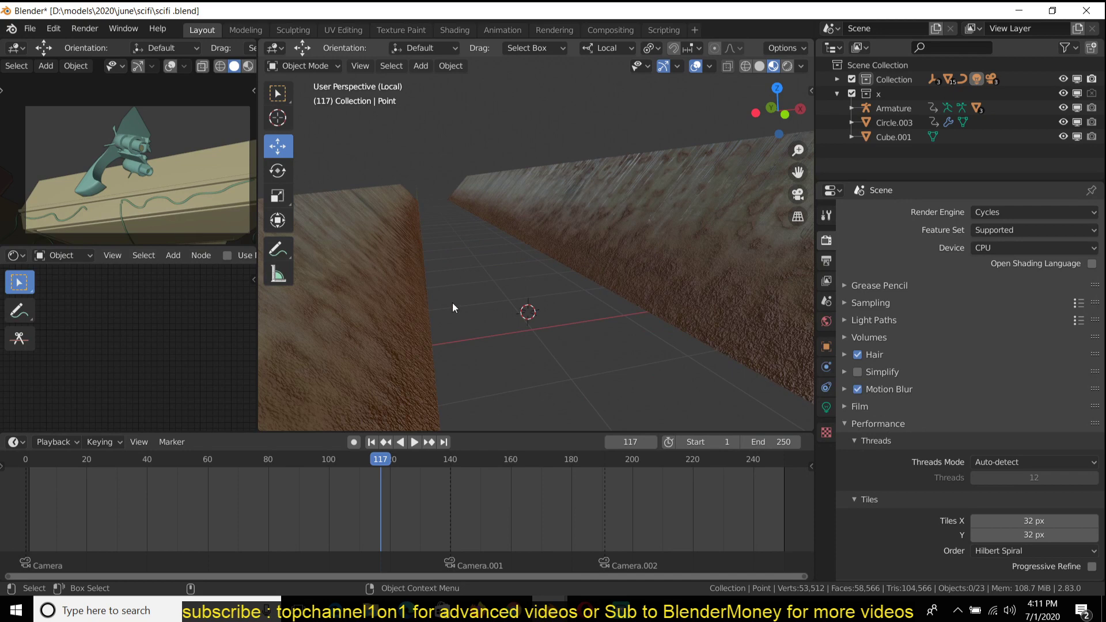
- Examine the dirt group's height, roughness and normal settings in the side walls' material, and leave local view
click(409, 254)
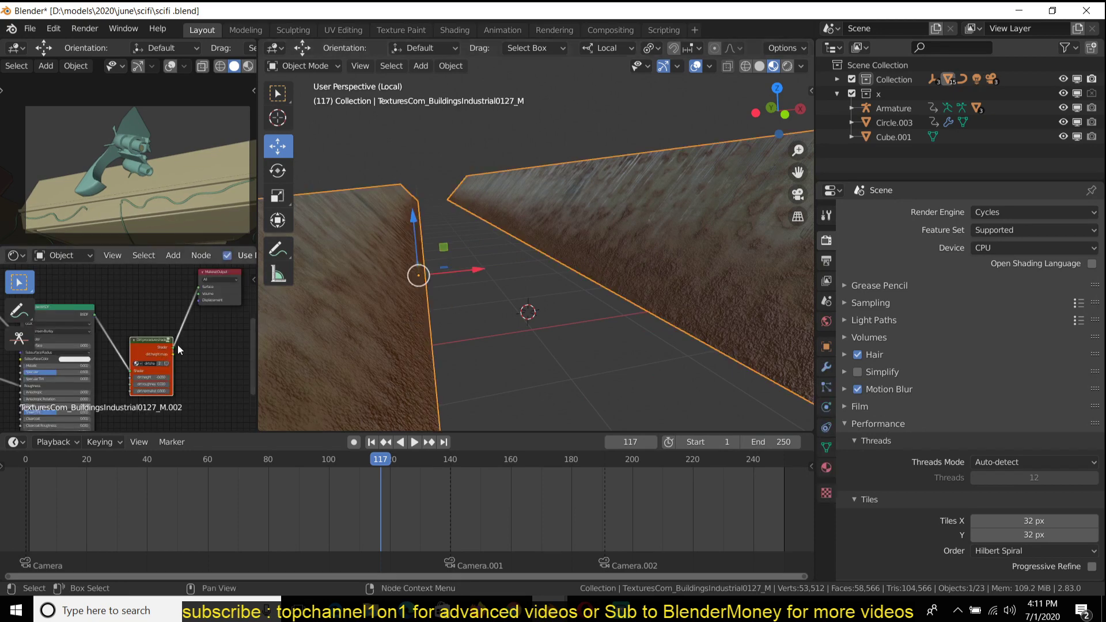
middle_drag(234, 267, 205, 262)
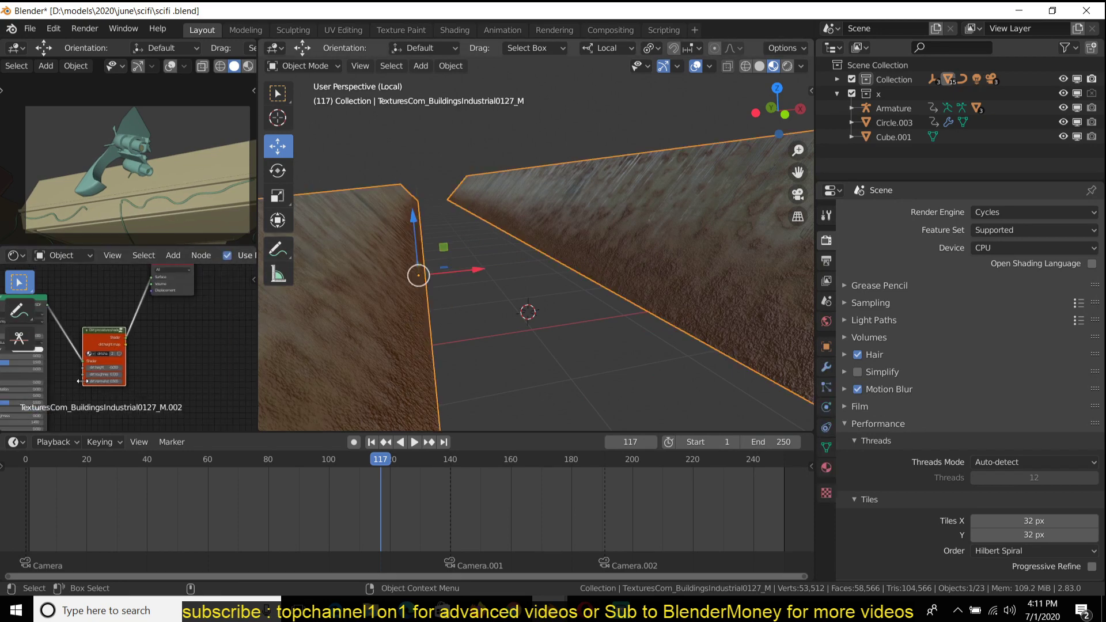
scroll(97, 379, up, 4)
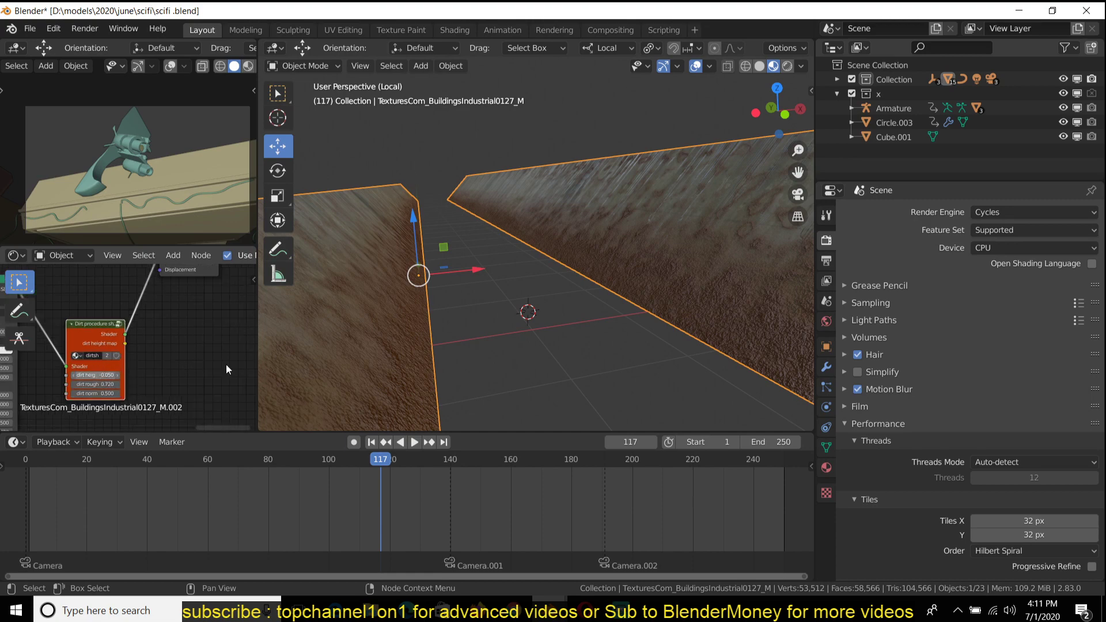
key(KP_Divide)
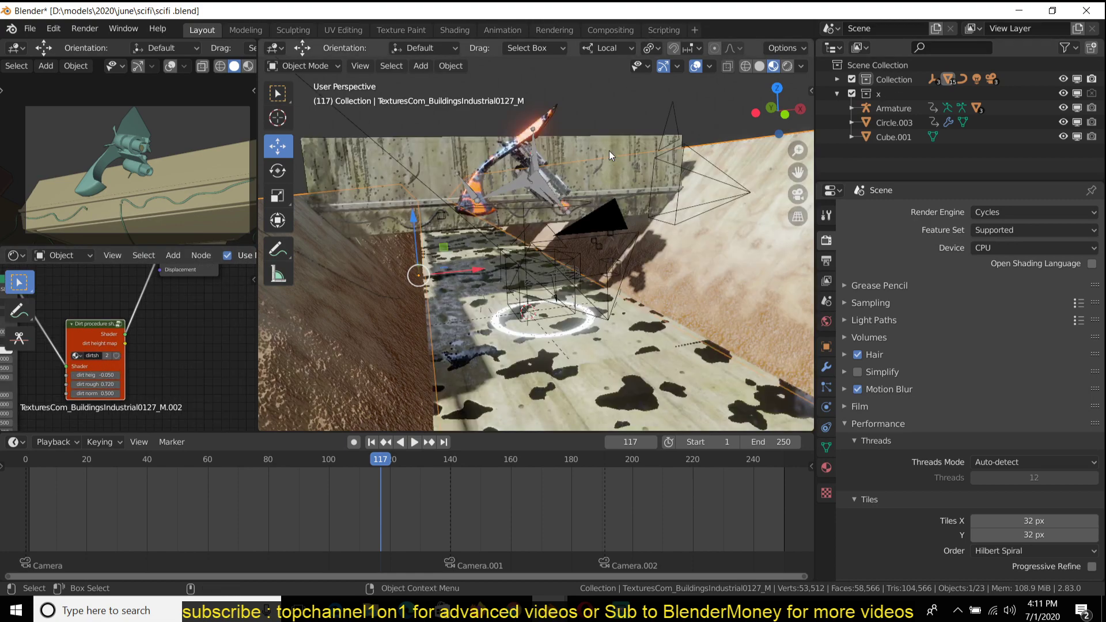
- Add the point light to the side wall selection and isolate both in local view again
shift+click(483, 159)
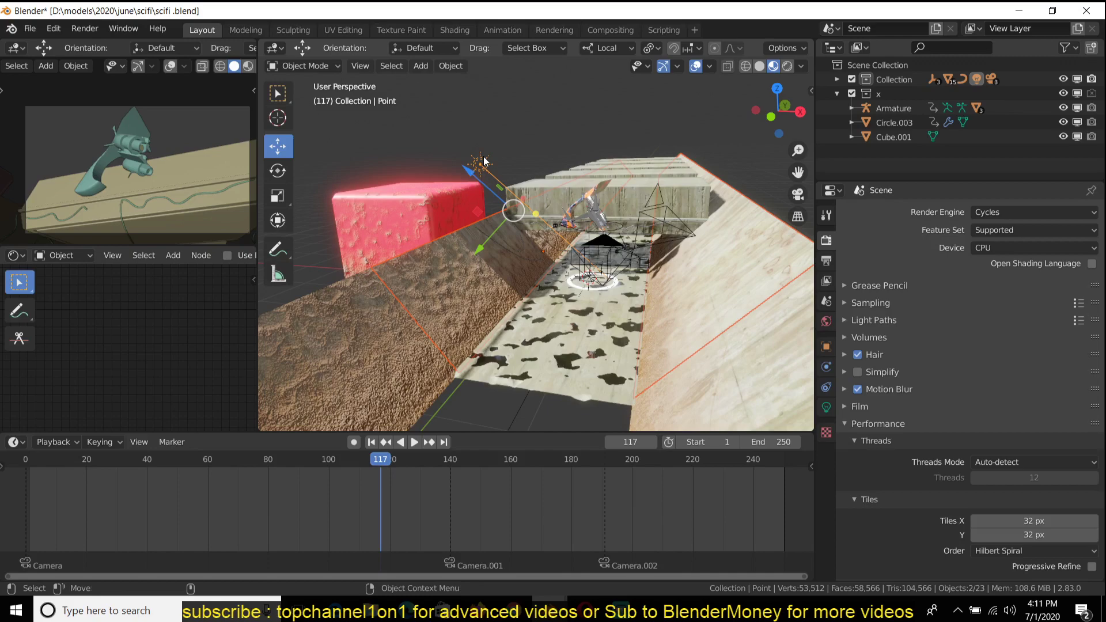
key(KP_Divide)
click(483, 179)
scroll(520, 297, up, 5)
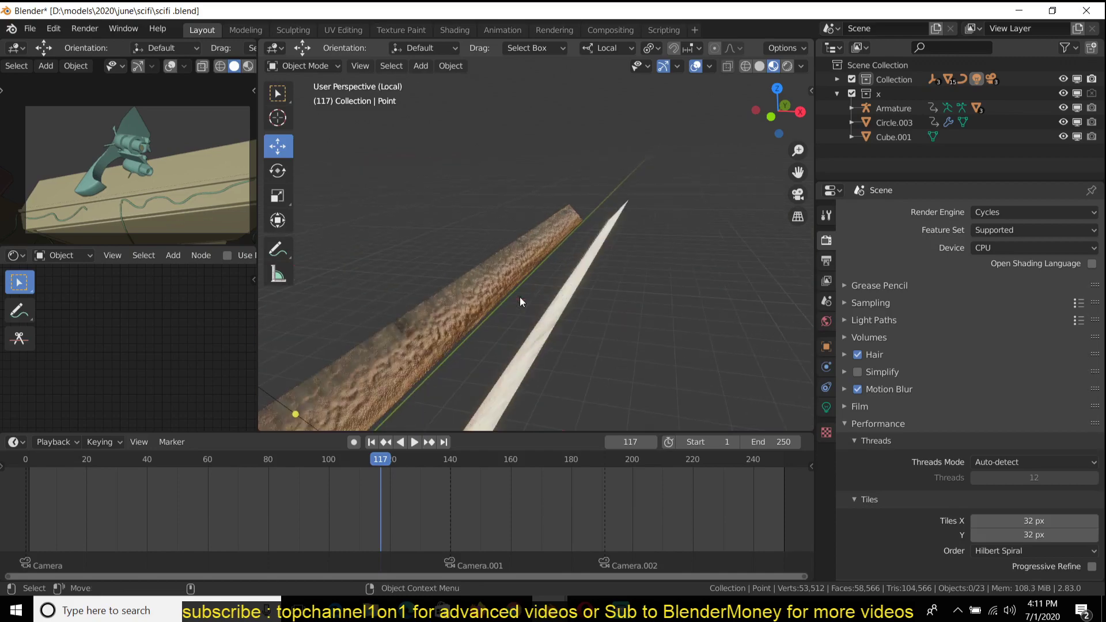
shift+middle_drag(520, 297, 628, 205)
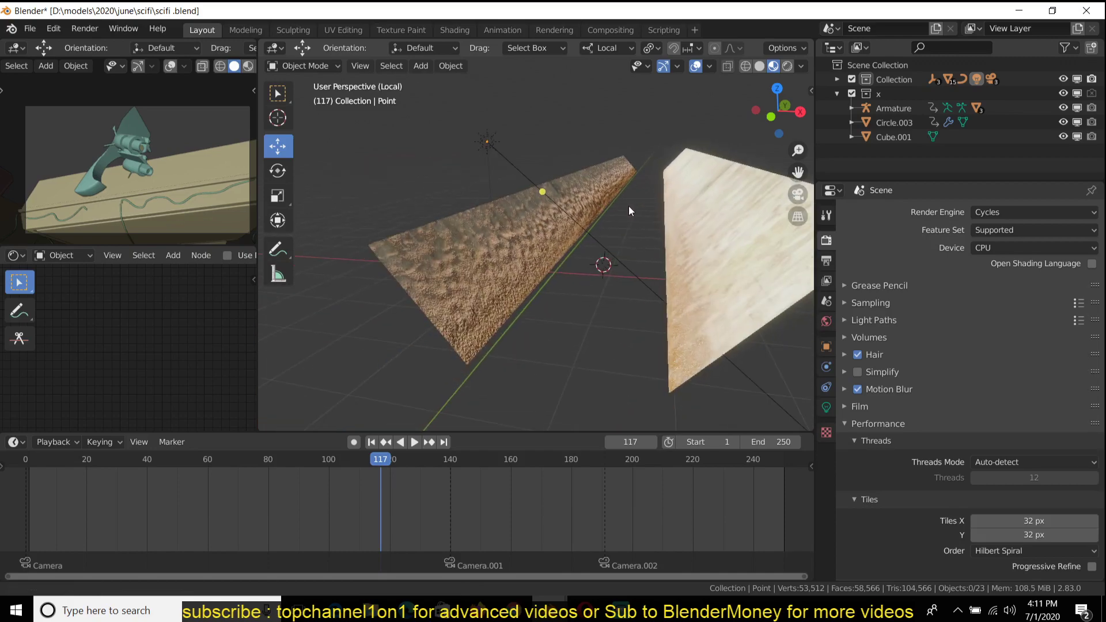
- Examine the dirt on the side walls up close and in Rendered shading, and return to Material Preview
scroll(628, 206, up, 2)
scroll(629, 206, up, 2)
scroll(605, 223, down, 2)
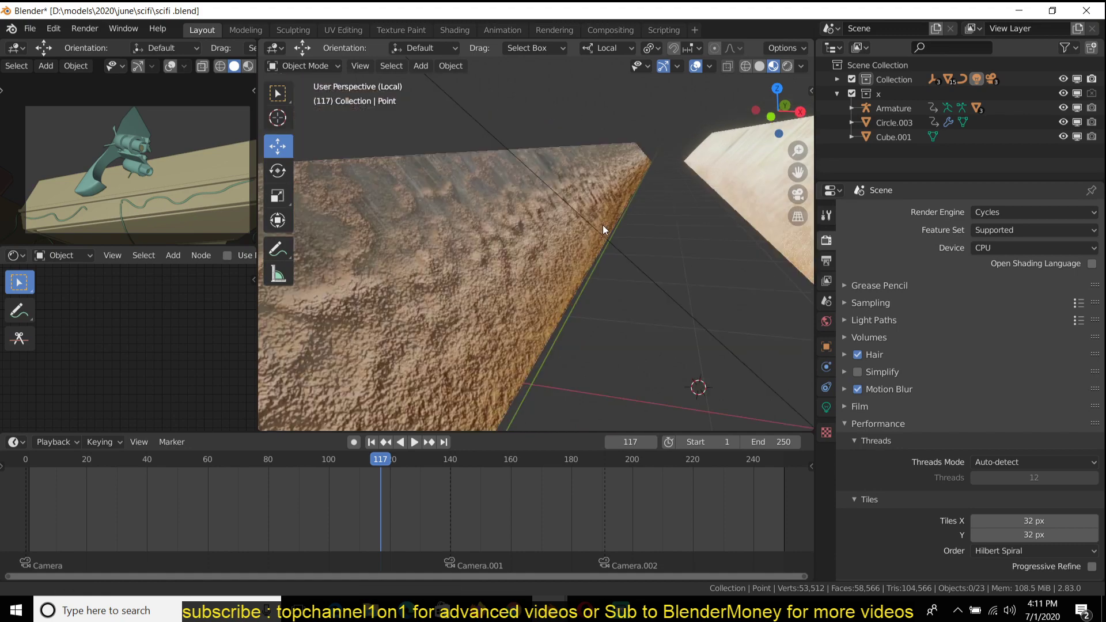
scroll(603, 225, up, 1)
scroll(602, 225, down, 3)
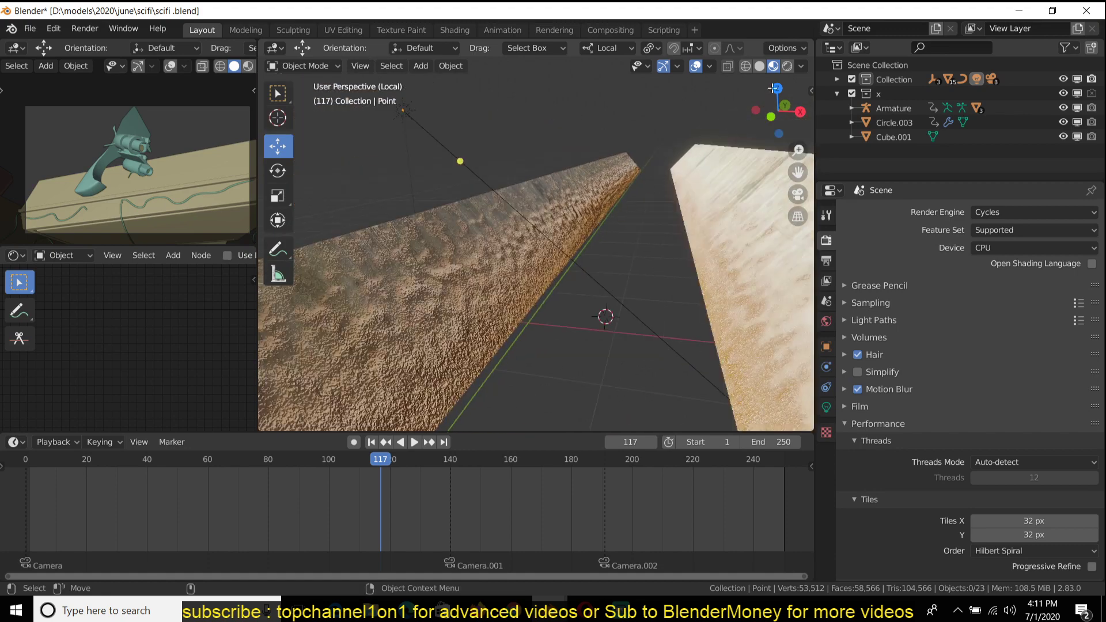
click(788, 66)
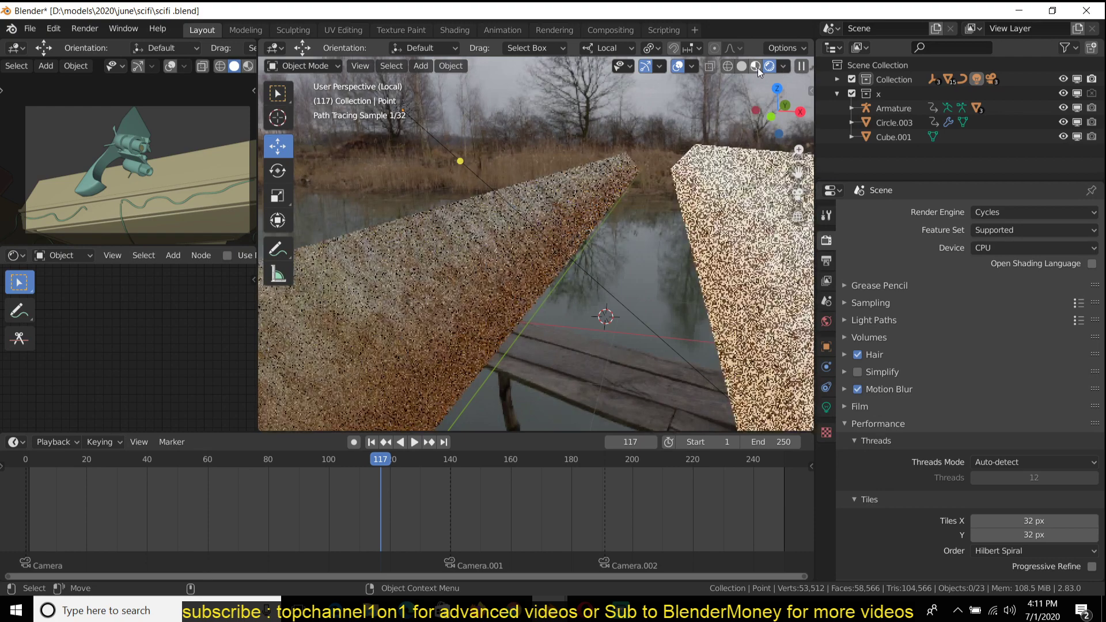
click(757, 68)
- Select the side walls and preview the dirt group's height map output on their surfaces
click(393, 295)
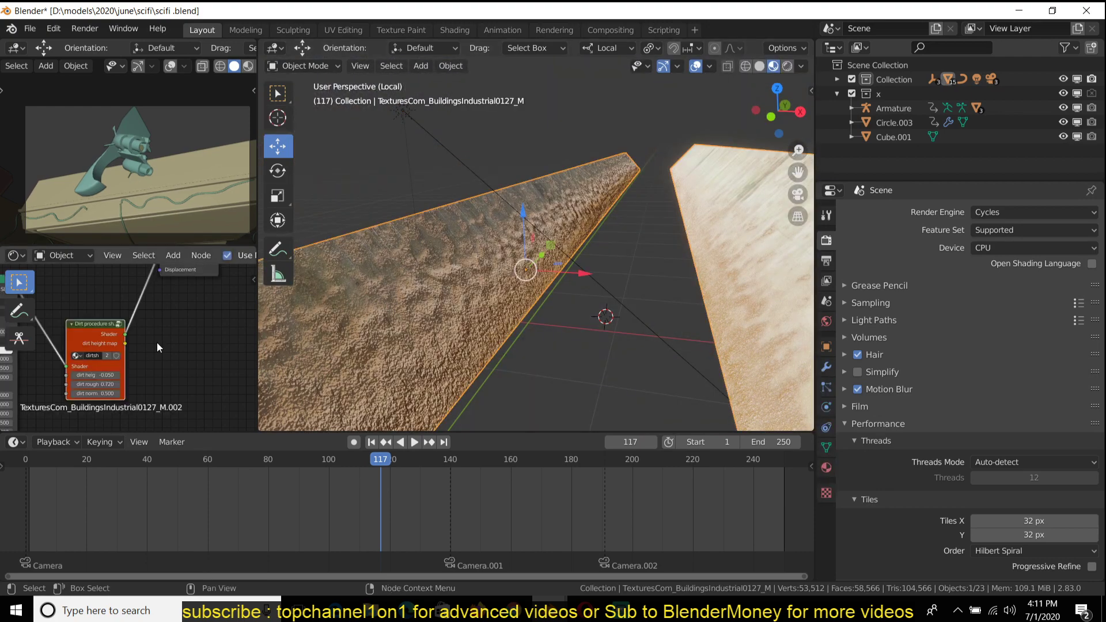
middle_drag(142, 327, 152, 328)
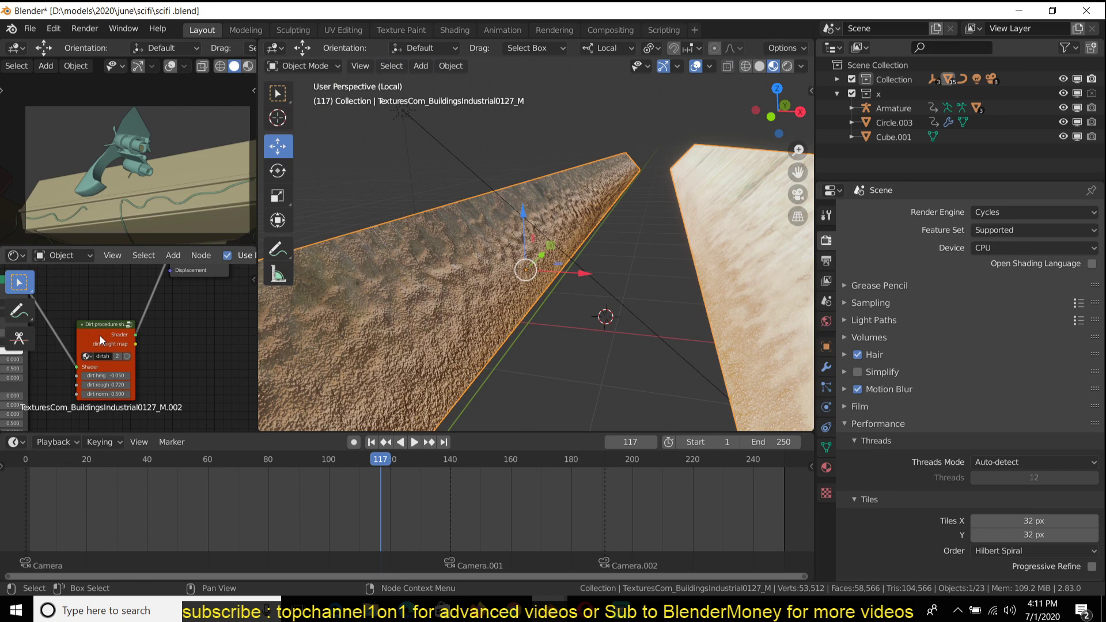
scroll(99, 335, up, 1)
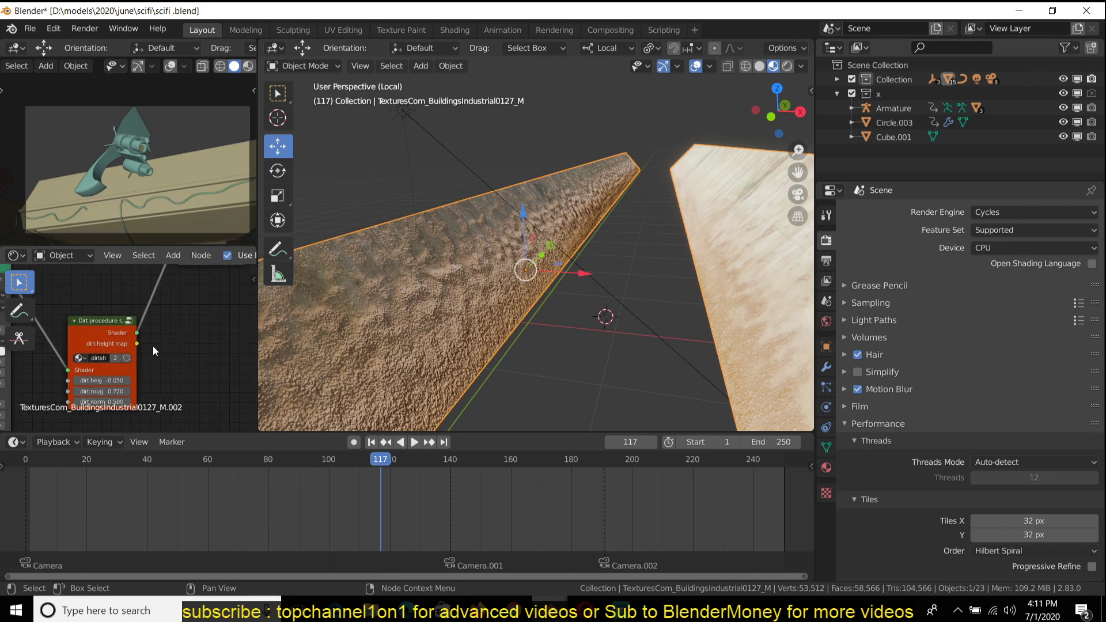
ctrl+shift+click(120, 337)
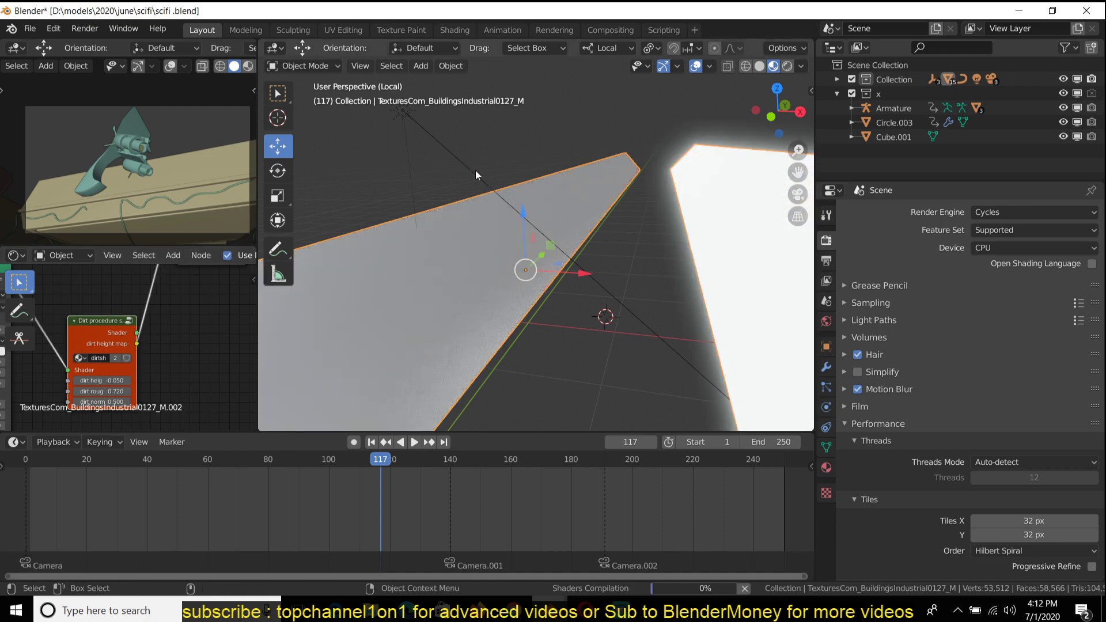
scroll(542, 230, down, 2)
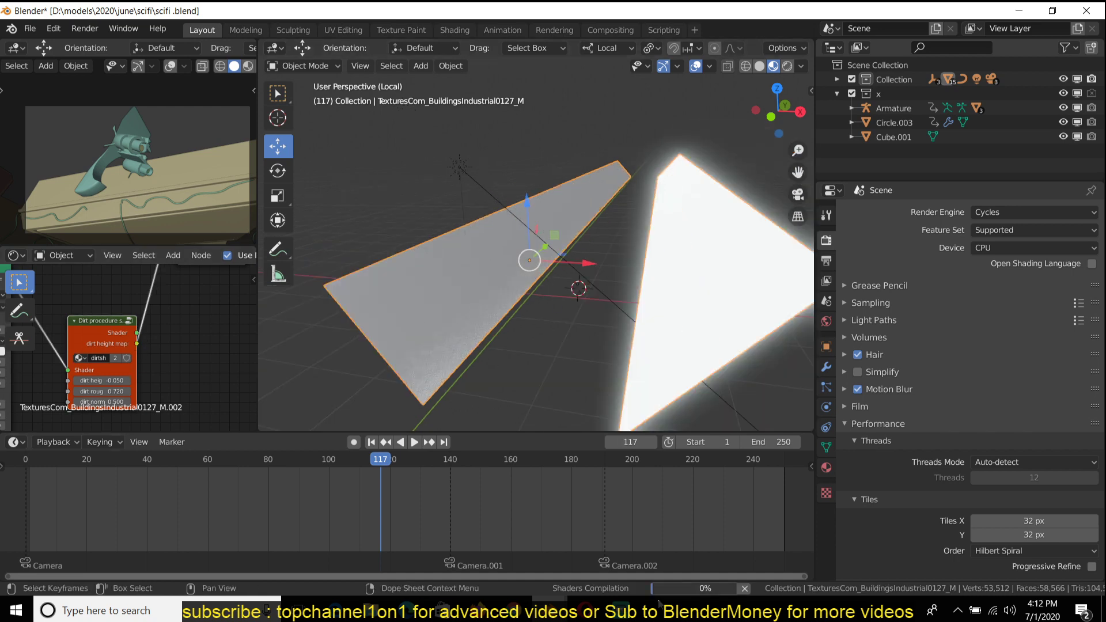
scroll(429, 268, up, 3)
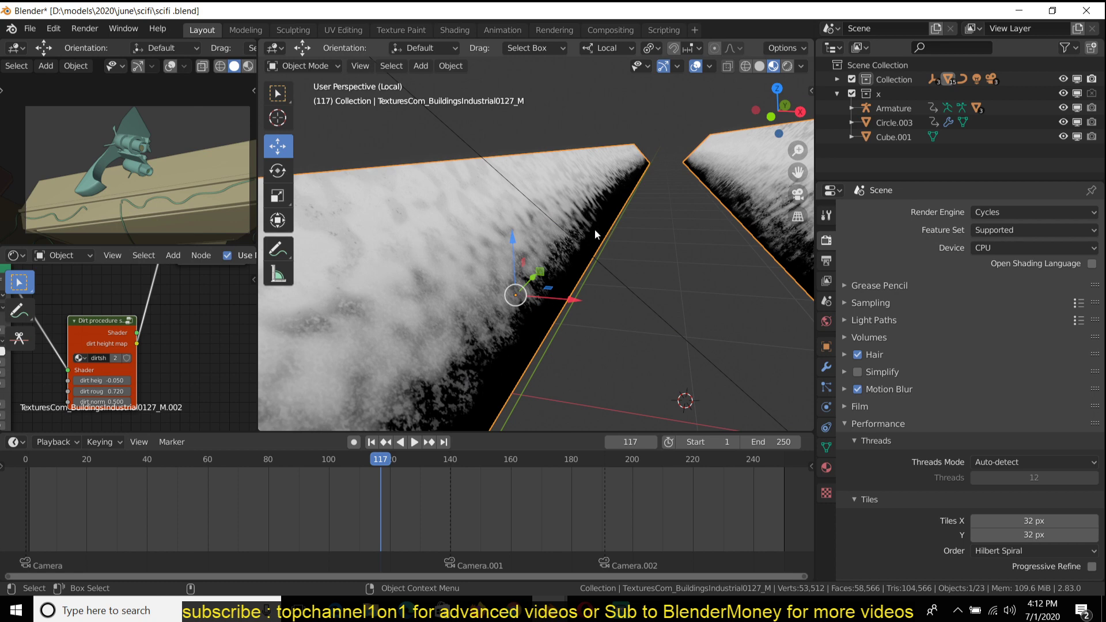
- Raise the dirt group's dirt height to about 0.14 in the side walls' material
middle_drag(175, 288, 211, 238)
scroll(174, 371, up, 4)
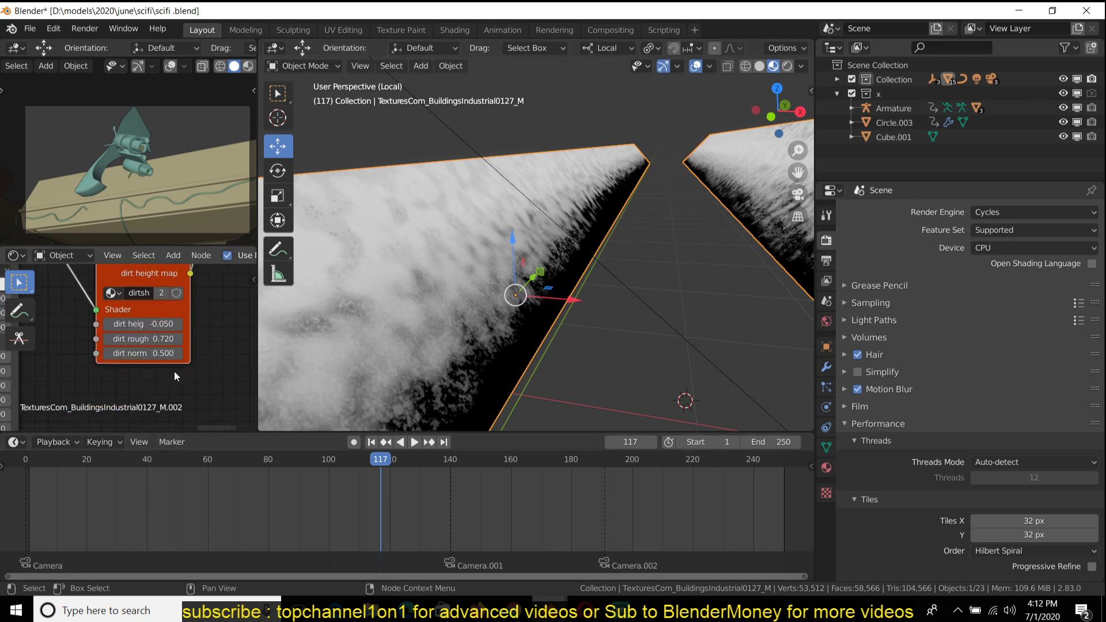
mouse_move(150, 324)
mouse_down()
mouse_move(102, 323)
mouse_move(167, 323)
mouse_up()
scroll(170, 323, down, 4)
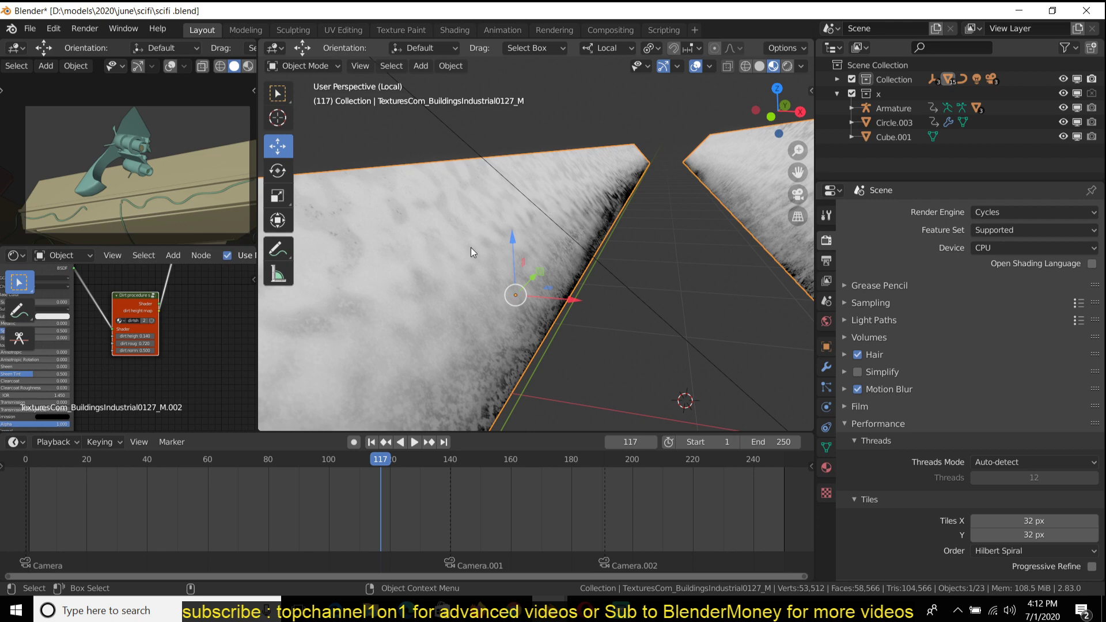
- Switch the preview back to the dirt group's shader output and examine the dirt on the side walls from several angles
middle_drag(99, 372, 53, 415)
scroll(99, 337, down, 3)
middle_drag(99, 336, 128, 344)
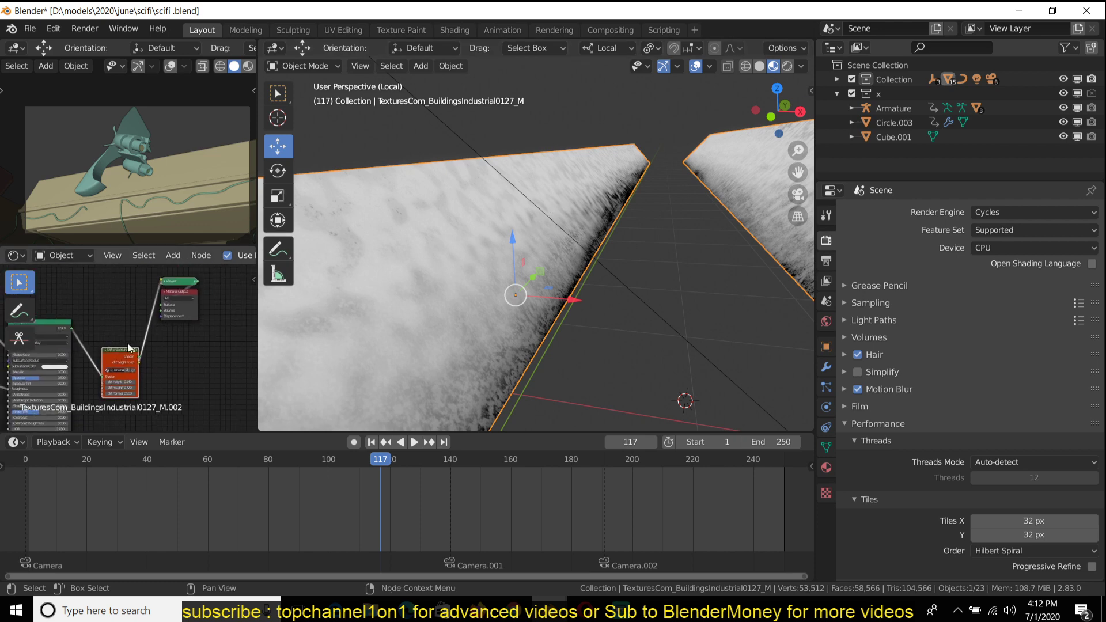
ctrl+shift+click(128, 350)
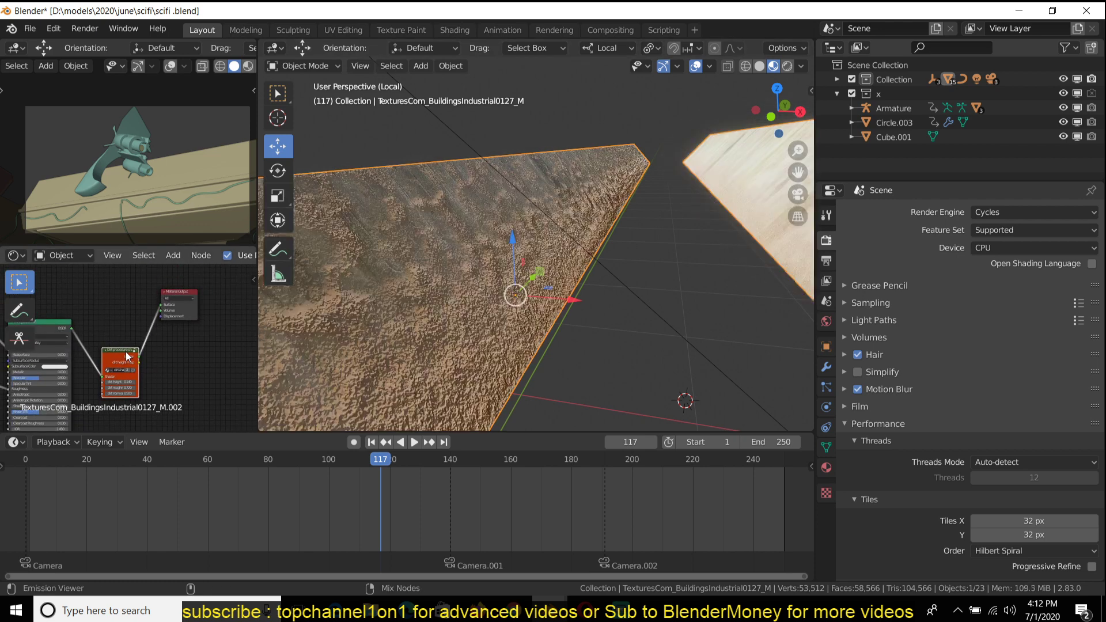
mouse_move(454, 240)
middle_down()
mouse_move(465, 266)
mouse_move(462, 237)
mouse_move(508, 256)
middle_up()
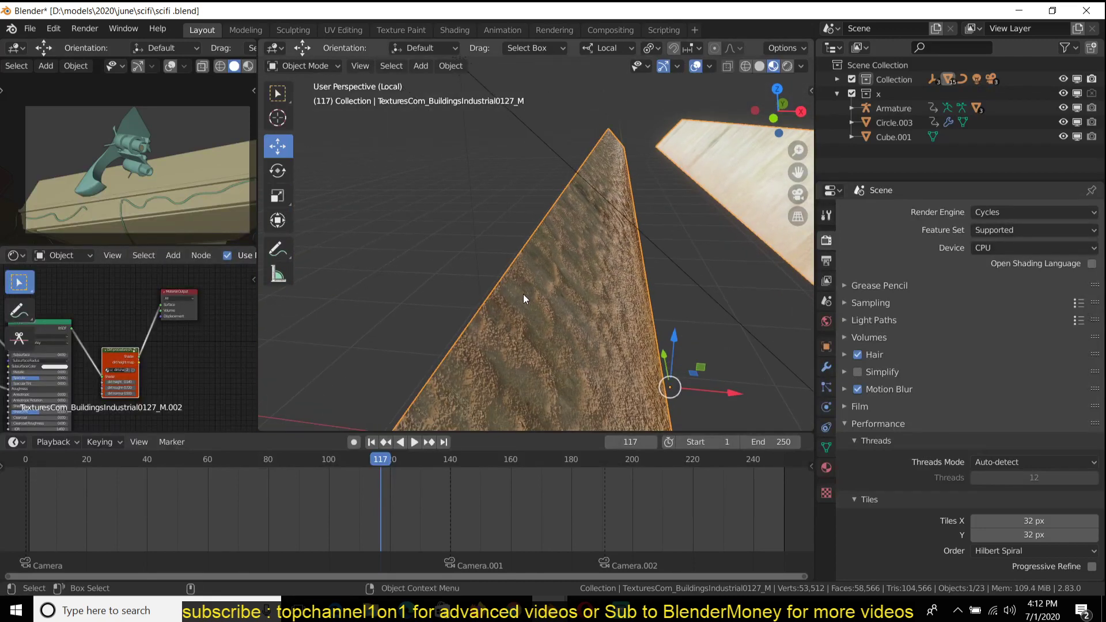
middle_drag(523, 294, 472, 251)
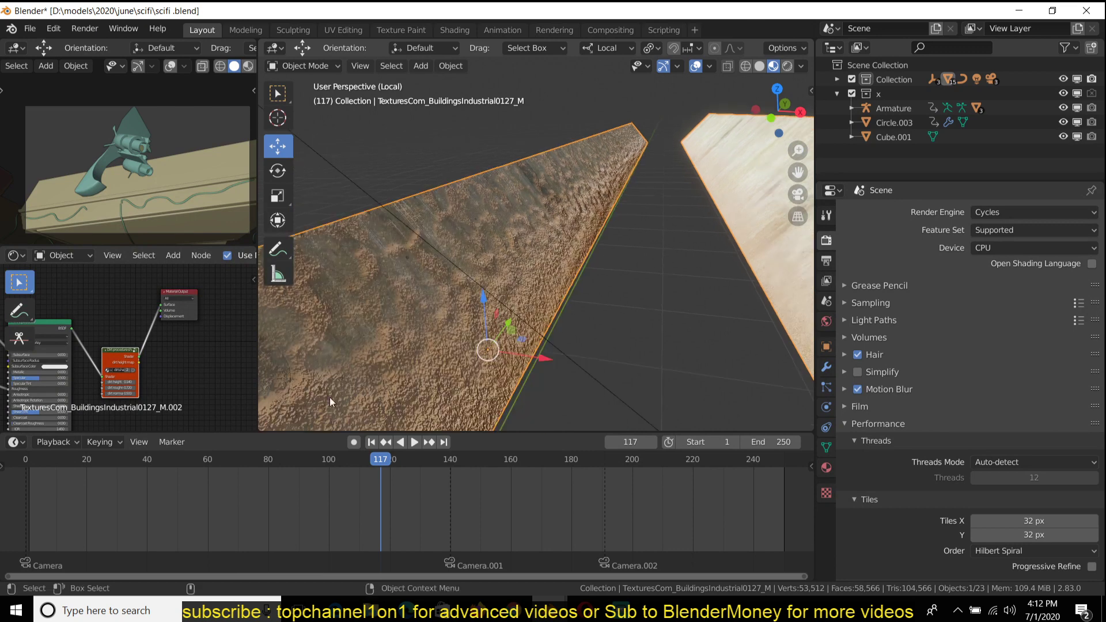
scroll(127, 362, up, 2)
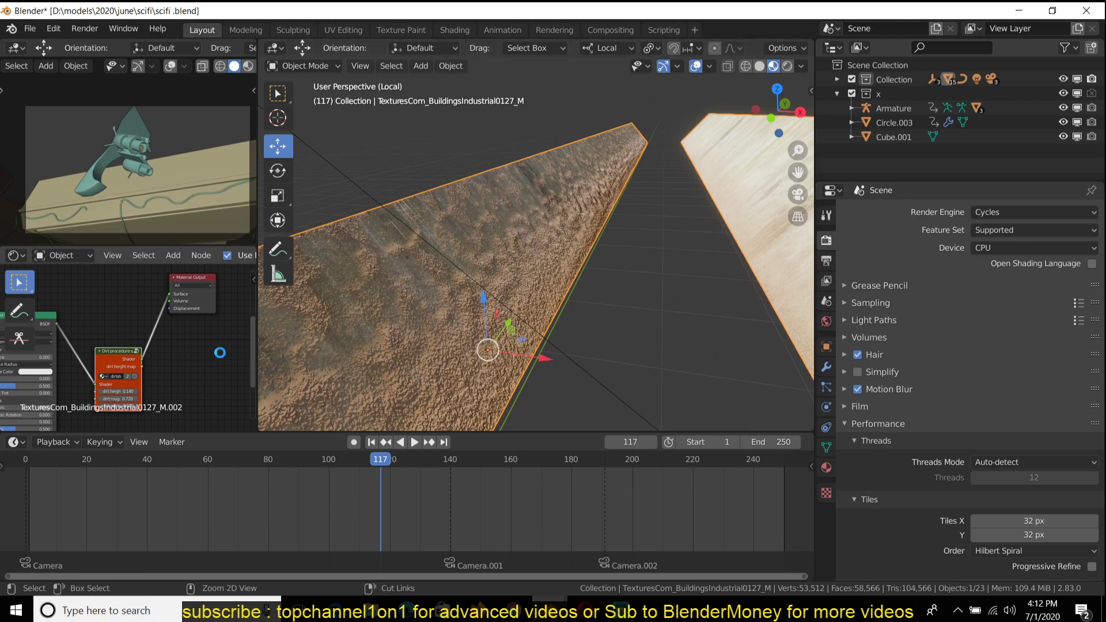
- Save the file and open the dirt shader group's inner nodes in a maximized node editor
key(ctrl+s)
click(128, 362)
key(Tab)
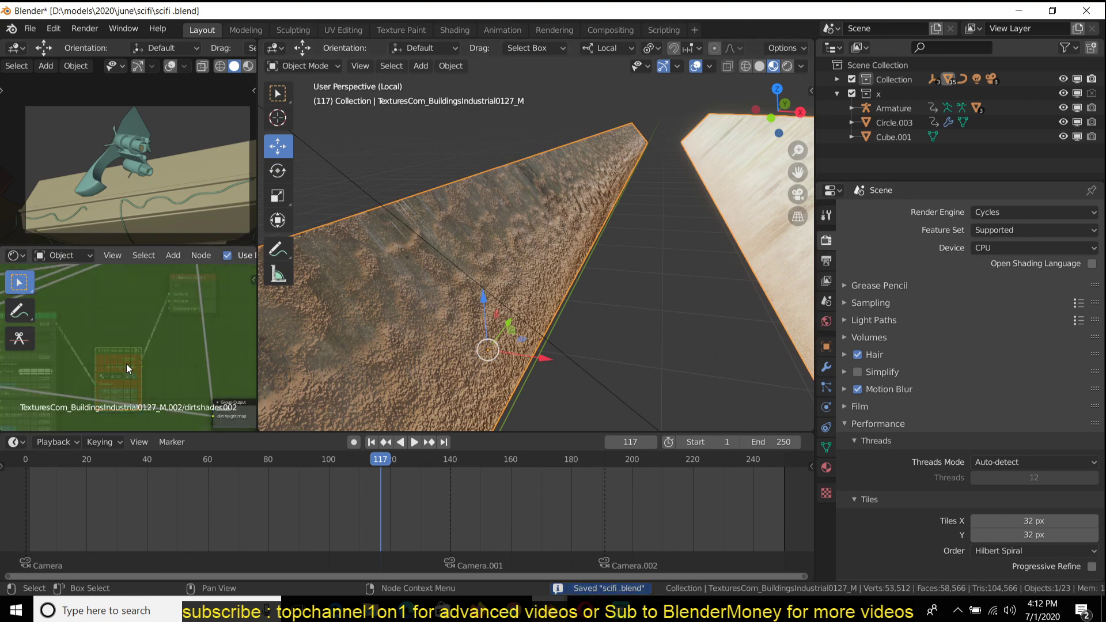
key(ctrl+space)
scroll(445, 383, down, 9)
middle_drag(496, 338, 842, 299)
scroll(412, 302, up, 2)
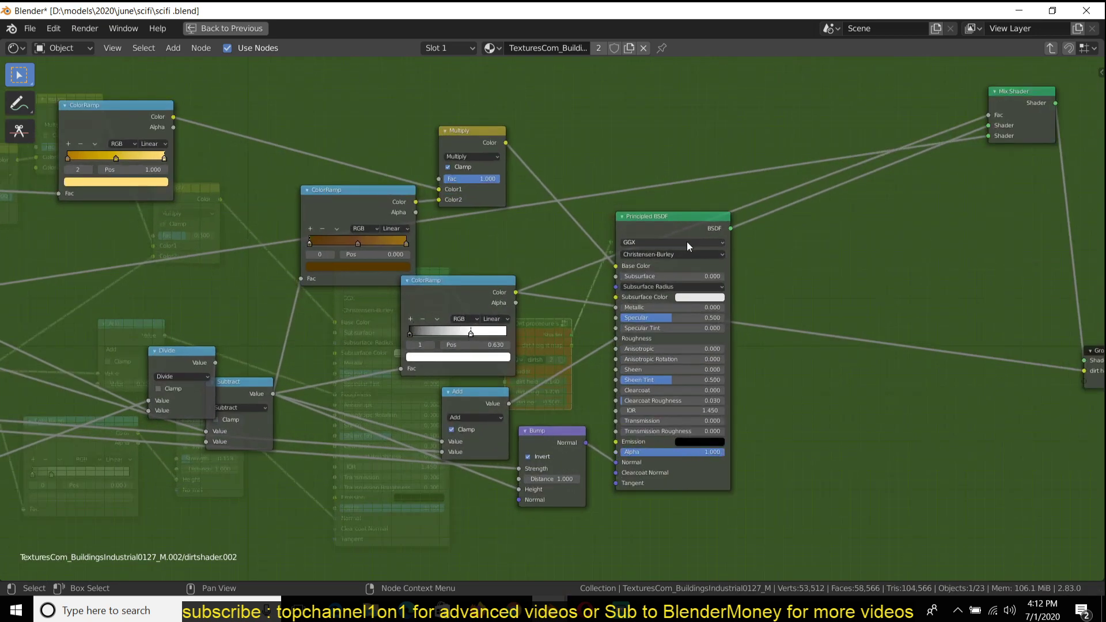
- Make room by moving the Principled BSDF, and insert a Math node between the black-and-white ColorRamp and the Mix Shader's Fac input
drag(677, 229, 732, 331)
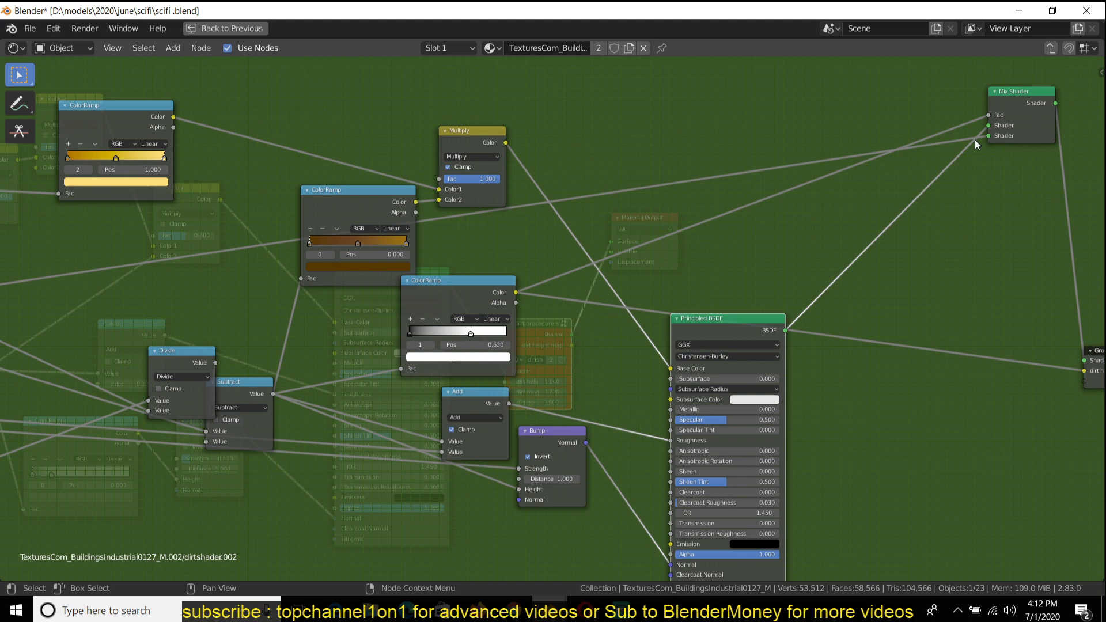
key(shift+a)
mouse_move(634, 329)
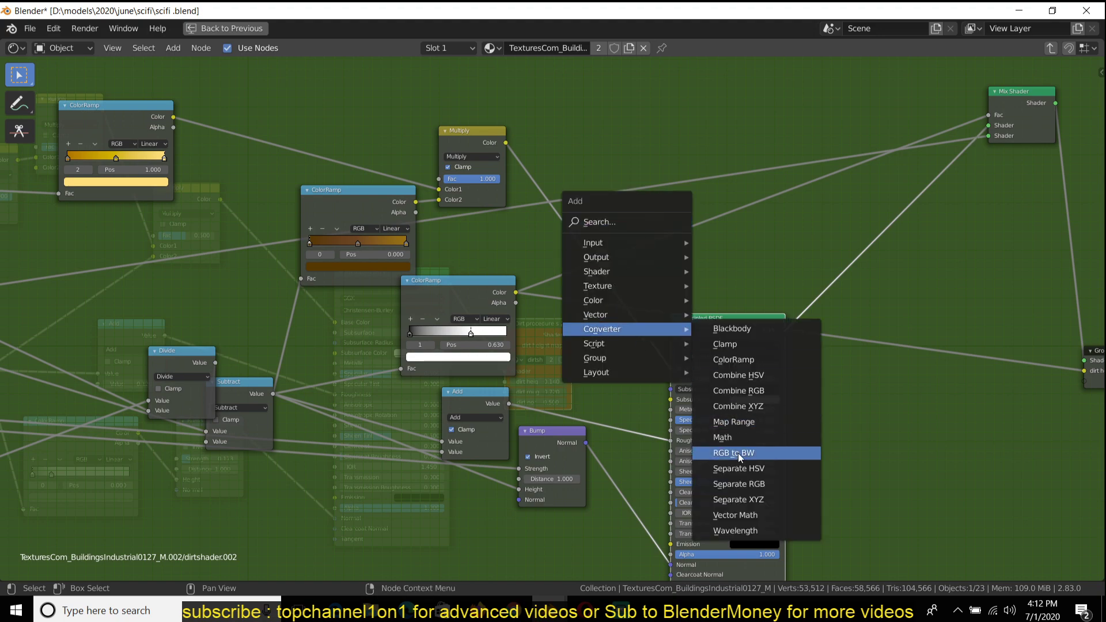
click(735, 435)
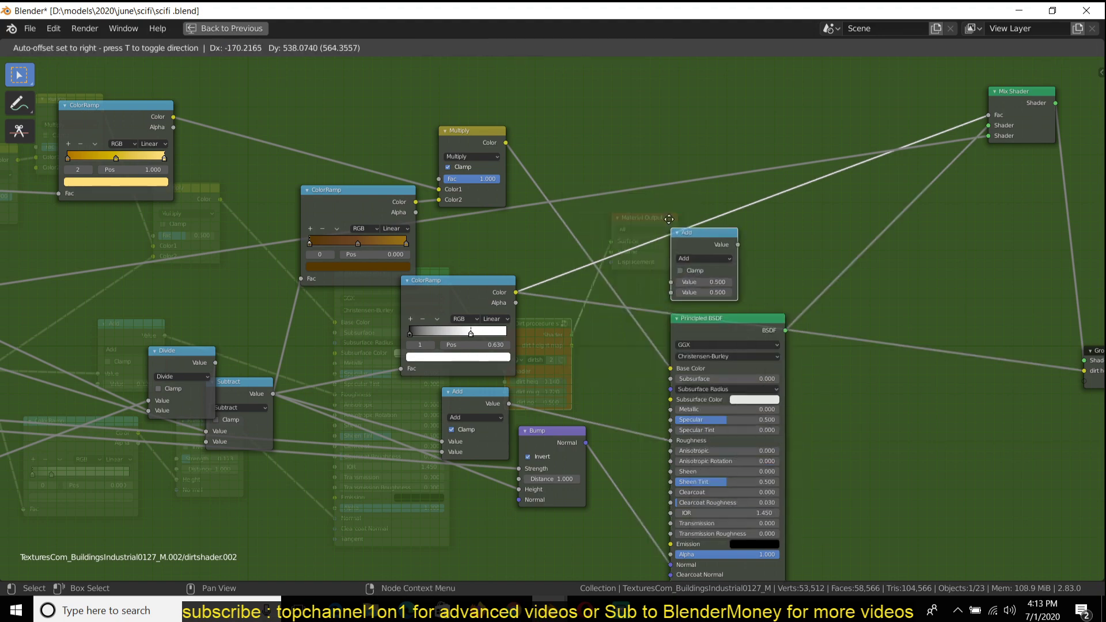
click(669, 218)
- Restore the full layout and set the new Math node's operation to Power
key(ctrl+space)
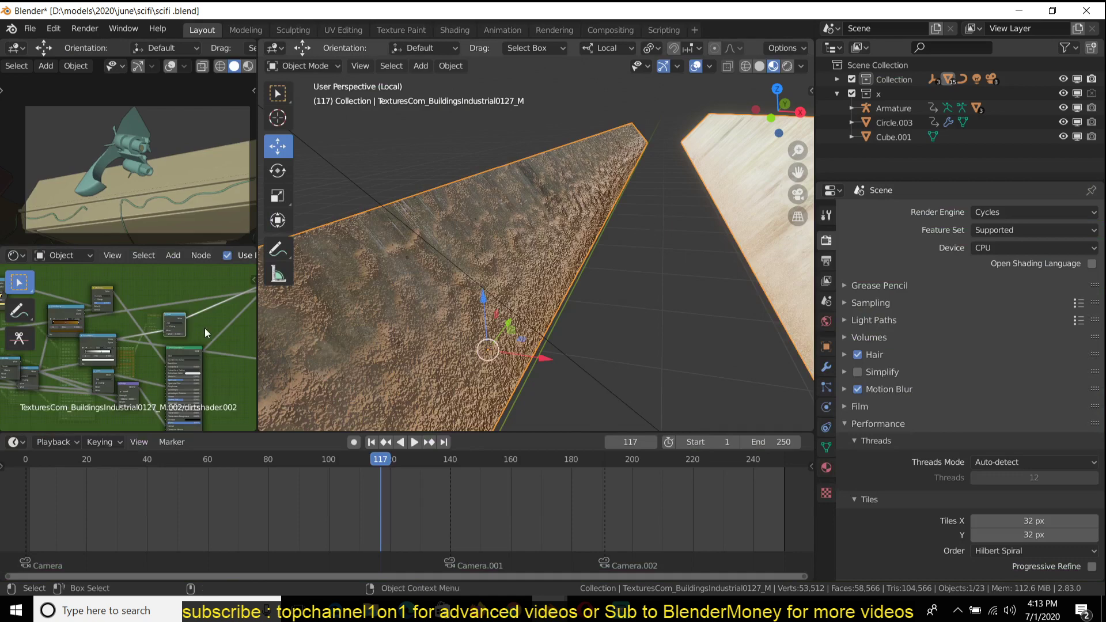
scroll(196, 327, up, 3)
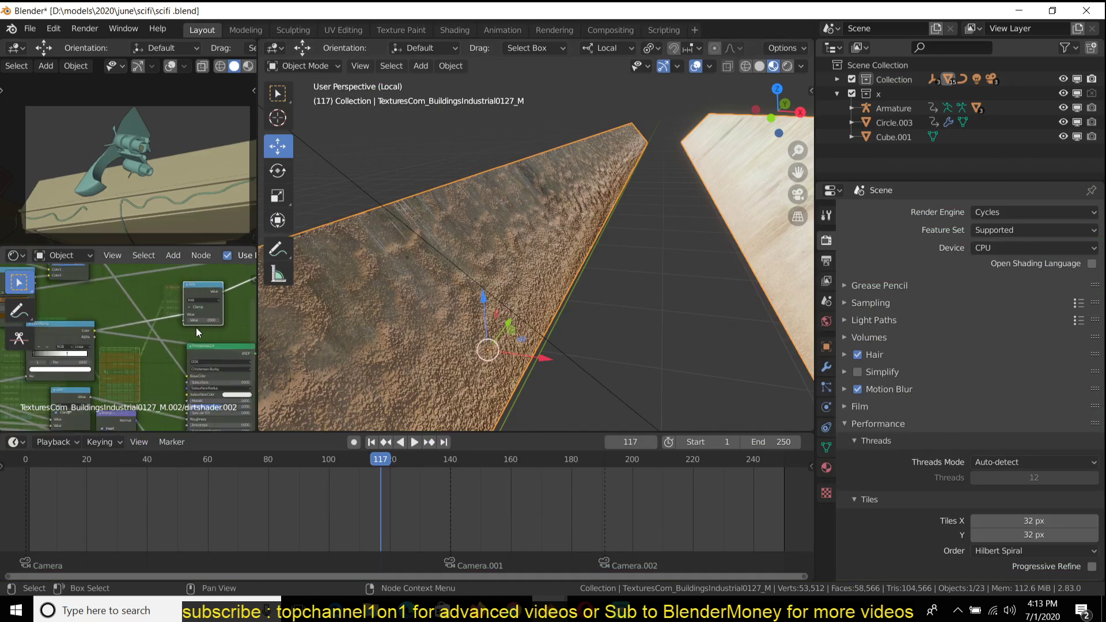
scroll(196, 327, up, 2)
click(183, 314)
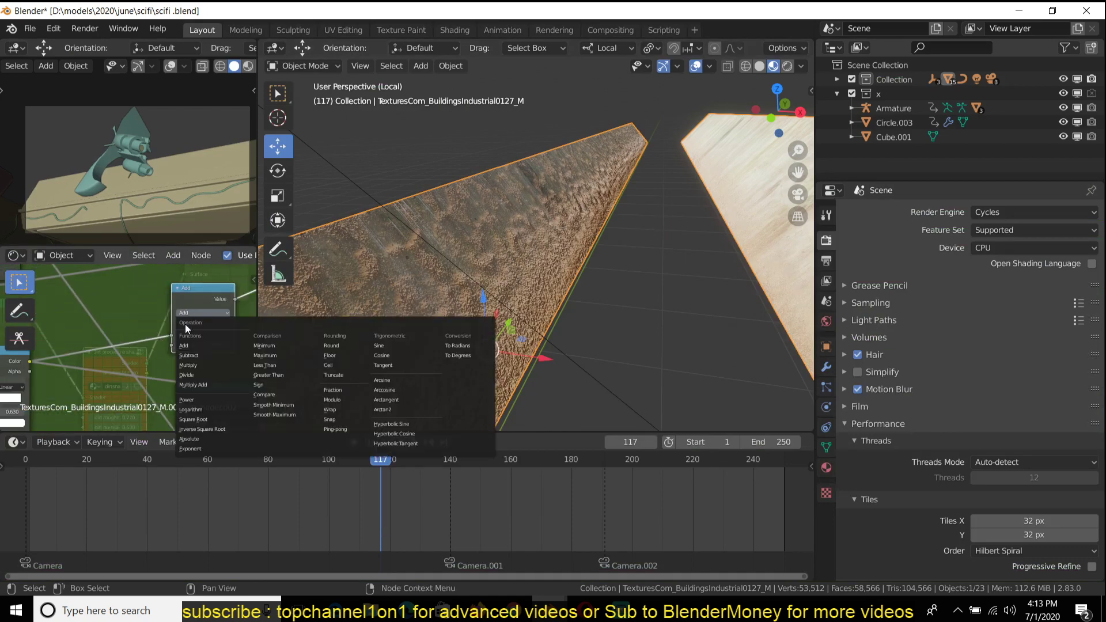
click(186, 400)
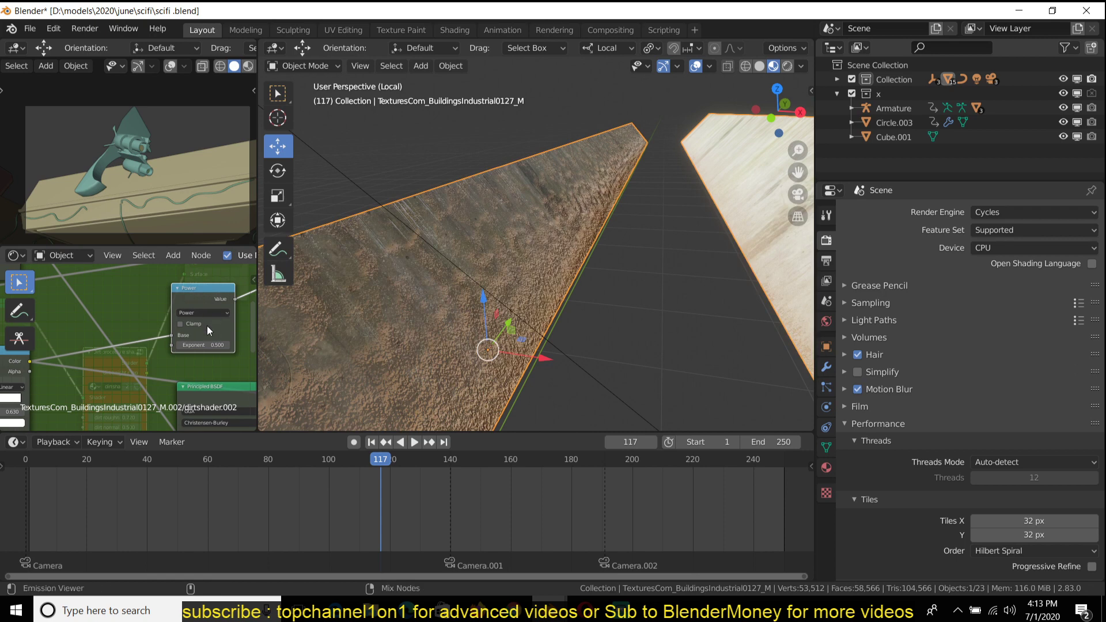
- Enable Clamp on the Power node, set its exponent to 0.100, and check the dirt on the side walls
drag(200, 345, 64, 345)
drag(164, 345, 201, 322)
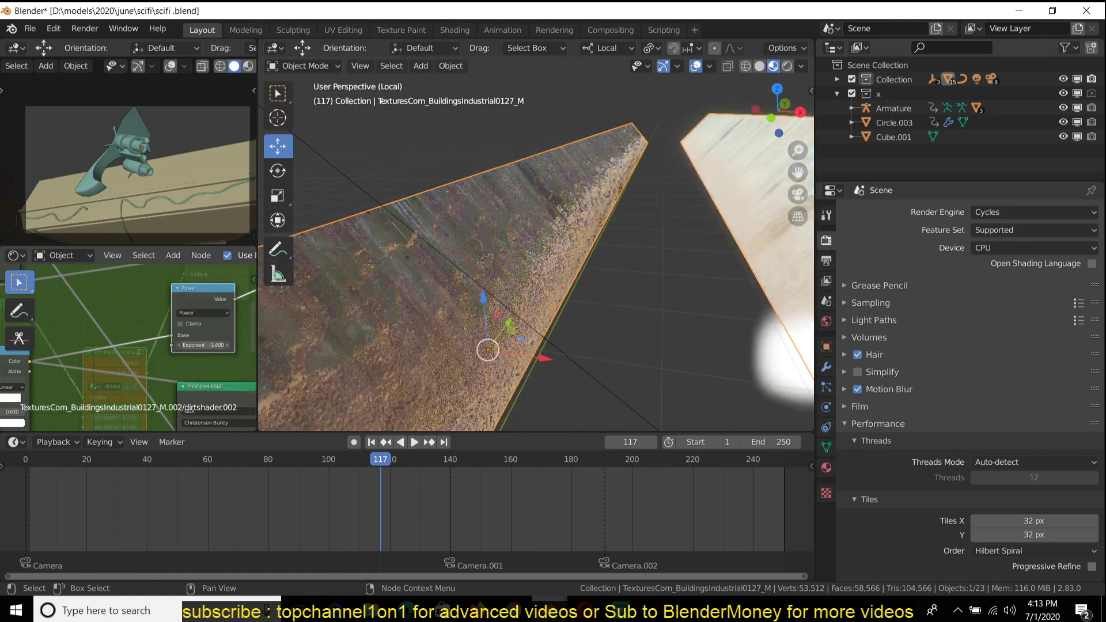
click(187, 323)
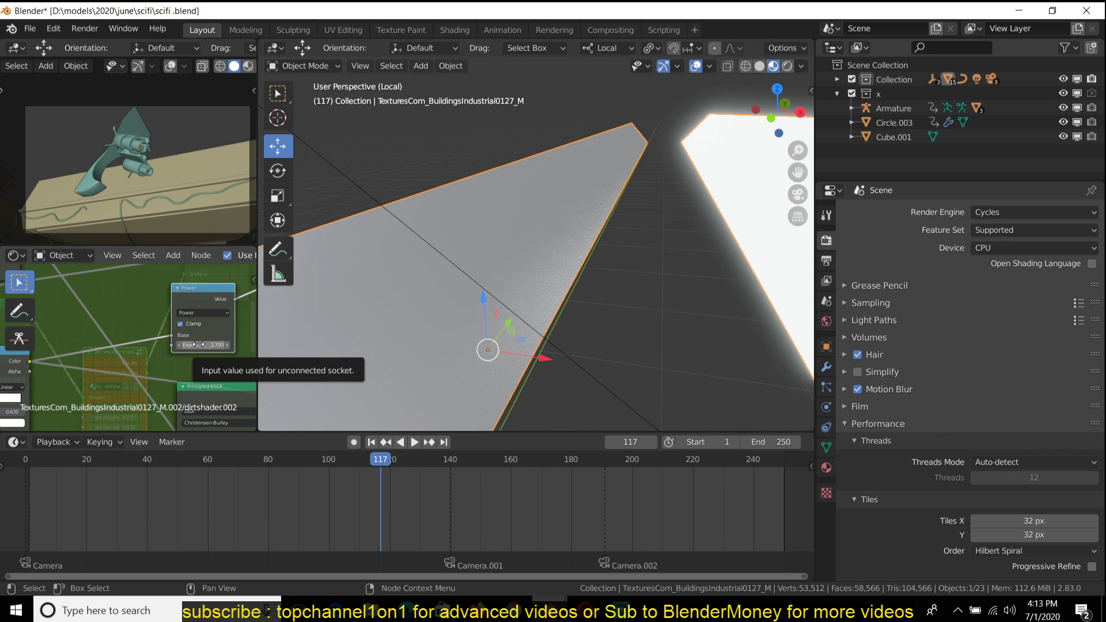
mouse_move(201, 344)
mouse_down()
mouse_move(171, 345)
mouse_move(195, 345)
mouse_up()
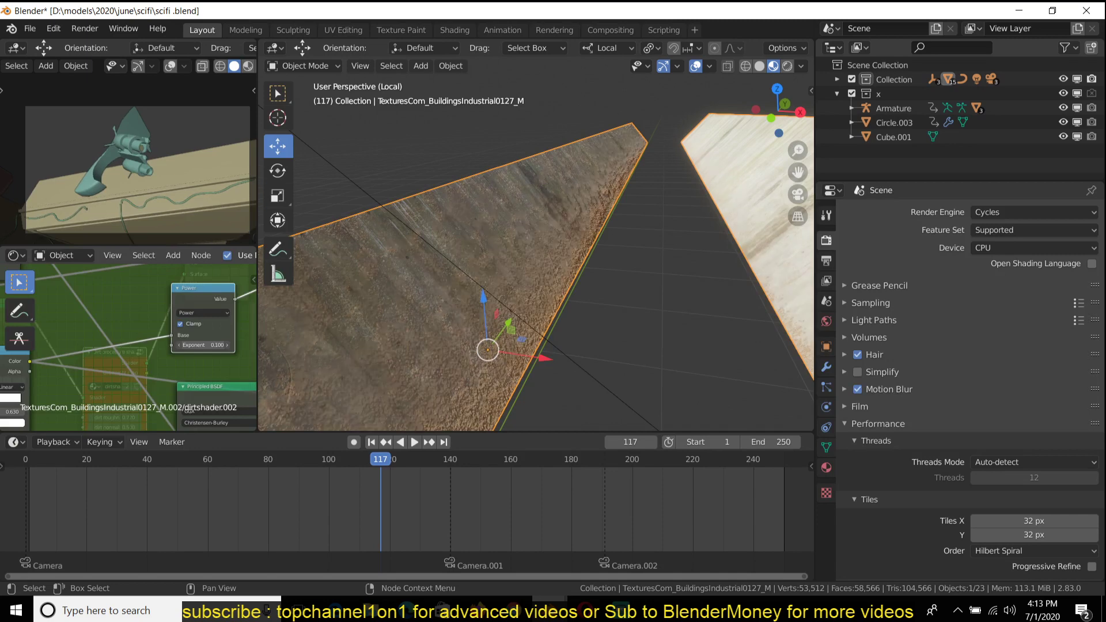
scroll(517, 278, down, 6)
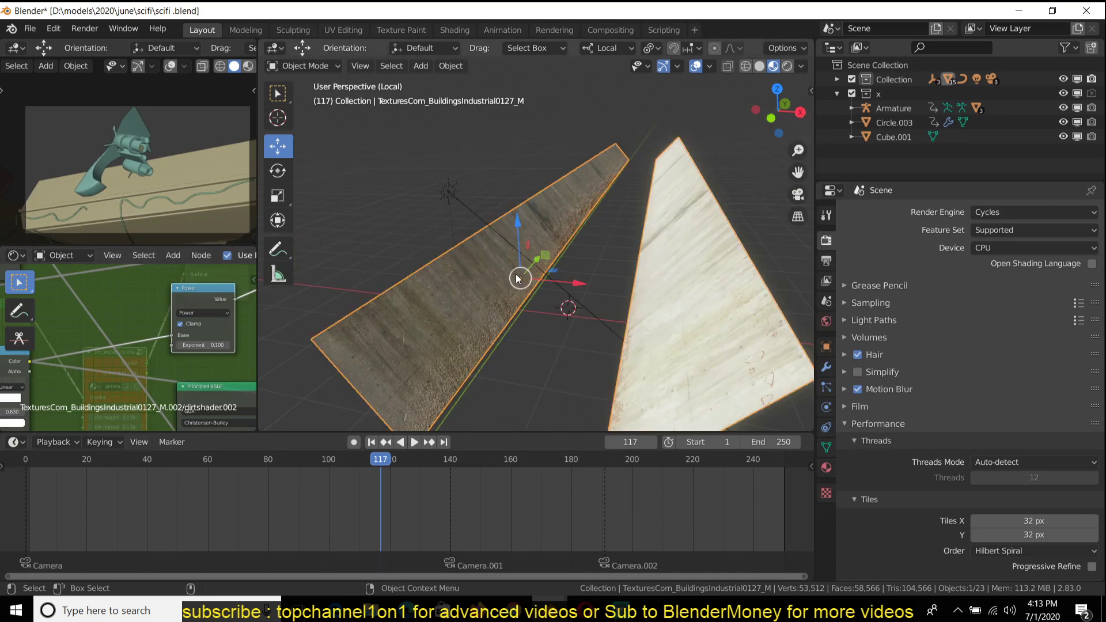
mouse_move(551, 283)
middle_down()
mouse_move(538, 269)
mouse_move(548, 271)
middle_up()
- Expose the Power node's exponent as a new dirt group input by linking it to the Group Input, and leave the group
scroll(132, 332, down, 8)
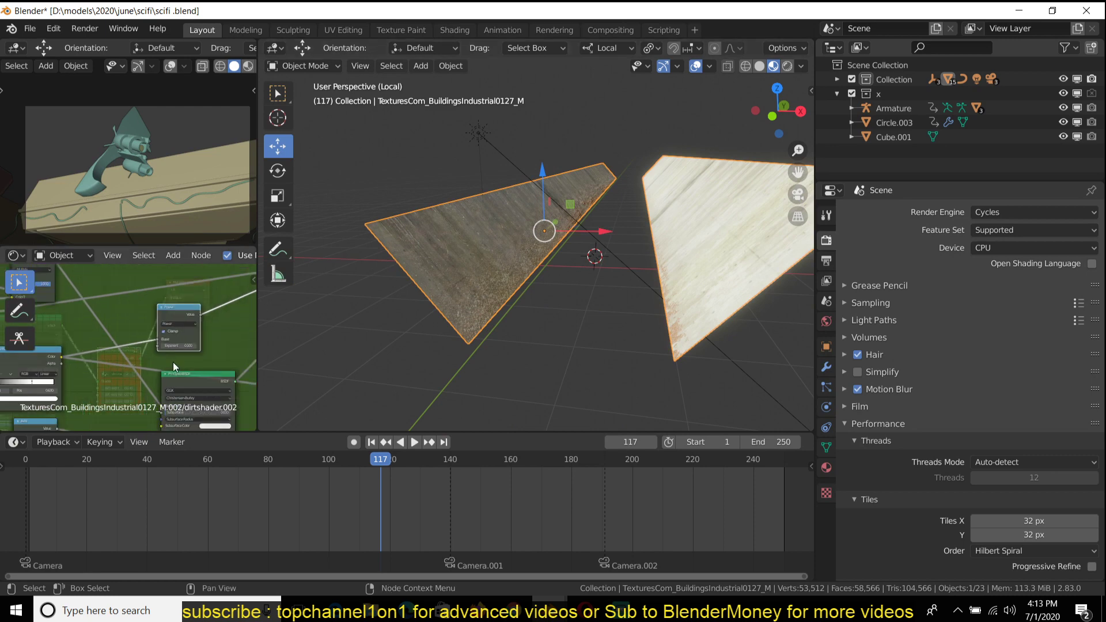
key(ctrl+space)
scroll(572, 330, down, 4)
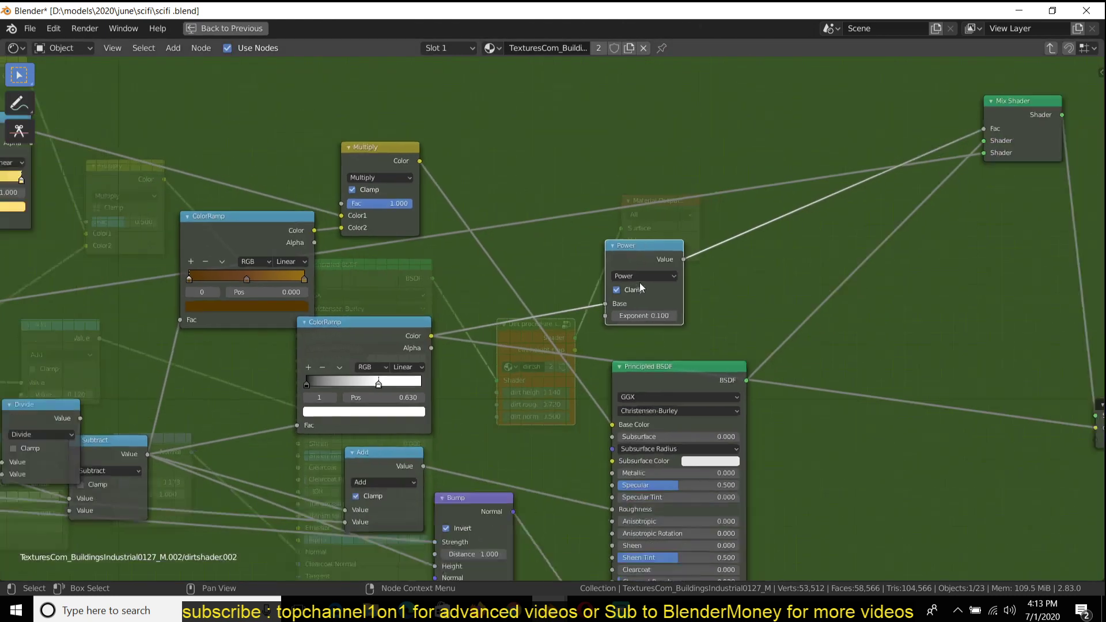
middle_drag(523, 354, 751, 274)
scroll(445, 244, down, 2)
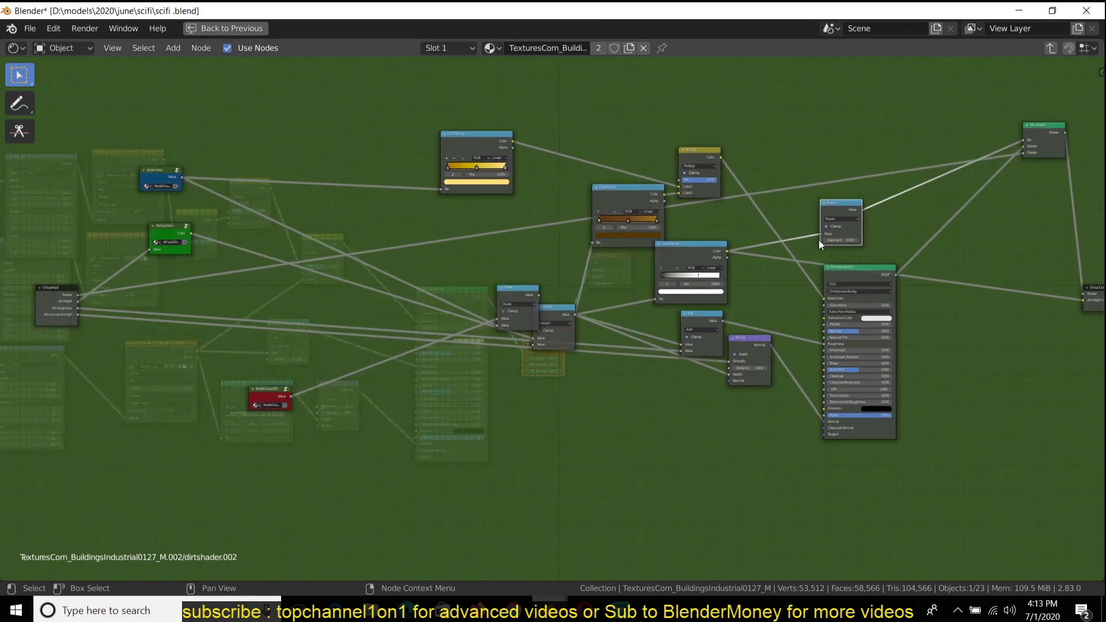
drag(819, 239, 64, 320)
key(Tab)
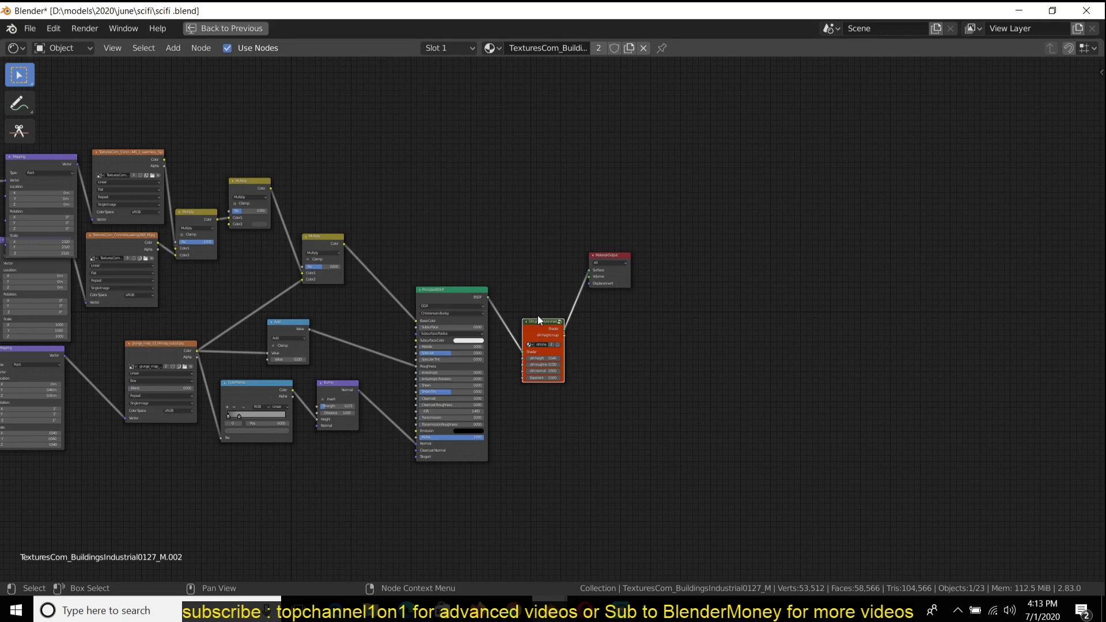
- Open the dirt group's interface settings, rename its Exponent input to "dirt contrast", and leave the group
key(n)
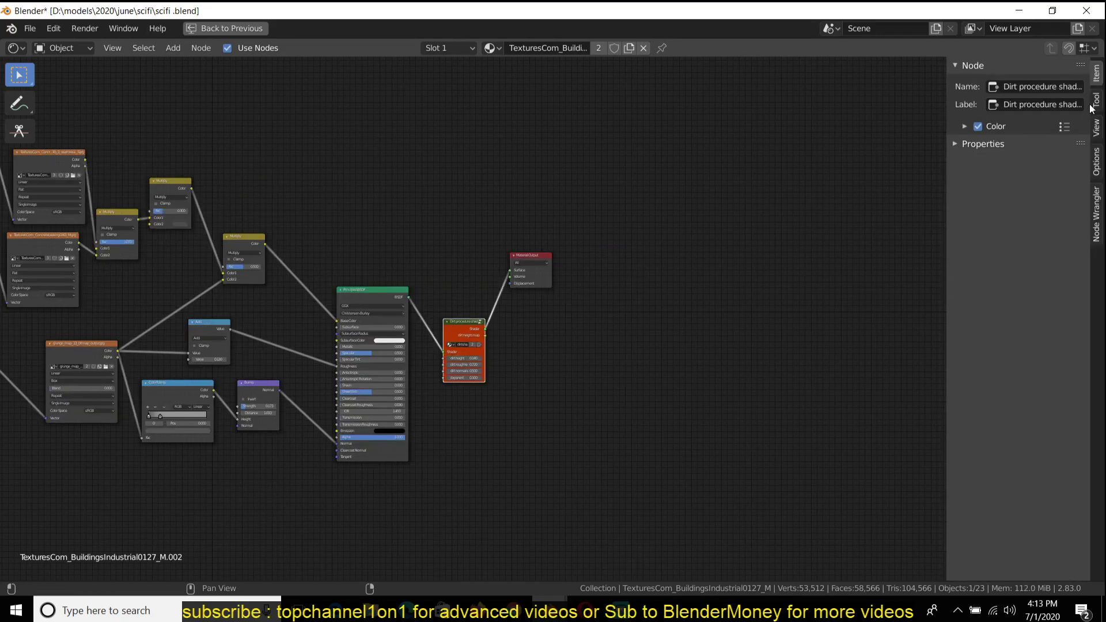
click(1095, 101)
click(1098, 78)
click(1069, 118)
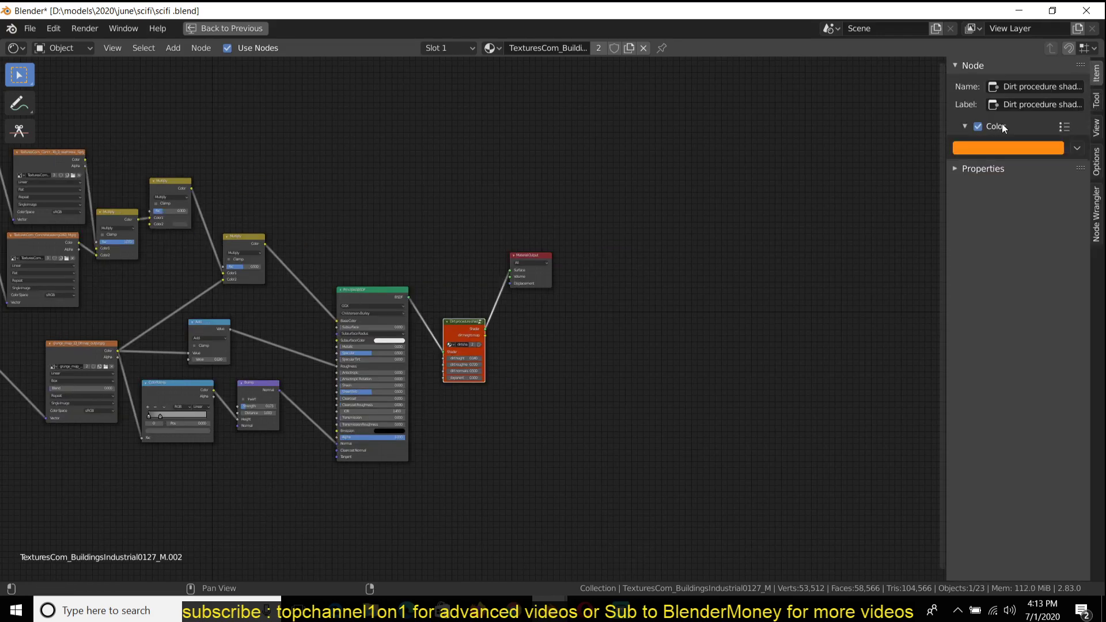
click(1097, 109)
click(1097, 78)
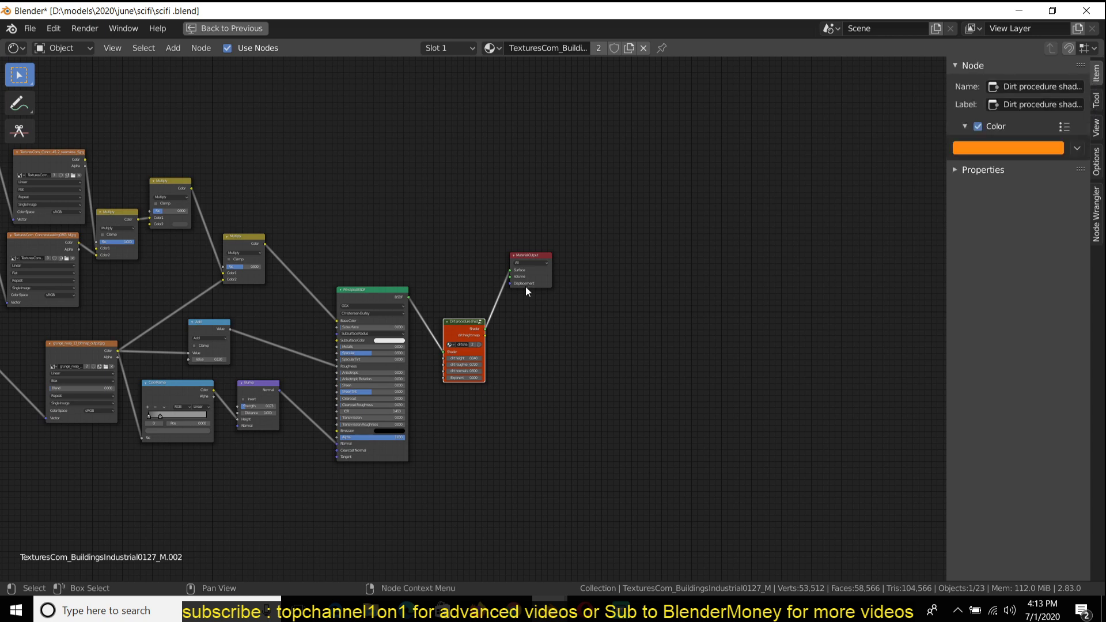
key(Tab)
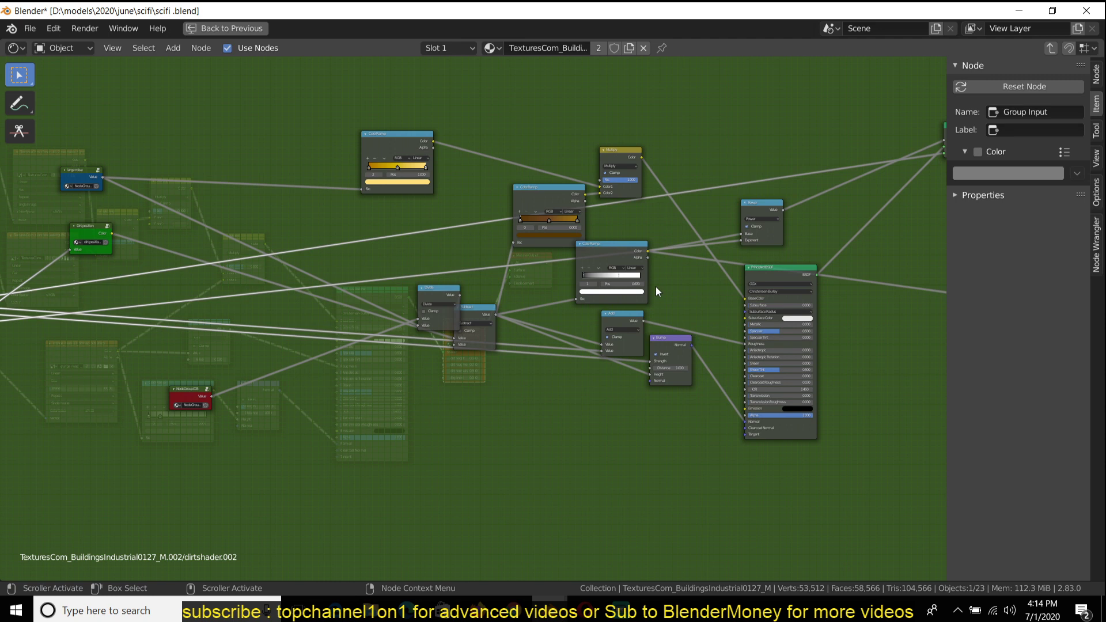
scroll(656, 286, up, 1)
click(1095, 75)
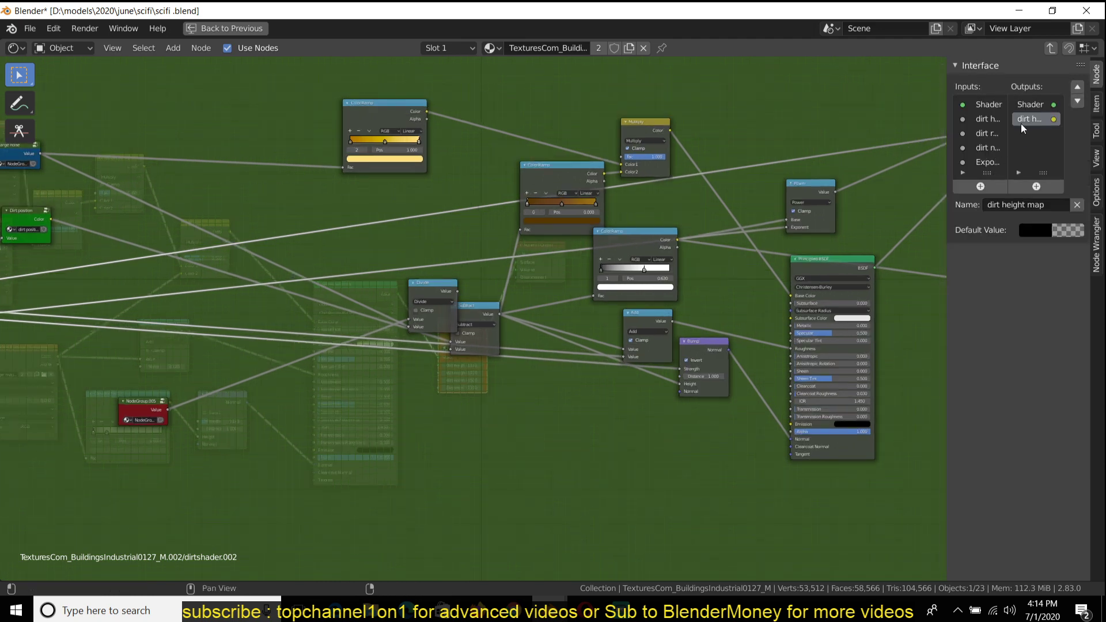
double_click(986, 162)
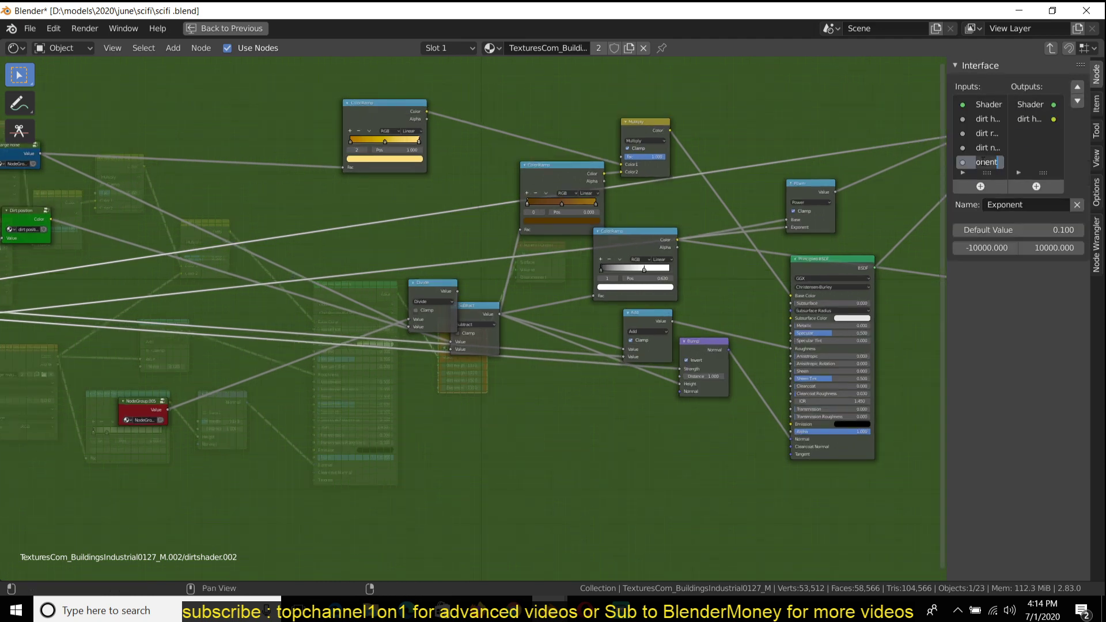
text(dirt contrast)
key(Return)
key(Tab)
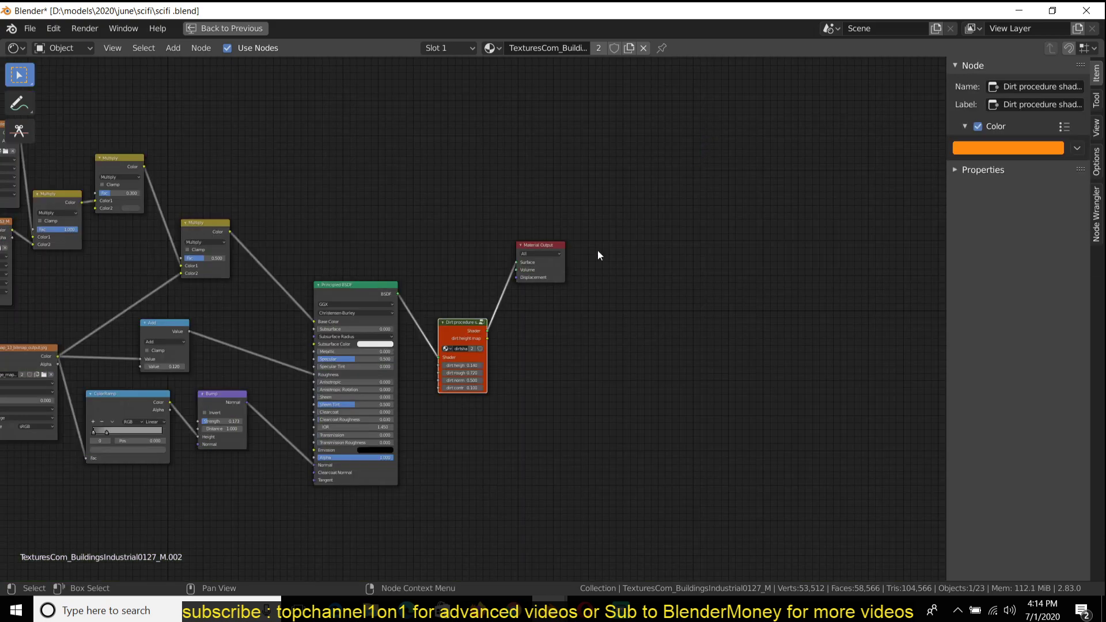
- Save the sci-fi file, restore the full layout with the node sidebar hidden, and bring the side walls into view
scroll(588, 265, up, 2)
key(ctrl+s)
scroll(496, 387, up, 4)
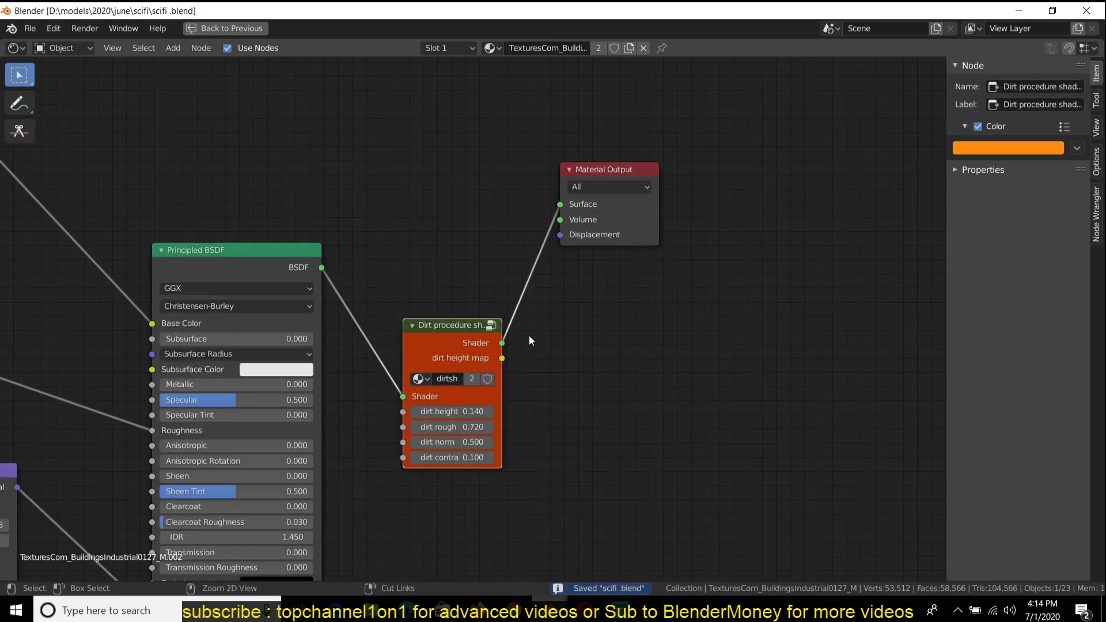
key(ctrl+space)
scroll(540, 313, down, 5)
scroll(539, 309, up, 5)
middle_drag(538, 309, 528, 330)
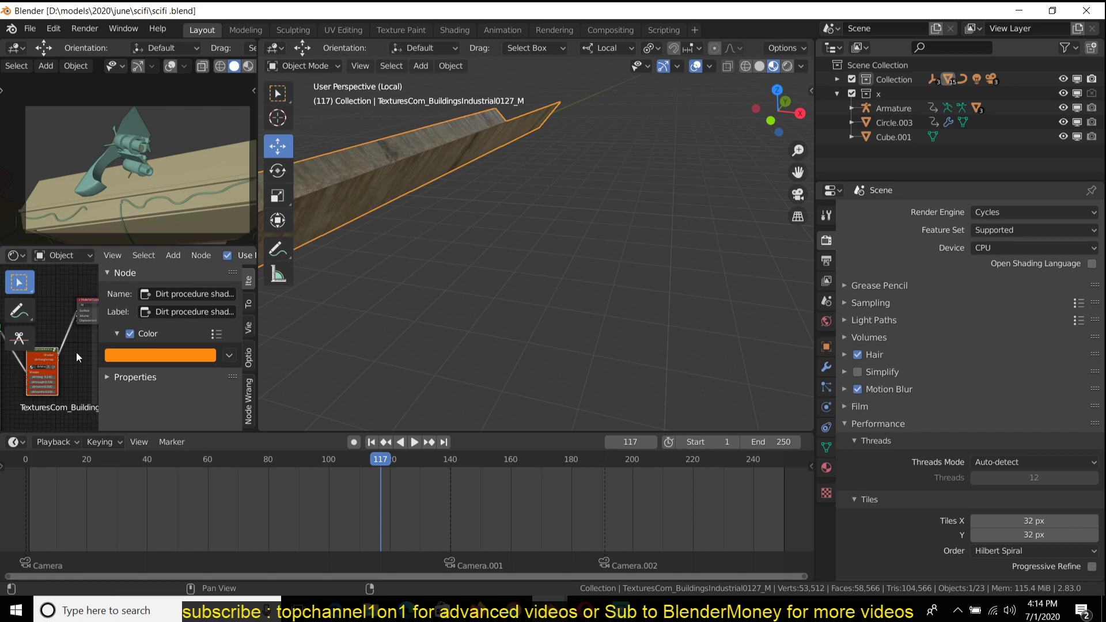
key(n)
middle_drag(554, 202, 704, 123)
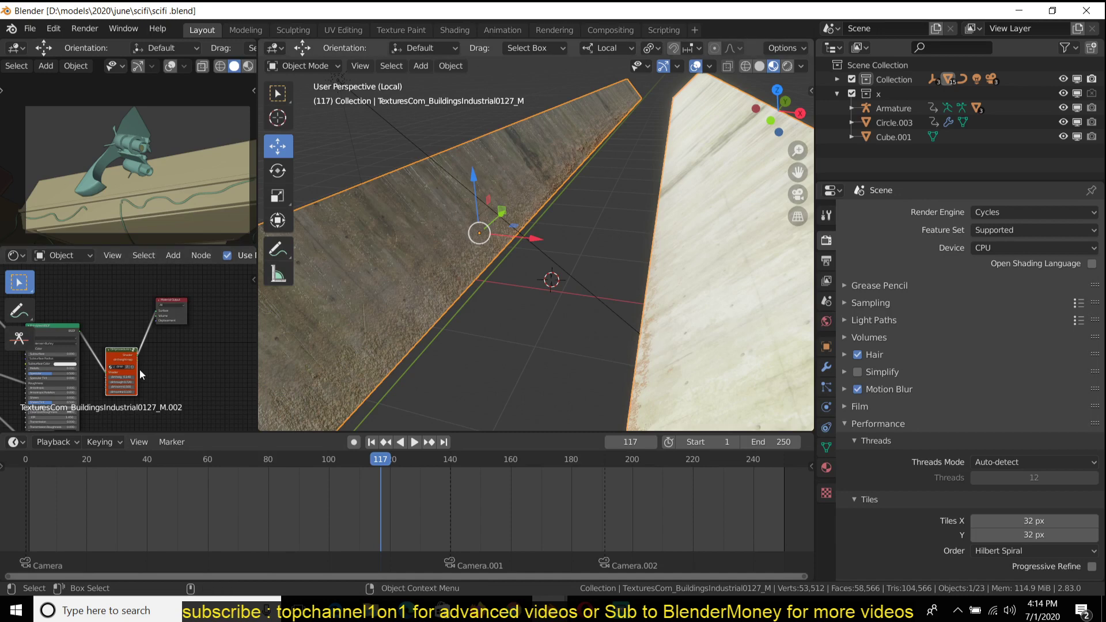
- Try dirt contrast values of 0.230 and 3.480 on the dirt group node, and settle on 1.920
scroll(154, 329, up, 3)
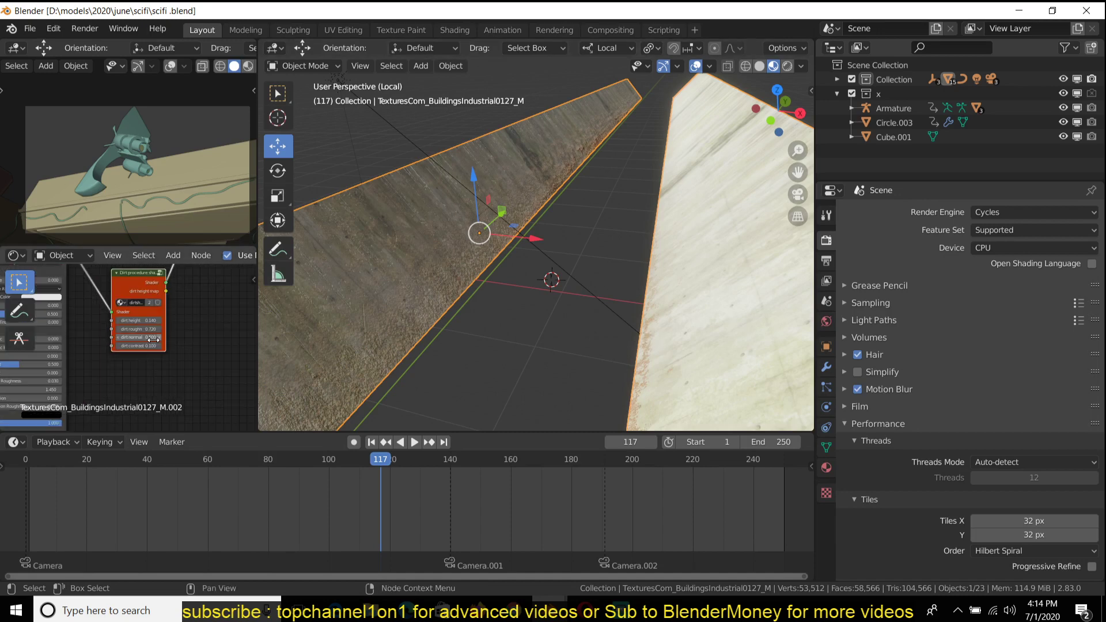
scroll(154, 345, up, 3)
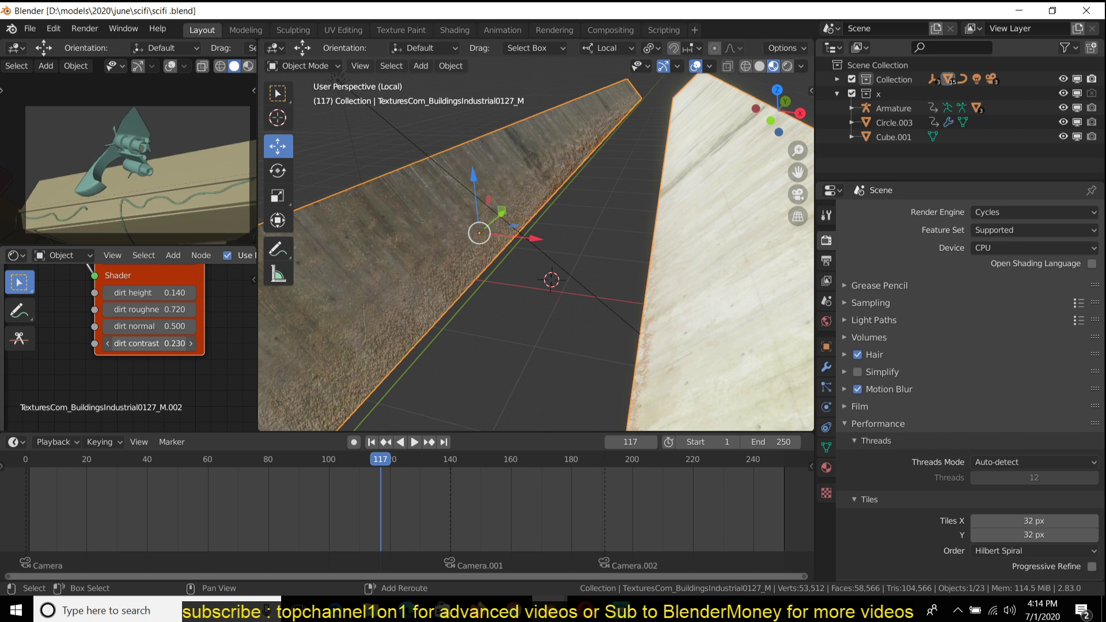
drag(153, 344, 129, 344)
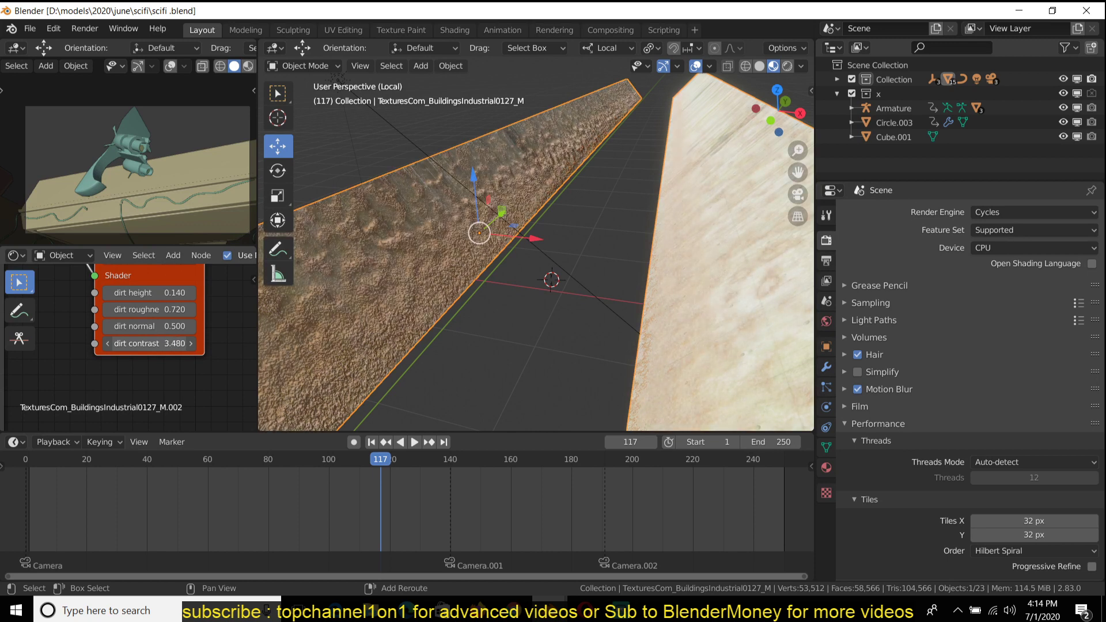
drag(149, 343, 93, 344)
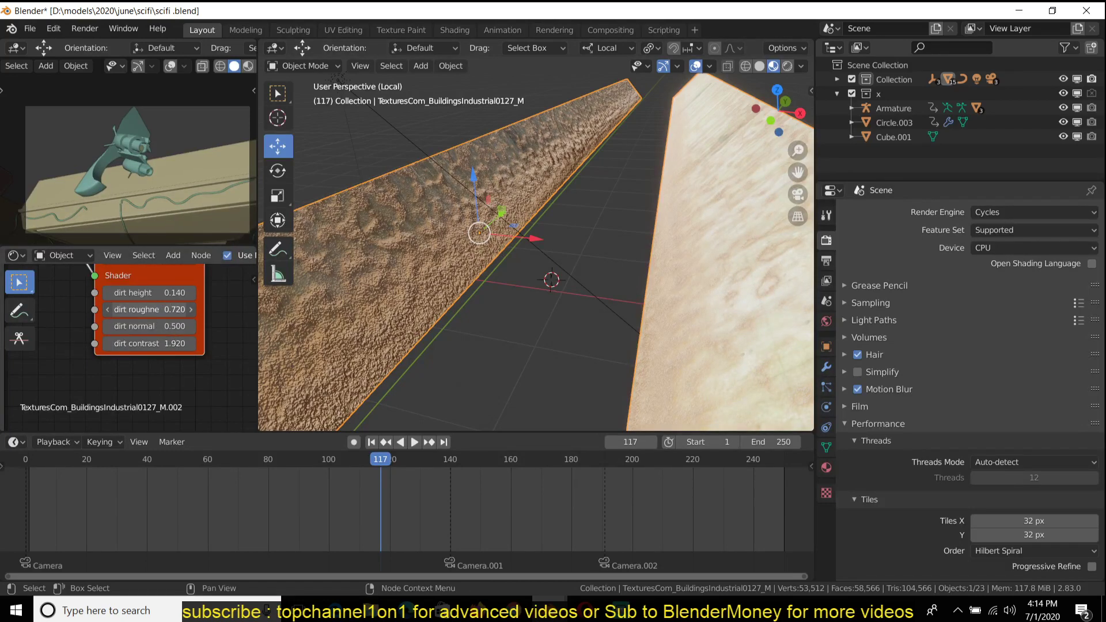
- Set the dirt roughness to 0.100, save the file, and inspect the dirt on the walls up close
drag(149, 310, 172, 309)
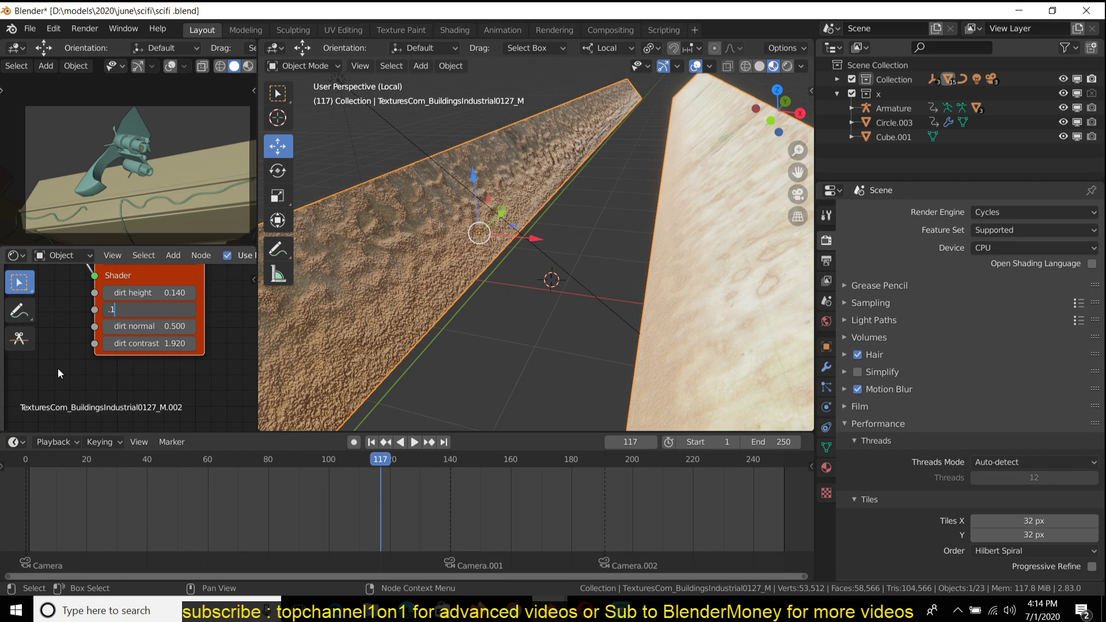
key(Return)
middle_drag(485, 310, 282, 320)
key(ctrl+s)
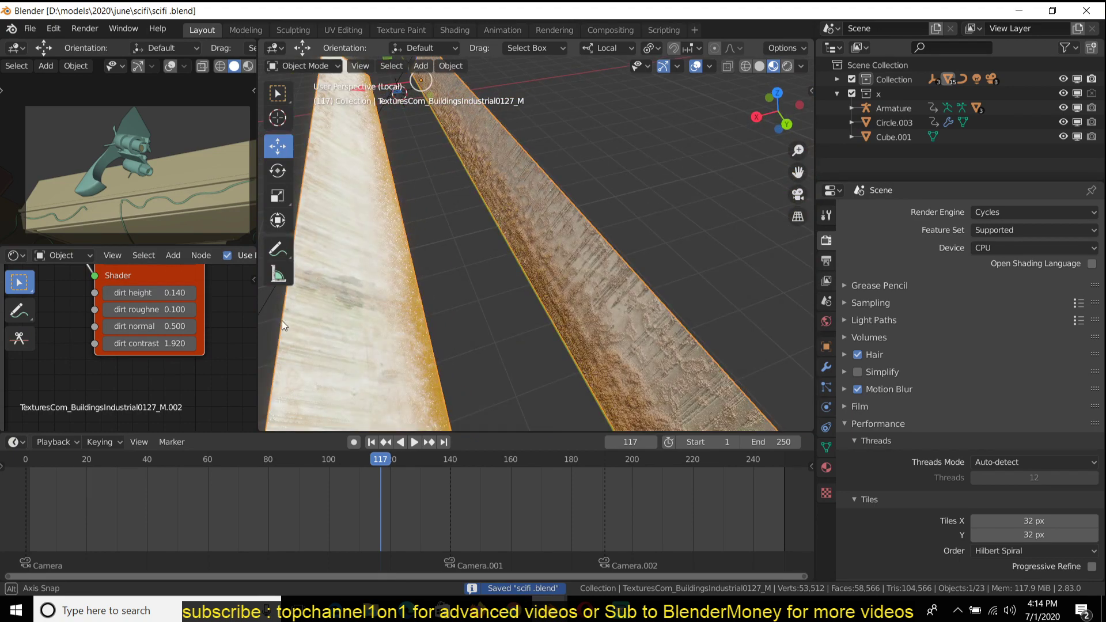
scroll(283, 314, up, 2)
scroll(285, 306, up, 1)
scroll(285, 299, down, 4)
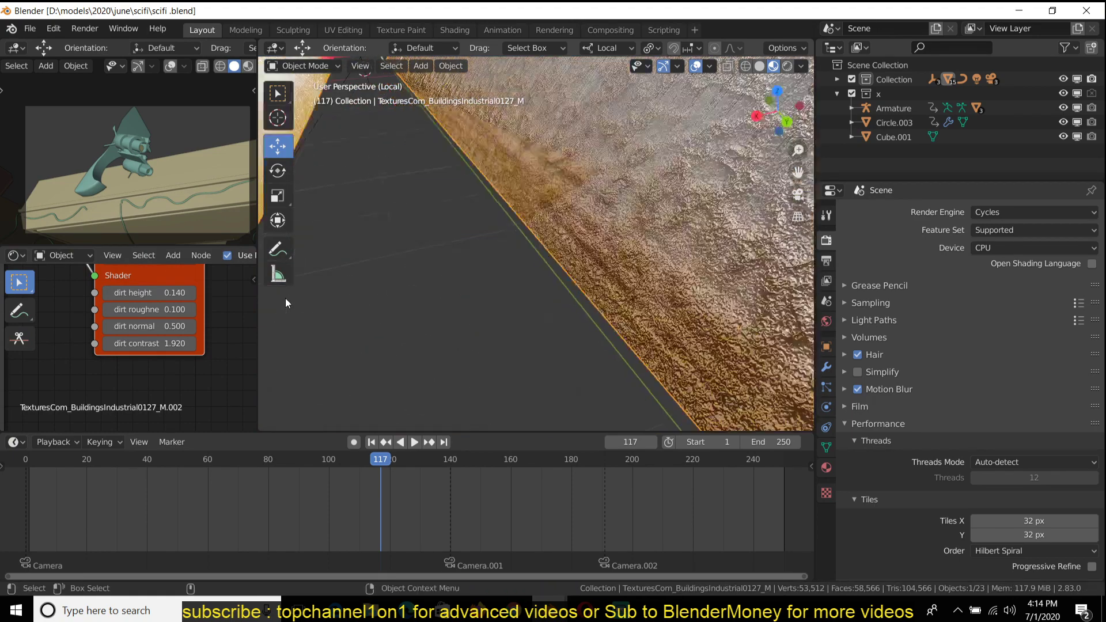
scroll(280, 299, up, 1)
scroll(280, 300, up, 2)
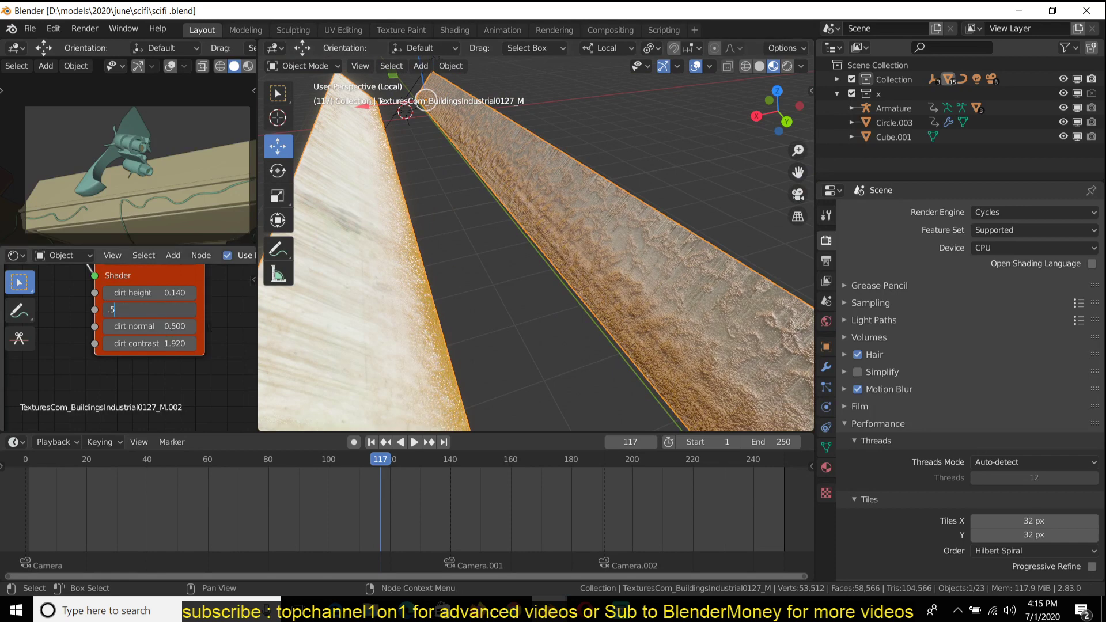
- Set the dirt roughness to 0.500 and save the sci-fi scene file
key(Return)
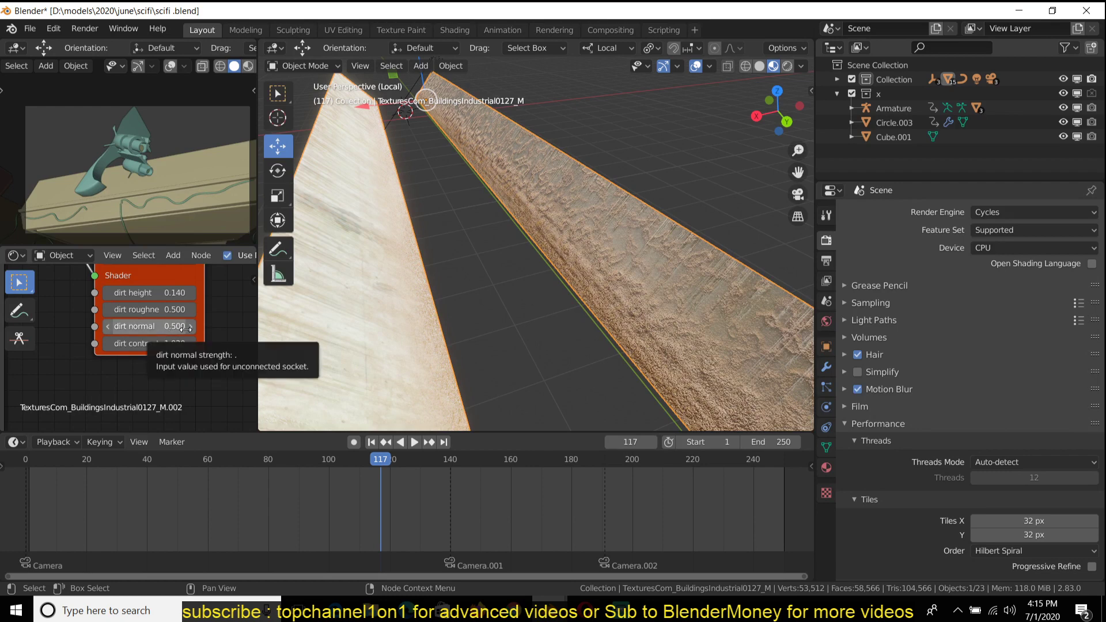
key(ctrl+s)
scroll(173, 346, down, 3)
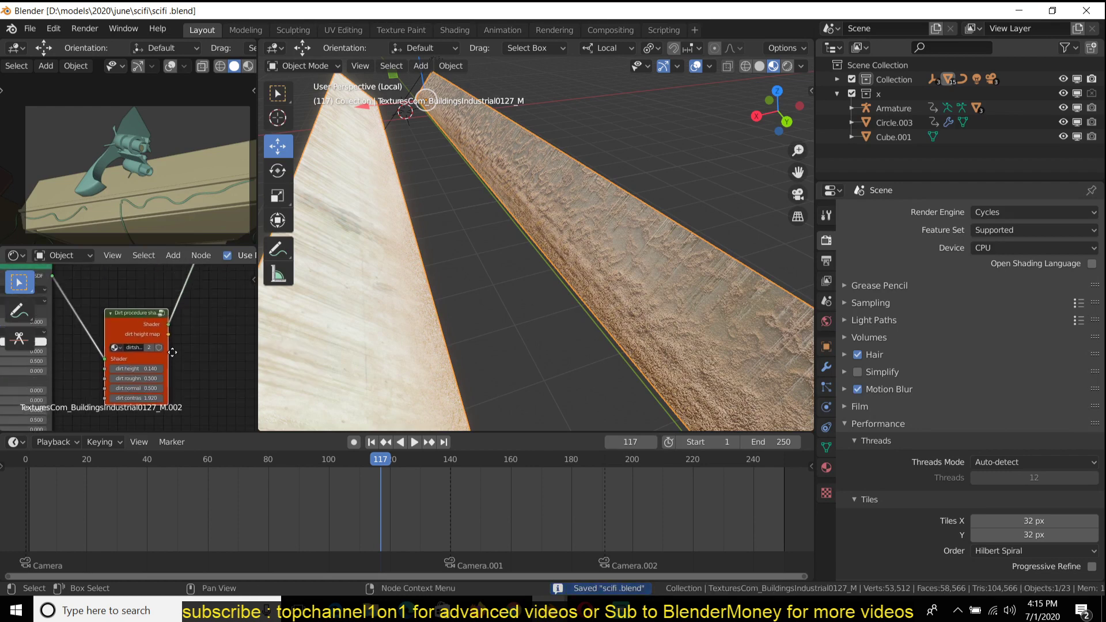
middle_drag(172, 352, 170, 359)
scroll(163, 332, down, 3)
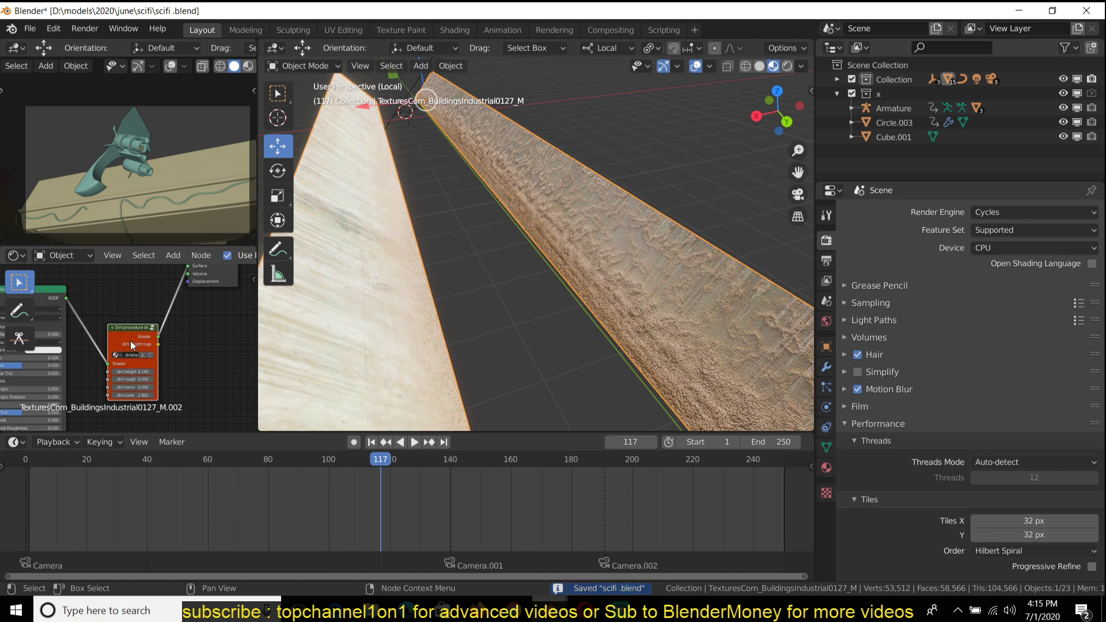
key(ctrl+s)
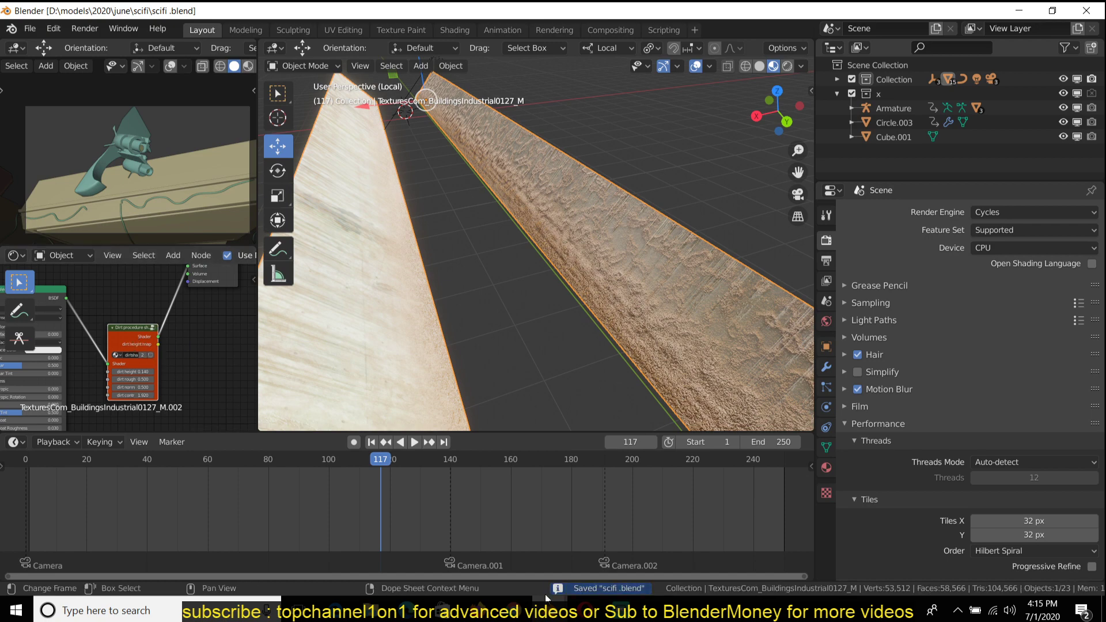
- Switch to the Blender window with dirt shader.blend and compare its dirt group node with the one in the sci-fi file
click(501, 558)
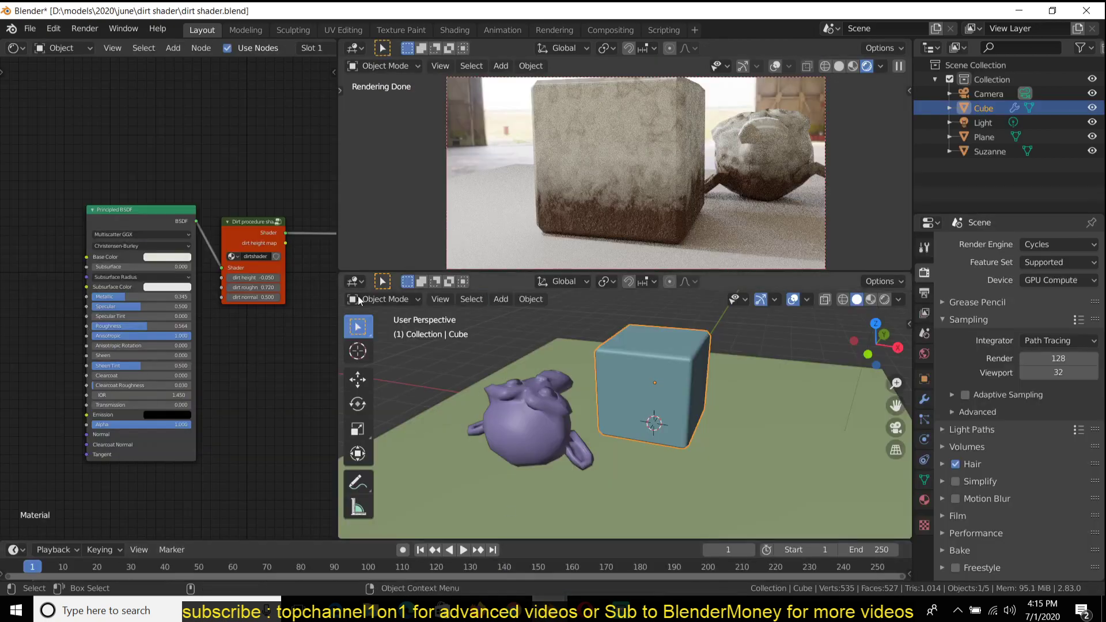
click(549, 605)
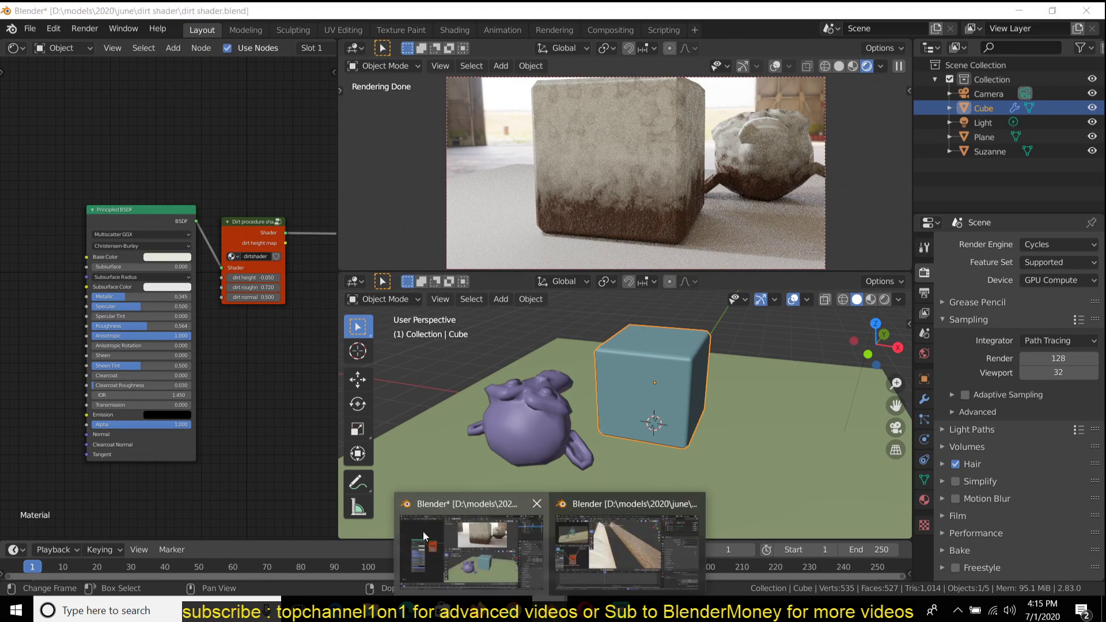
click(518, 546)
click(549, 605)
click(608, 579)
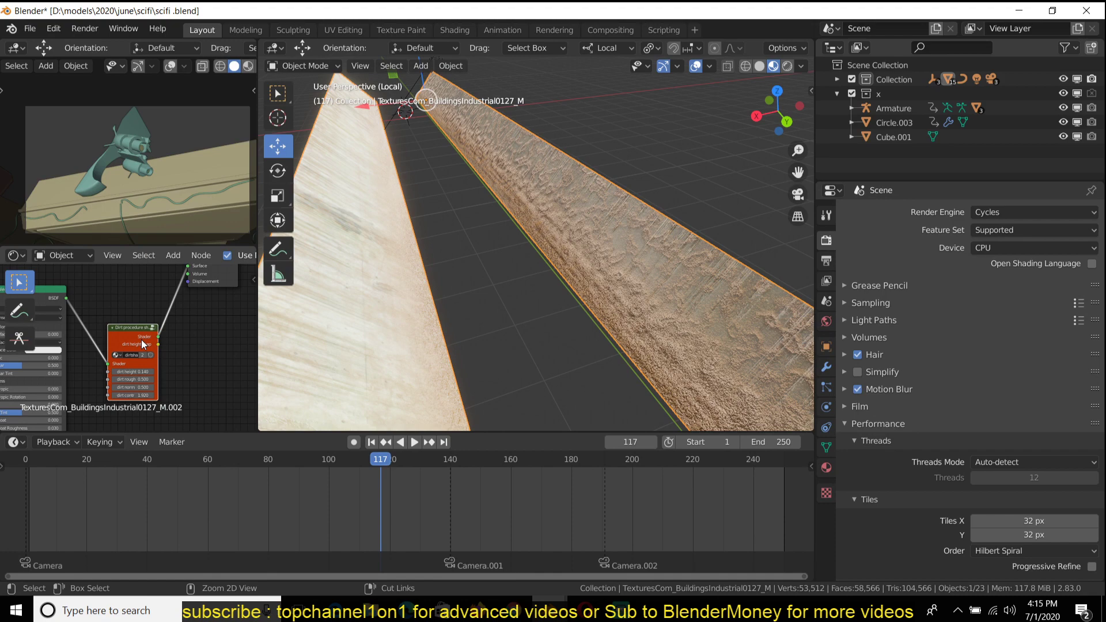
click(496, 555)
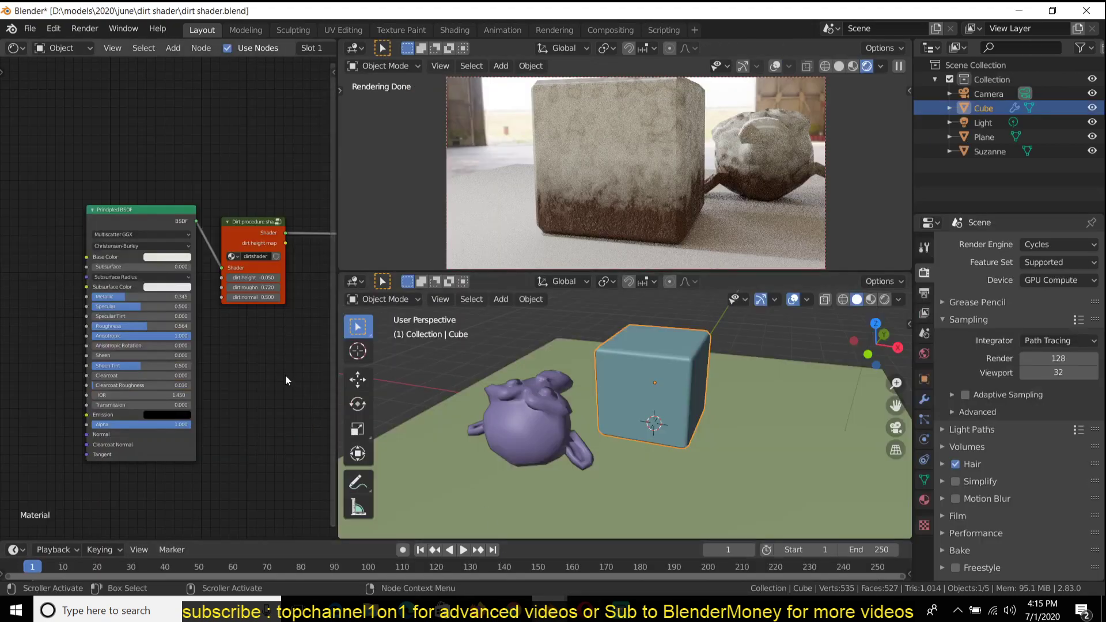
- Duplicate the dirt group node above the original and delete the copy
drag(261, 216, 250, 164)
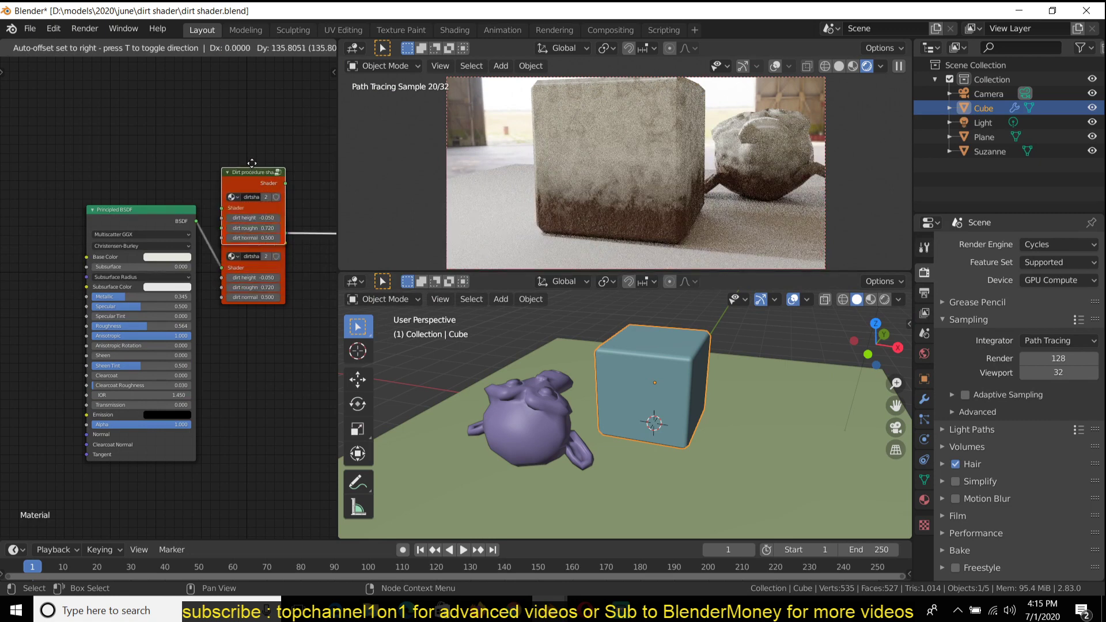
click(251, 163)
key(x)
scroll(264, 254, up, 3)
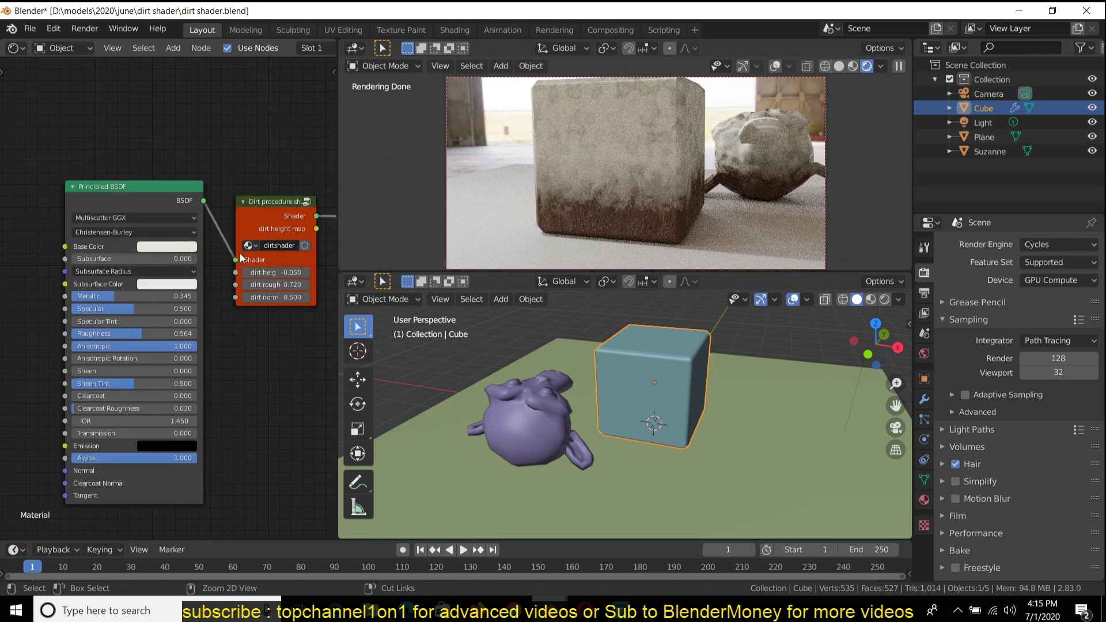
- Move the Principled BSDF farther away from the dirt group node and save dirt shader.blend
key(ctrl+s)
drag(132, 205, 57, 213)
click(242, 248)
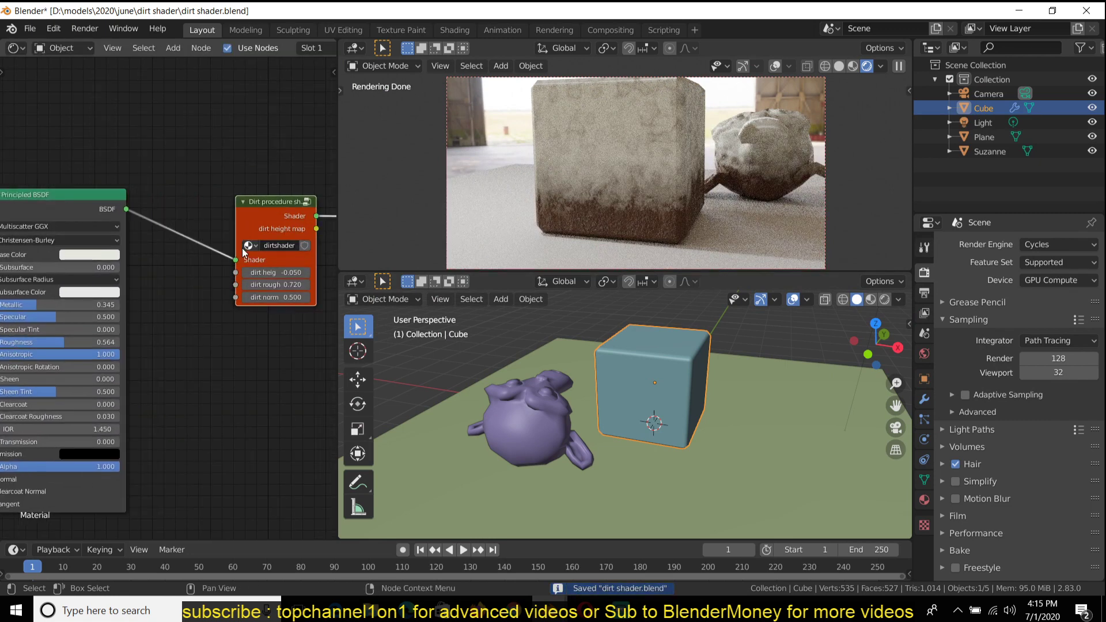
key(ctrl+s)
key(Tab)
key(Tab)
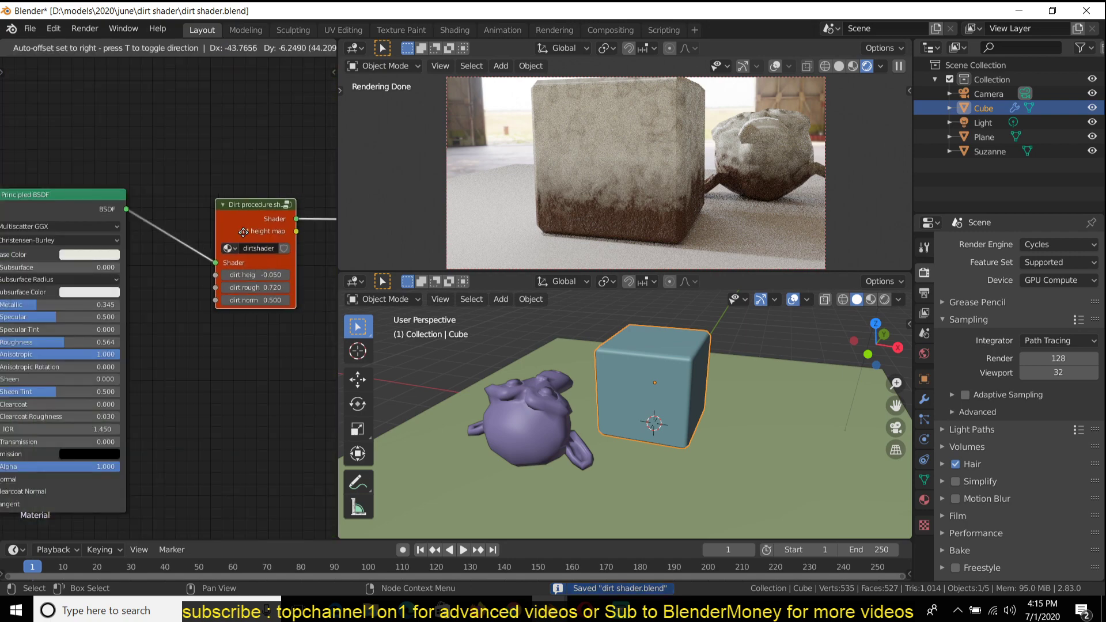
- Enter the dirt group and examine its network from the Mix Shader back to the Group Input, saving the file along the way
key(Tab)
scroll(275, 307, down, 4)
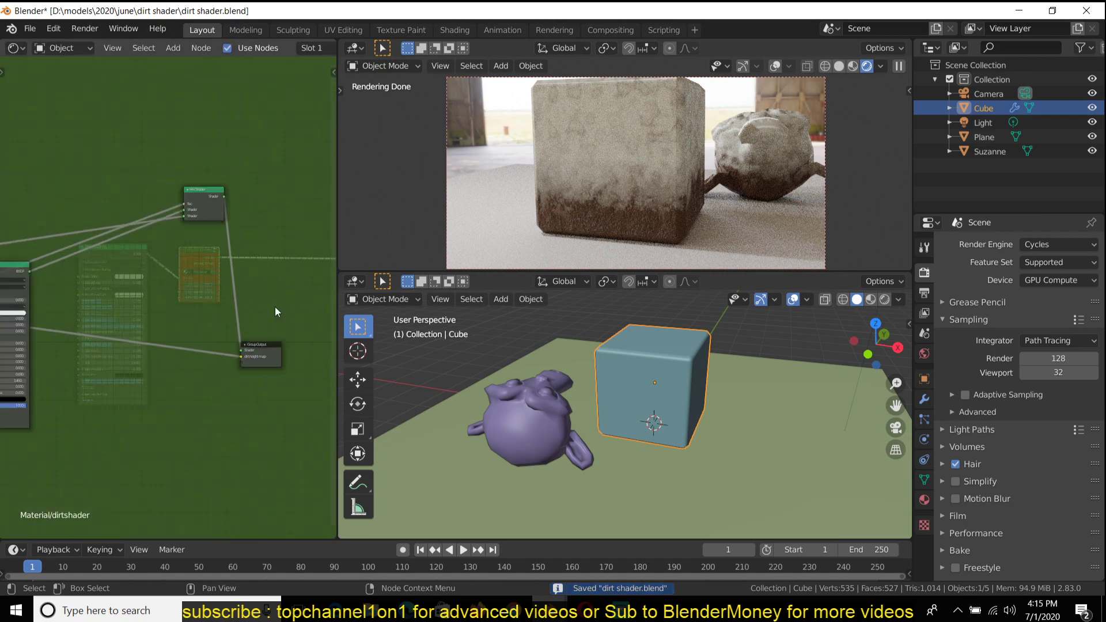
middle_drag(149, 309, 313, 314)
scroll(313, 313, down, 4)
middle_drag(37, 322, 227, 335)
scroll(228, 335, up, 2)
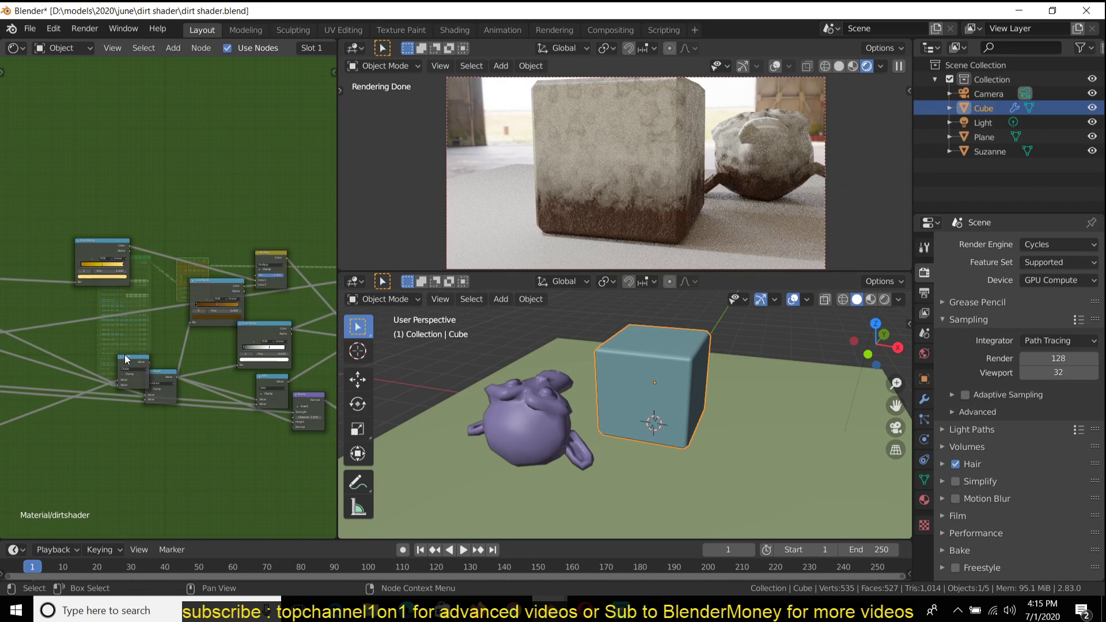
middle_drag(125, 356, 268, 313)
key(ctrl+s)
scroll(114, 414, up, 4)
middle_drag(146, 415, 351, 450)
middle_drag(115, 307, 149, 254)
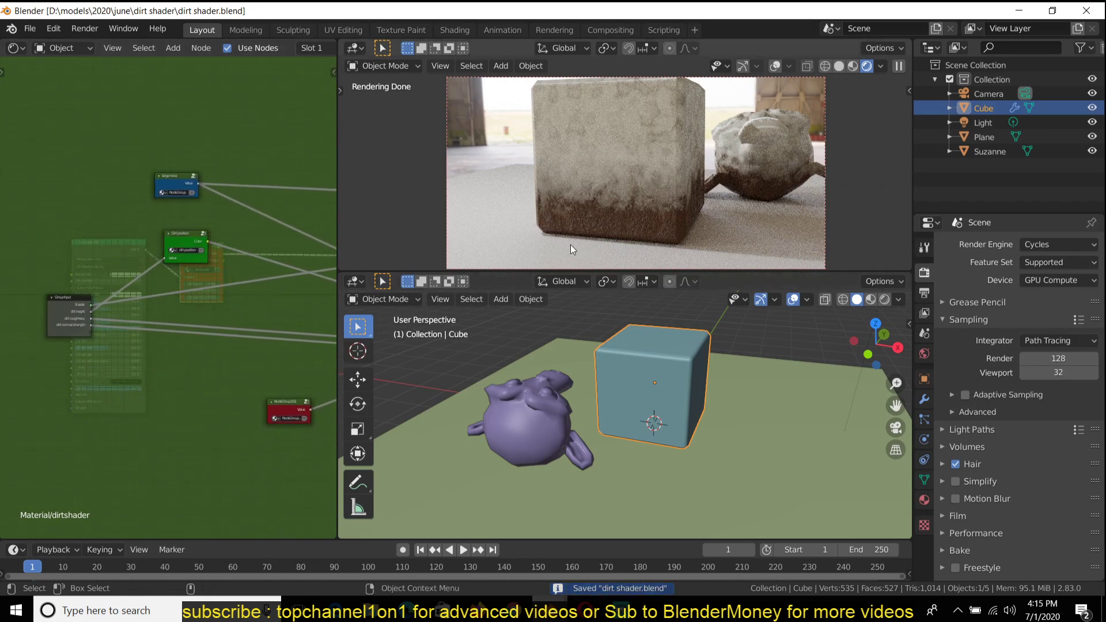
scroll(628, 354, up, 1)
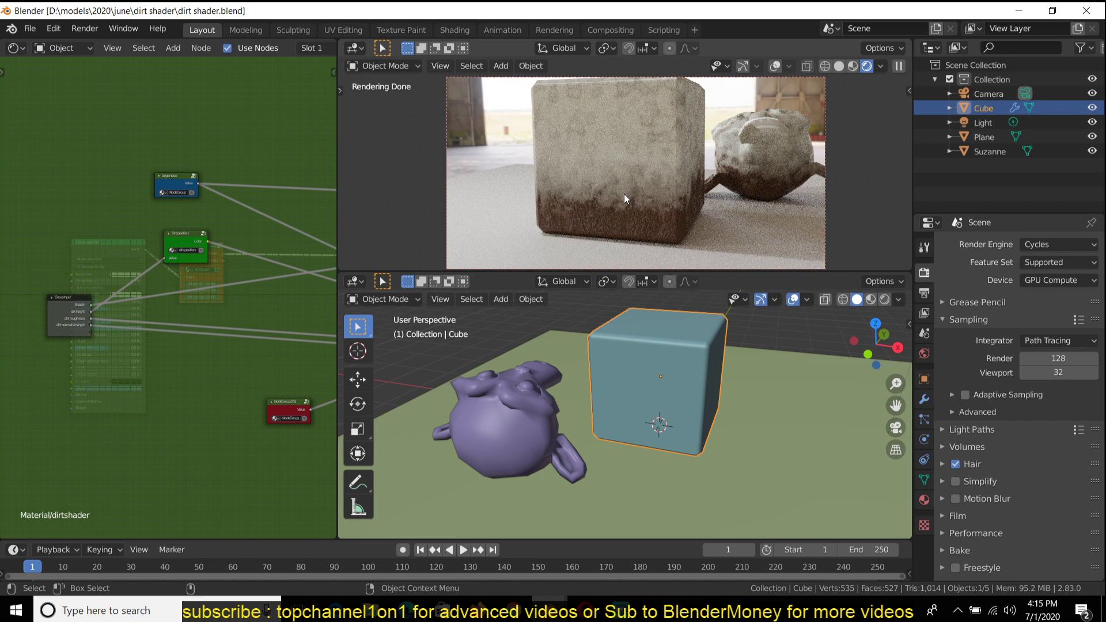
scroll(212, 285, up, 3)
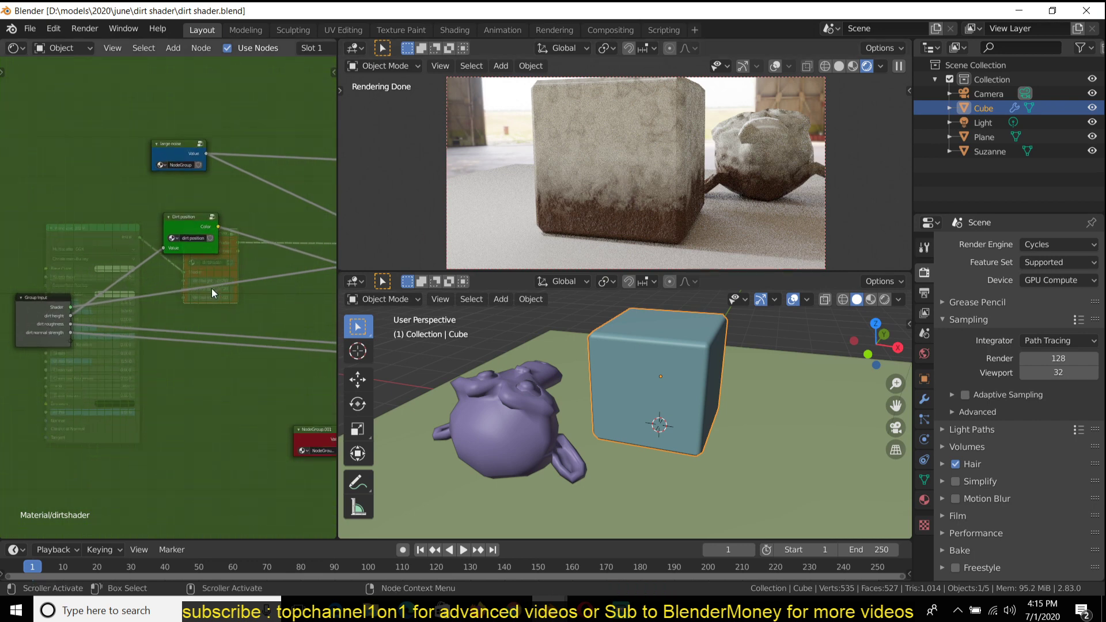
- Enter the Dirt position group, adjust the layout of its input nodes, and save dirt shader.blend
middle_drag(213, 284, 198, 368)
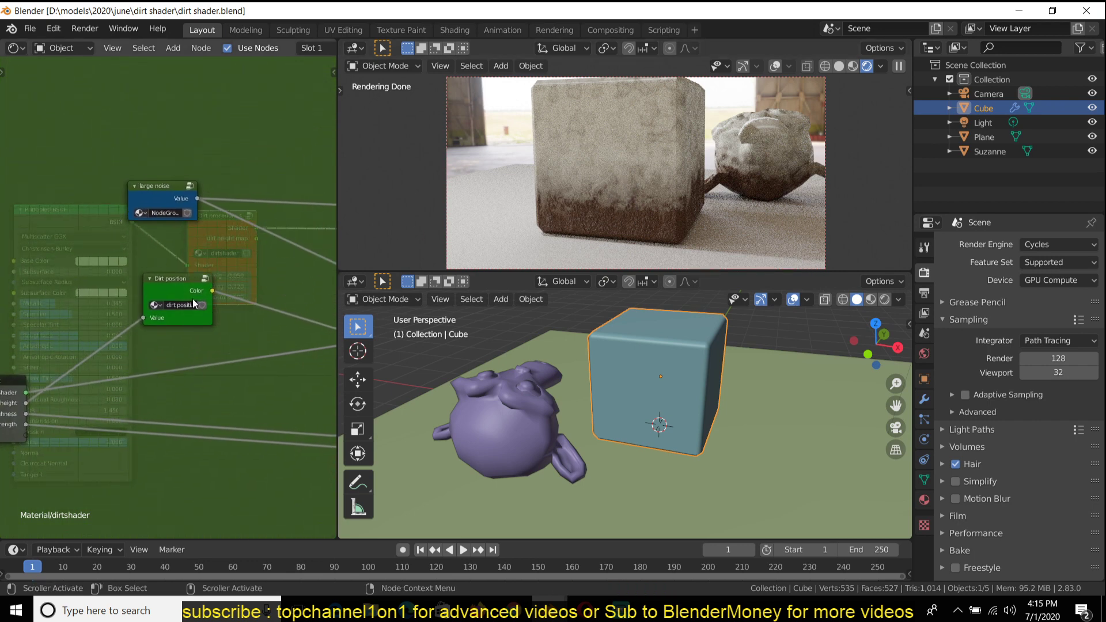
middle_drag(194, 304, 188, 345)
click(213, 223)
key(Tab)
drag(161, 311, 120, 391)
middle_drag(327, 322, 225, 303)
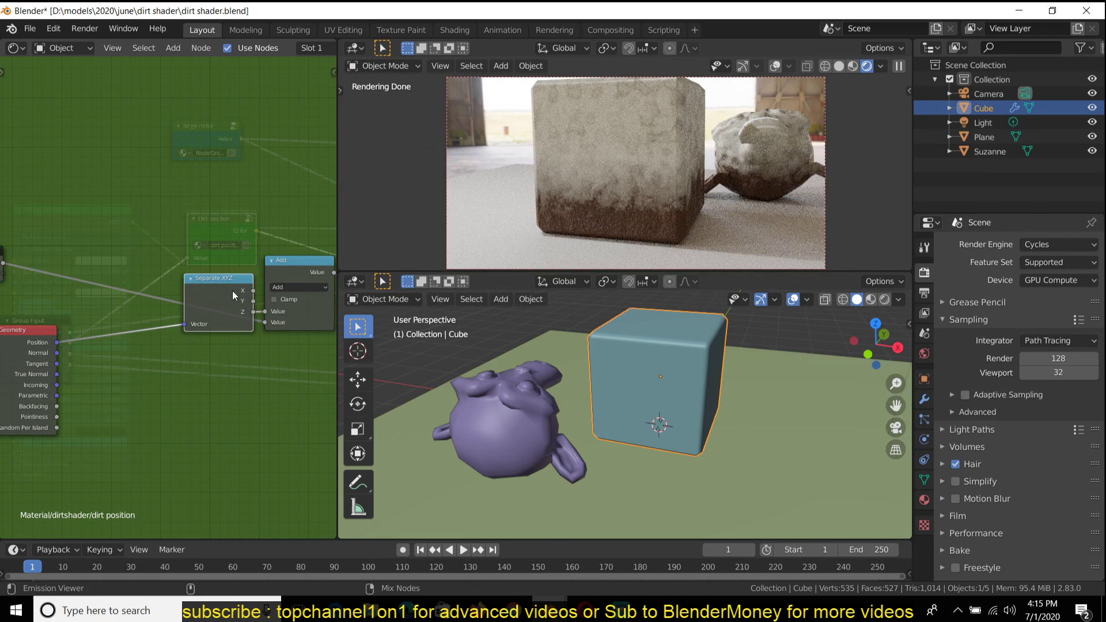
scroll(261, 332, down, 3)
key(ctrl+s)
middle_drag(276, 345, 140, 366)
scroll(146, 286, down, 4)
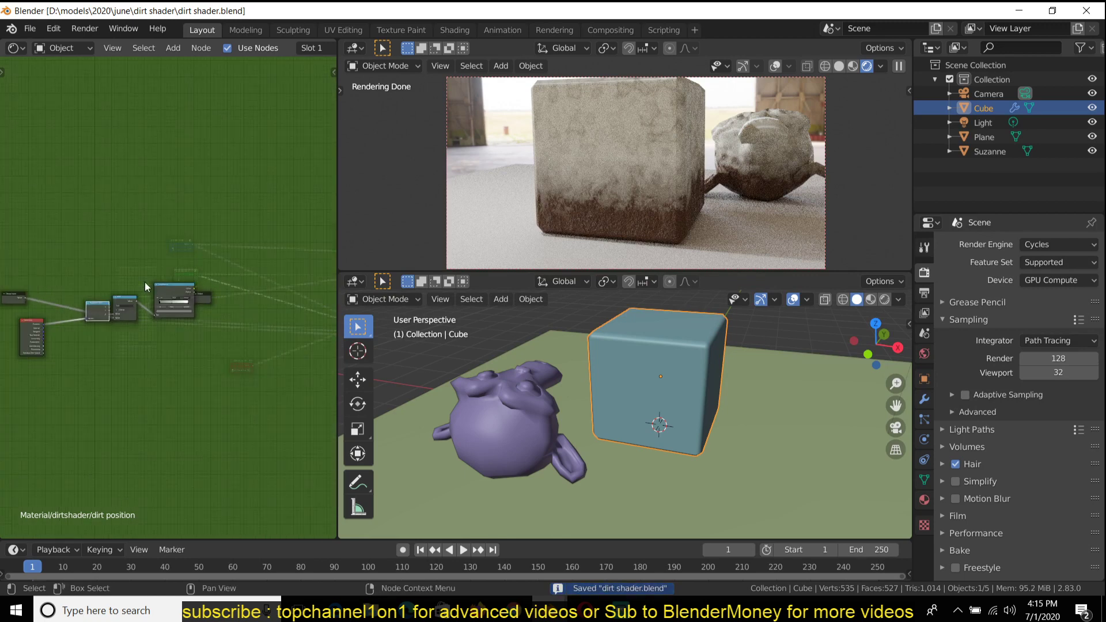
- Move the ColorRamp node slightly higher, review the Separate XYZ and Add nodes feeding it, and return to the dirtshader group
scroll(146, 286, up, 7)
mouse_move(195, 281)
mouse_down()
mouse_move(154, 292)
mouse_move(199, 271)
mouse_up()
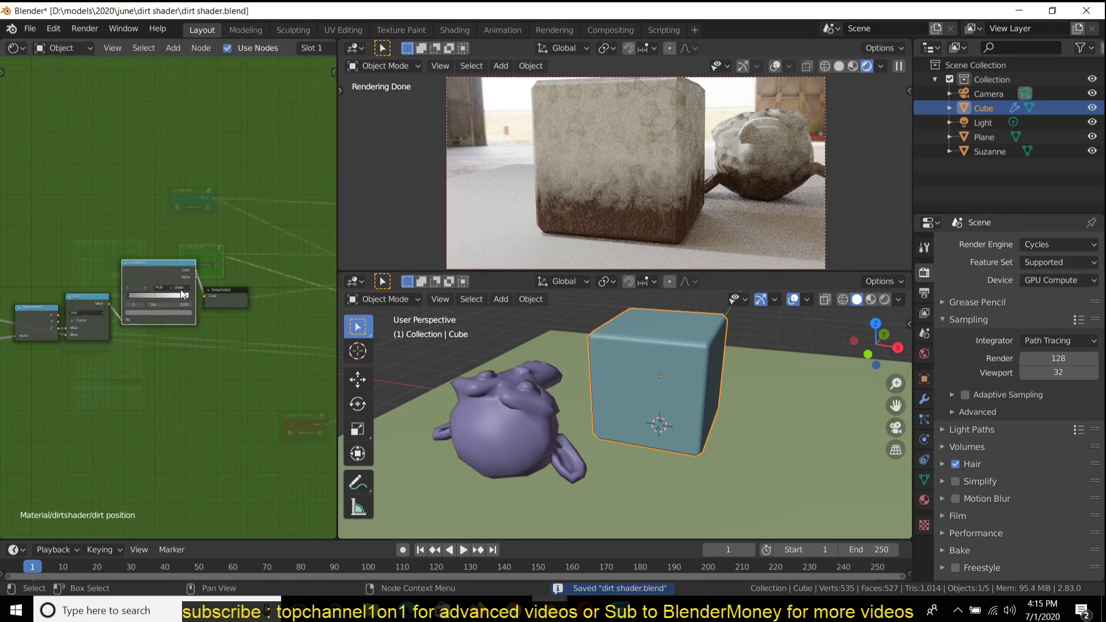
key(Tab)
key(Tab)
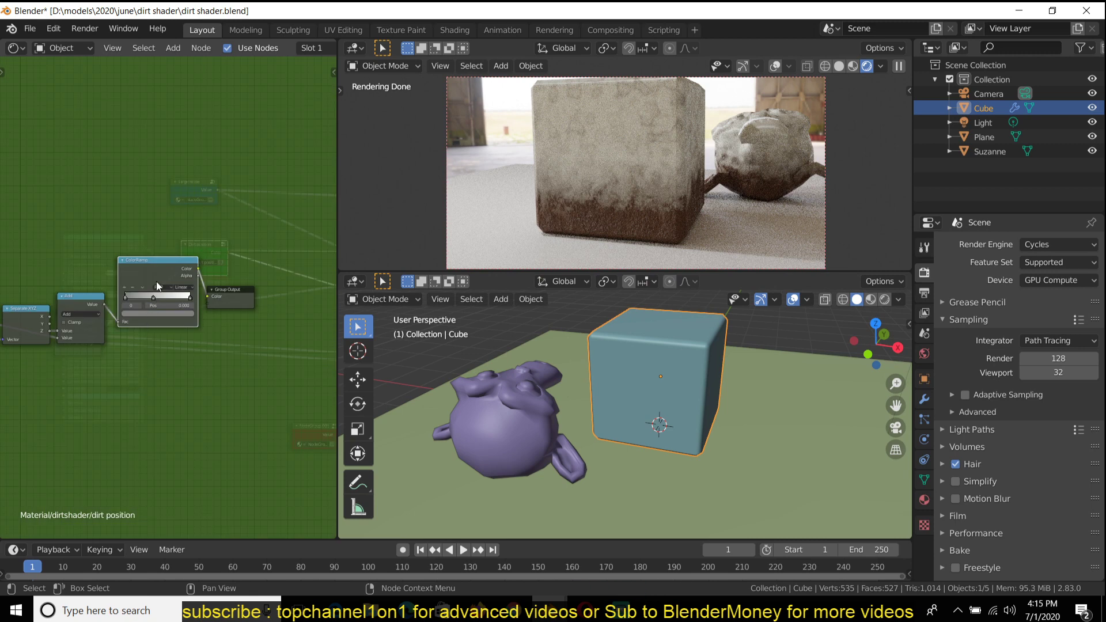
middle_drag(154, 299, 280, 278)
scroll(224, 277, up, 4)
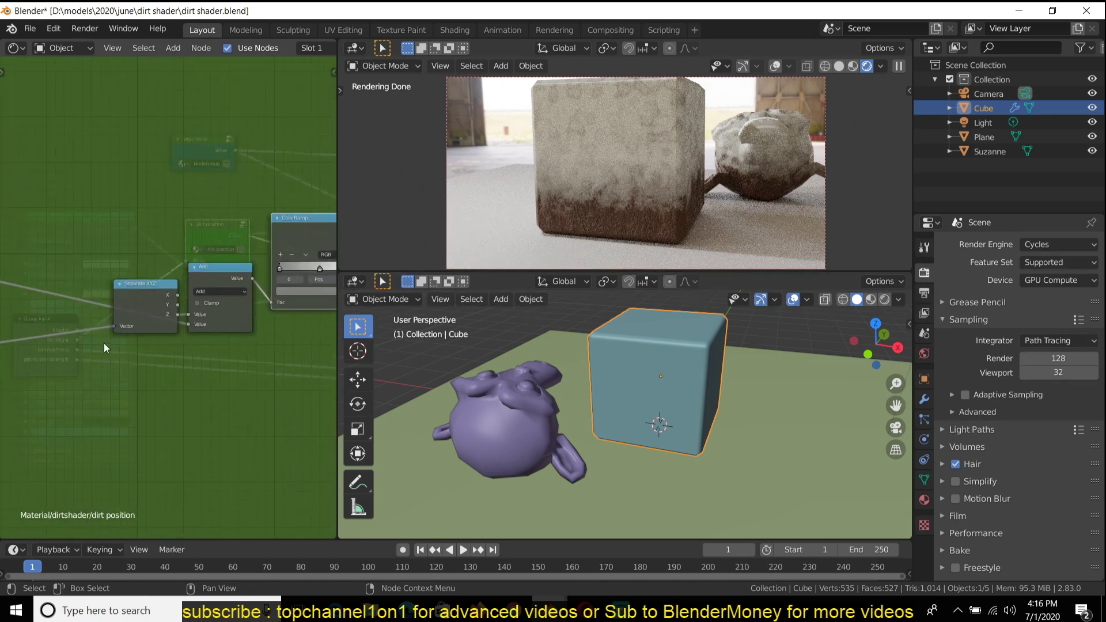
middle_drag(104, 348, 145, 347)
scroll(267, 390, up, 3)
middle_drag(329, 343, 218, 366)
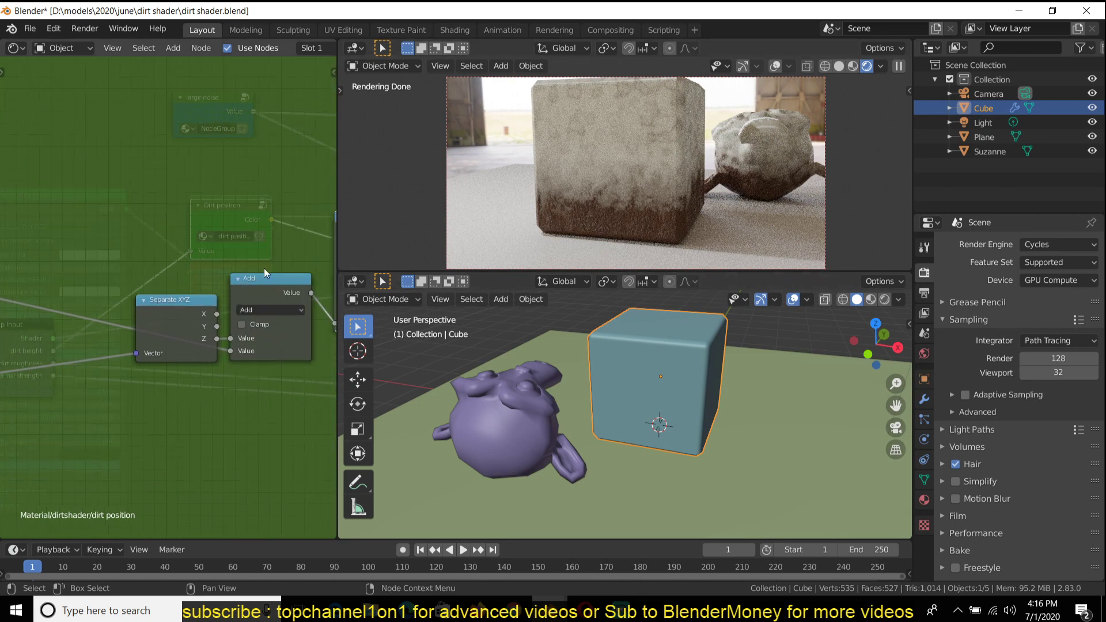
key(Tab)
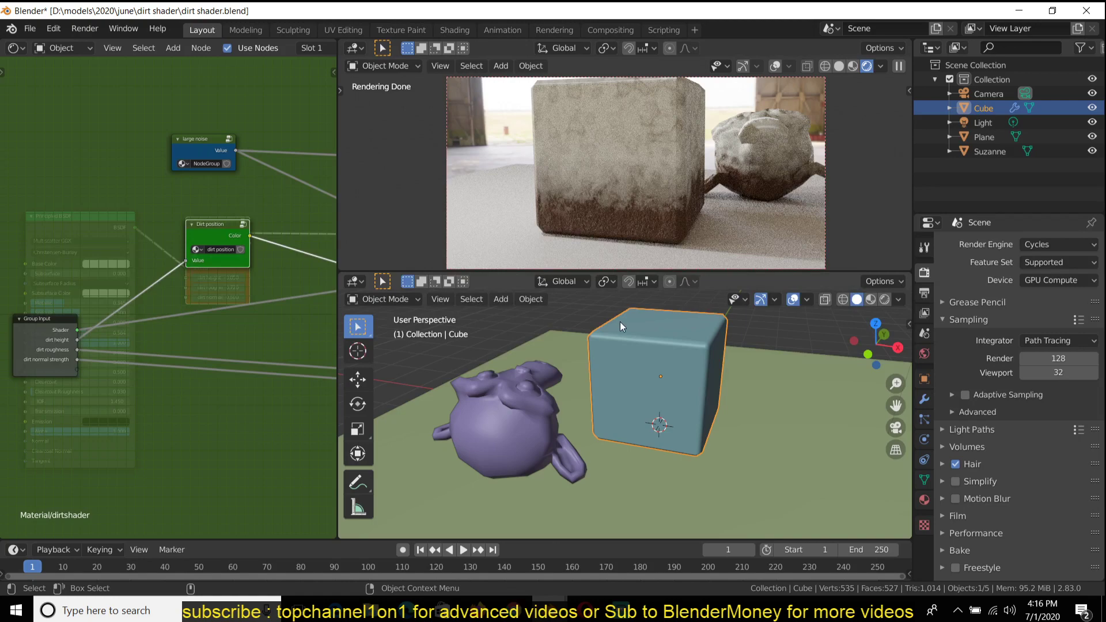
- Lift the cube off the plane and lower it in stages until its base sinks partly below the plane, checking the dirt
key(g)
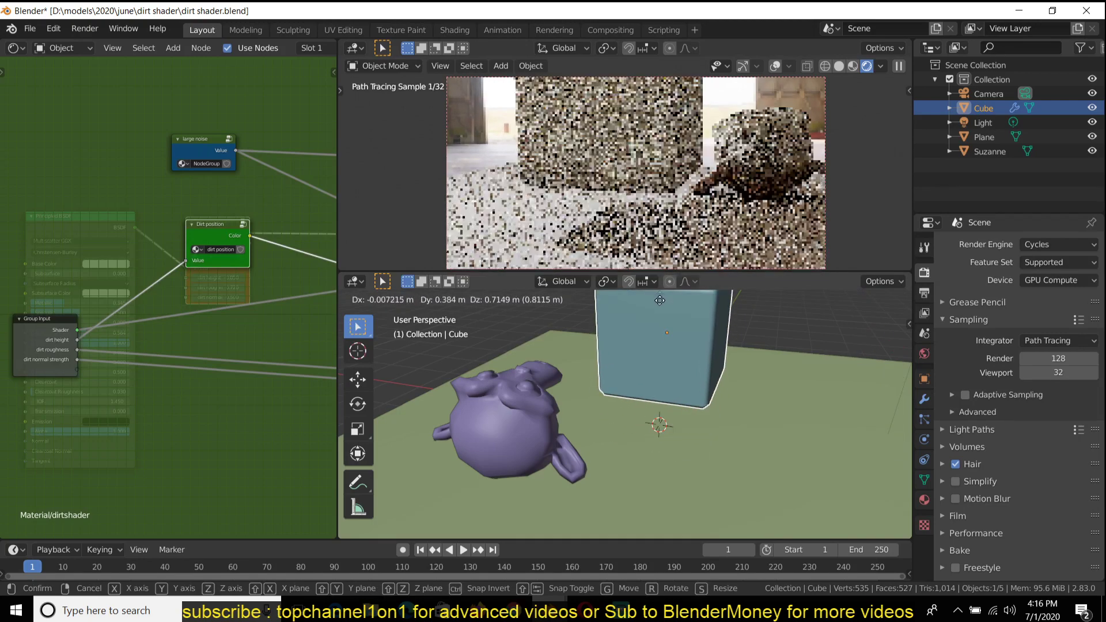
click(660, 295)
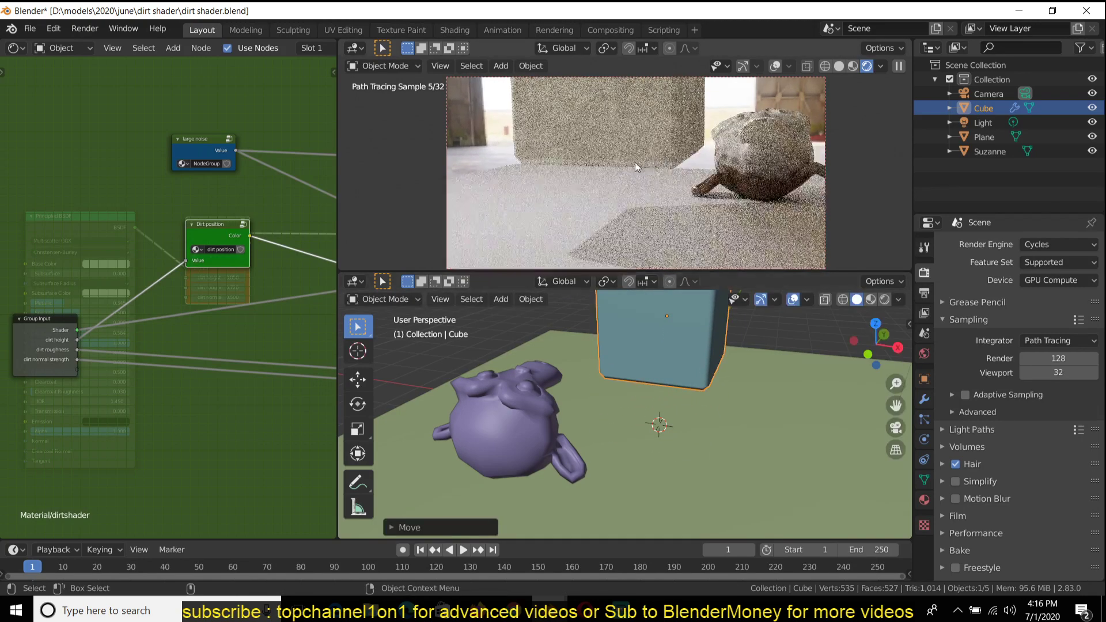
key(g)
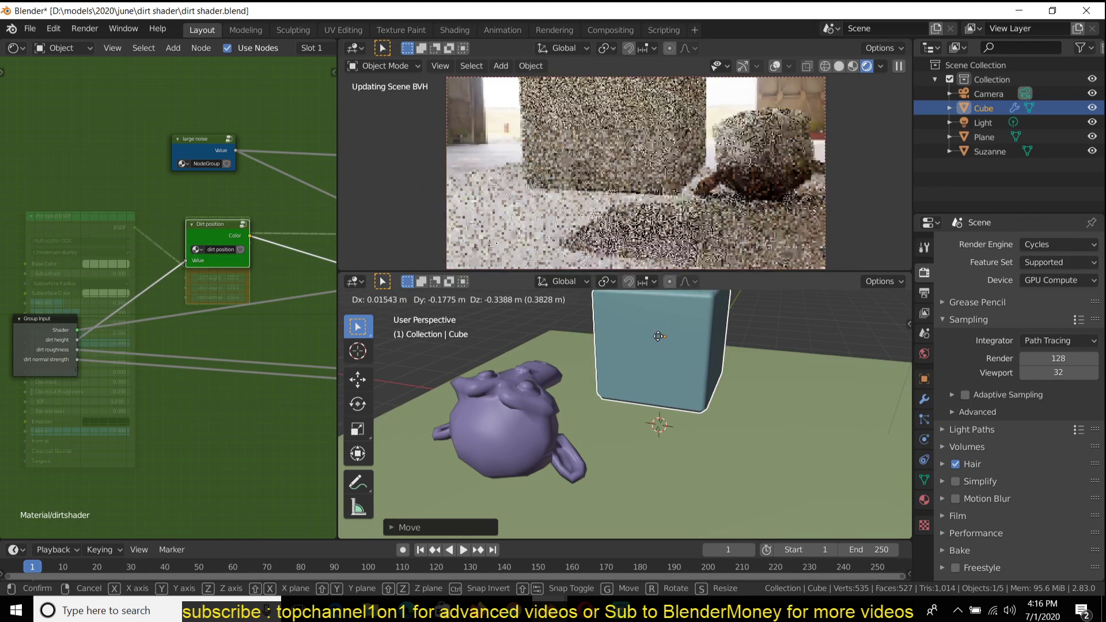
click(658, 336)
key(g)
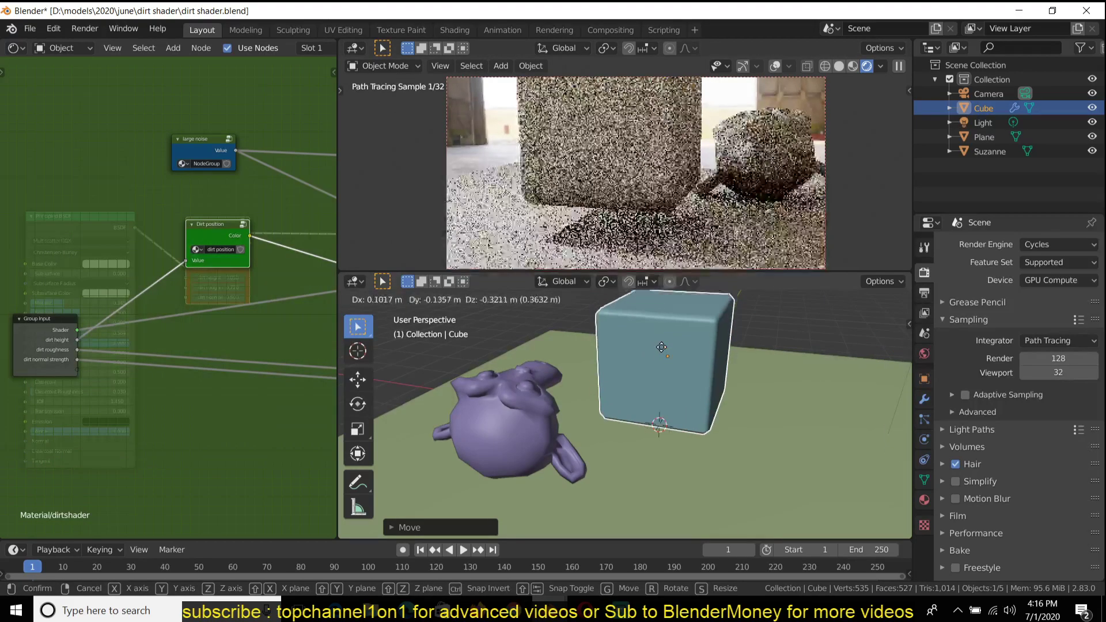
click(652, 225)
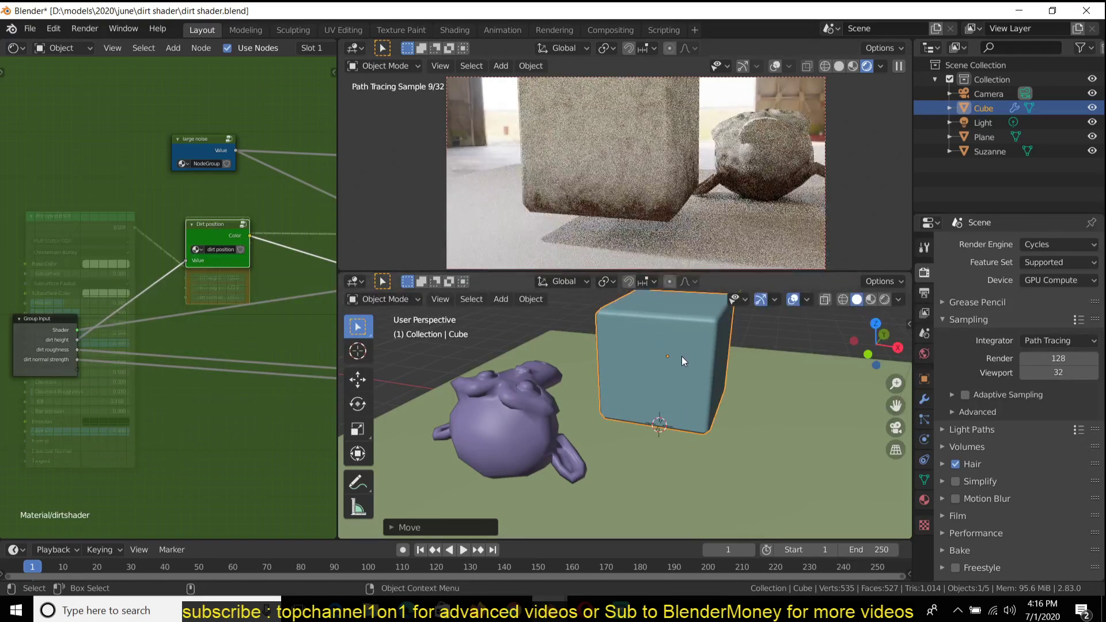
key(g)
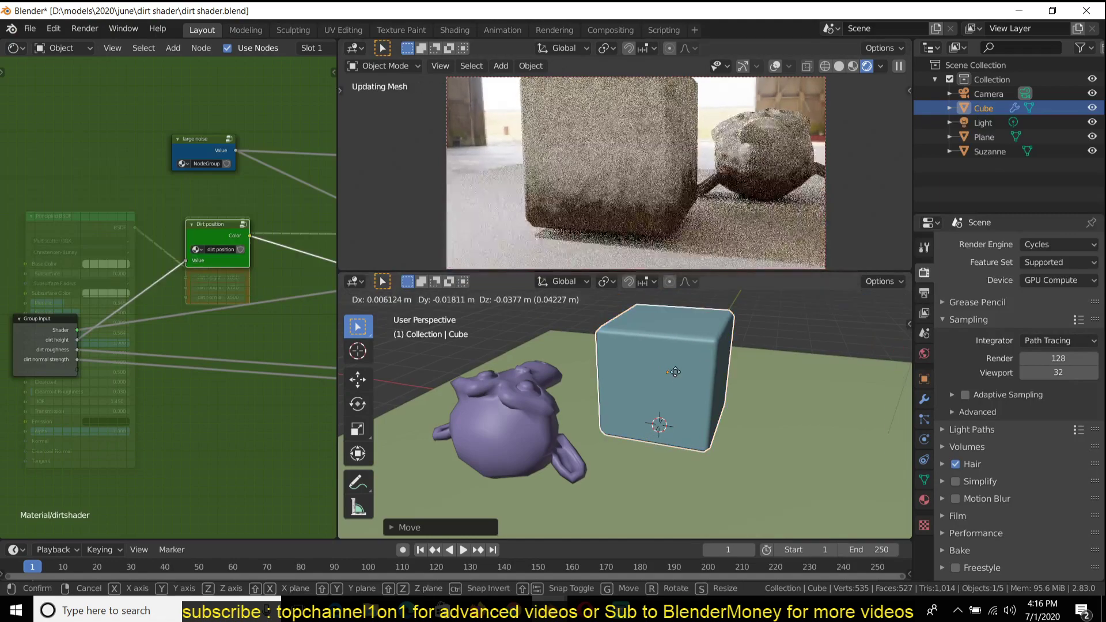
click(679, 378)
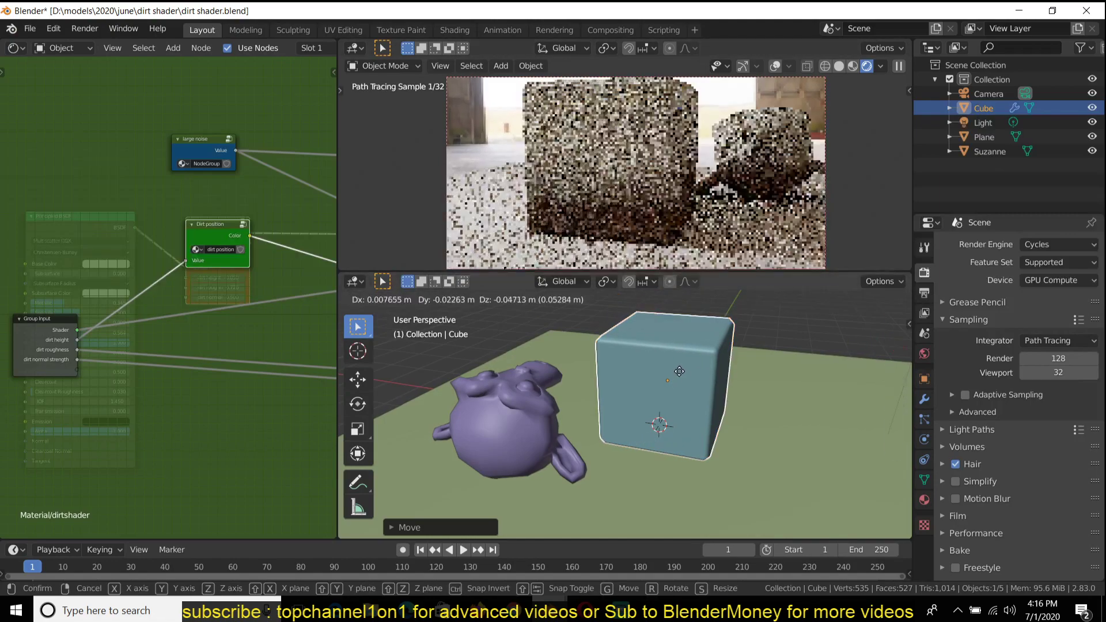
key(g)
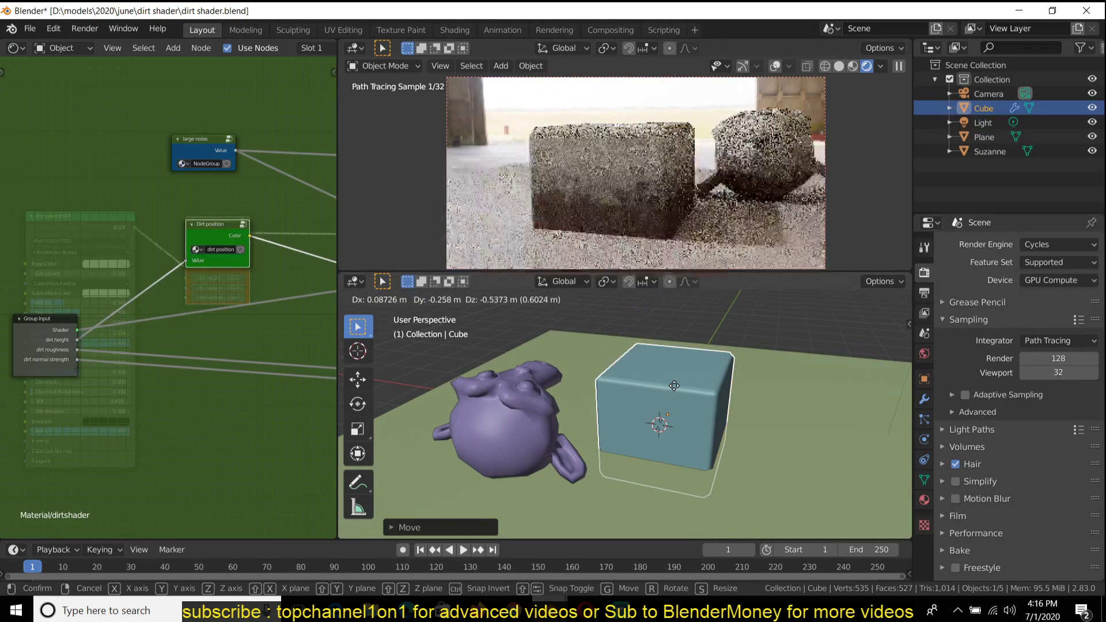
click(672, 387)
- Select Suzanne and rotate it freely with a trackball rotation so the head tips over beside the cube
scroll(715, 366, down, 3)
click(528, 420)
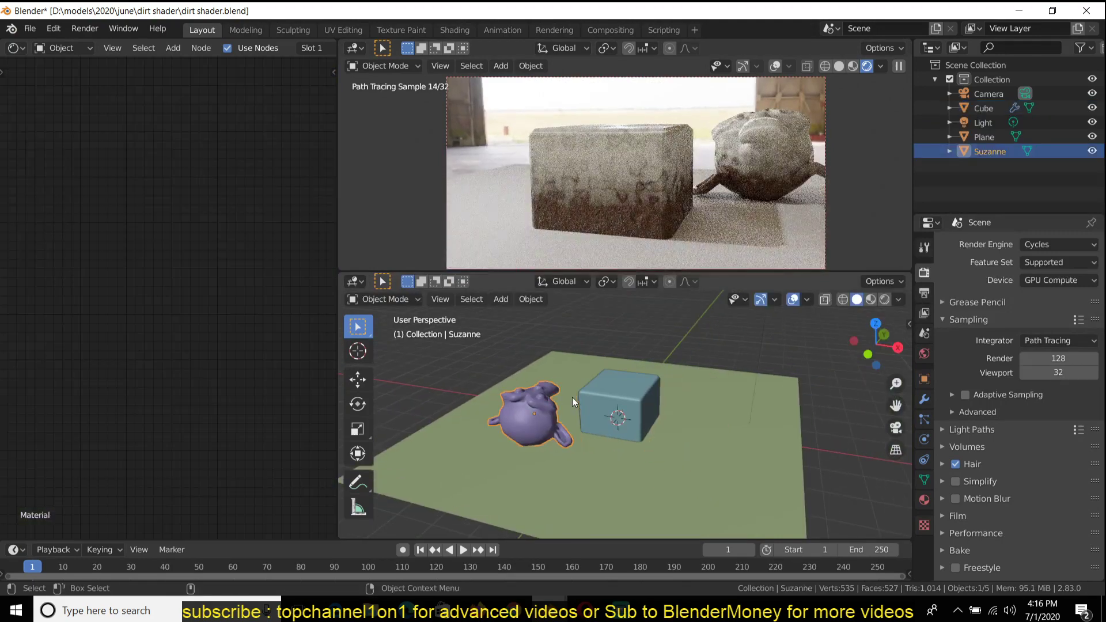
key(r)
key(r)
click(683, 415)
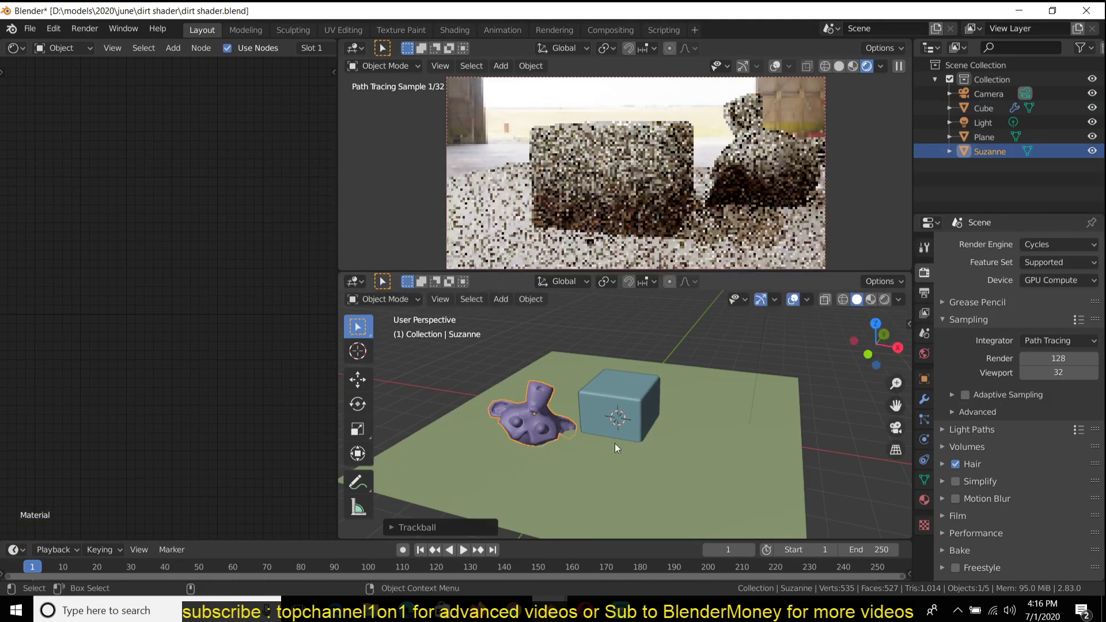
key(r)
key(r)
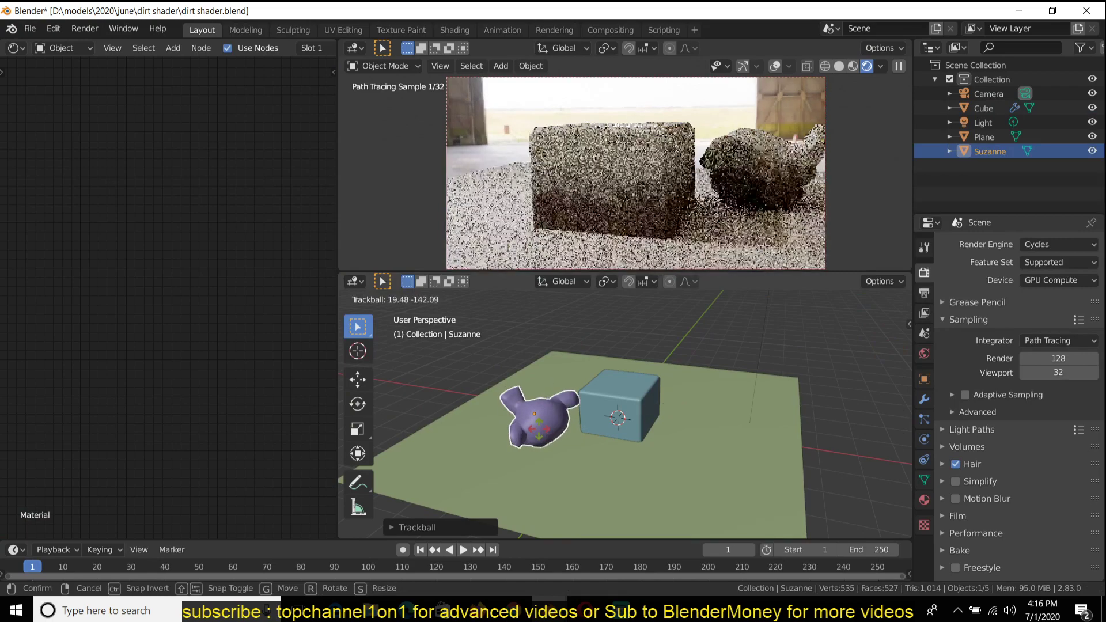
click(650, 161)
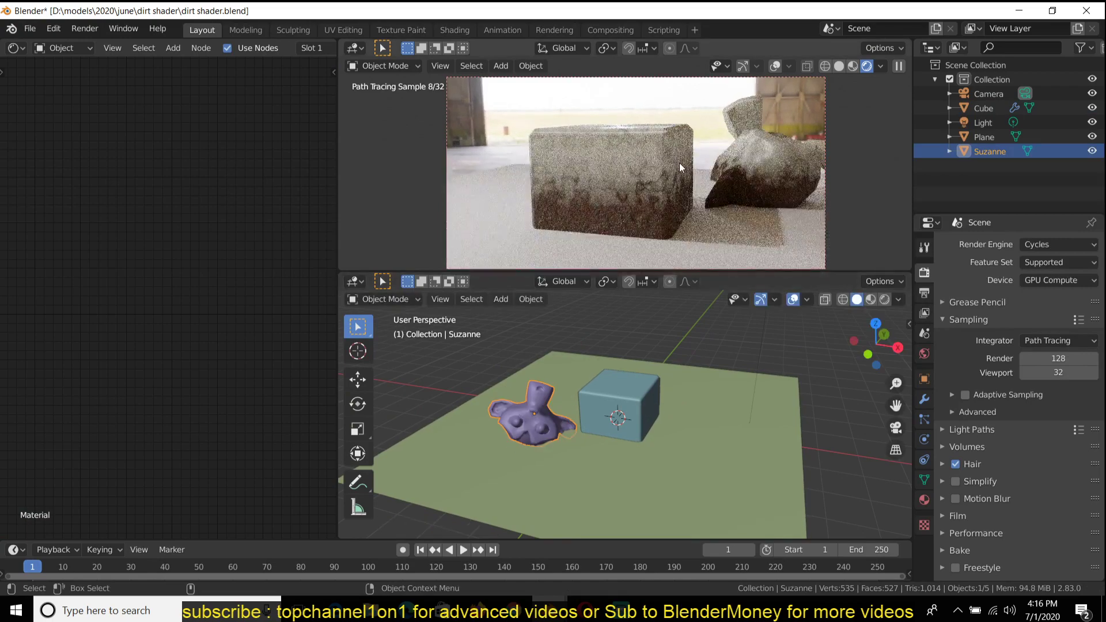
- View the rendered dirt from the opposite side and turn Suzanne further sideways with another trackball rotation
mouse_move(679, 167)
middle_down()
mouse_move(837, 150)
mouse_move(765, 152)
mouse_move(889, 153)
mouse_move(865, 158)
middle_up()
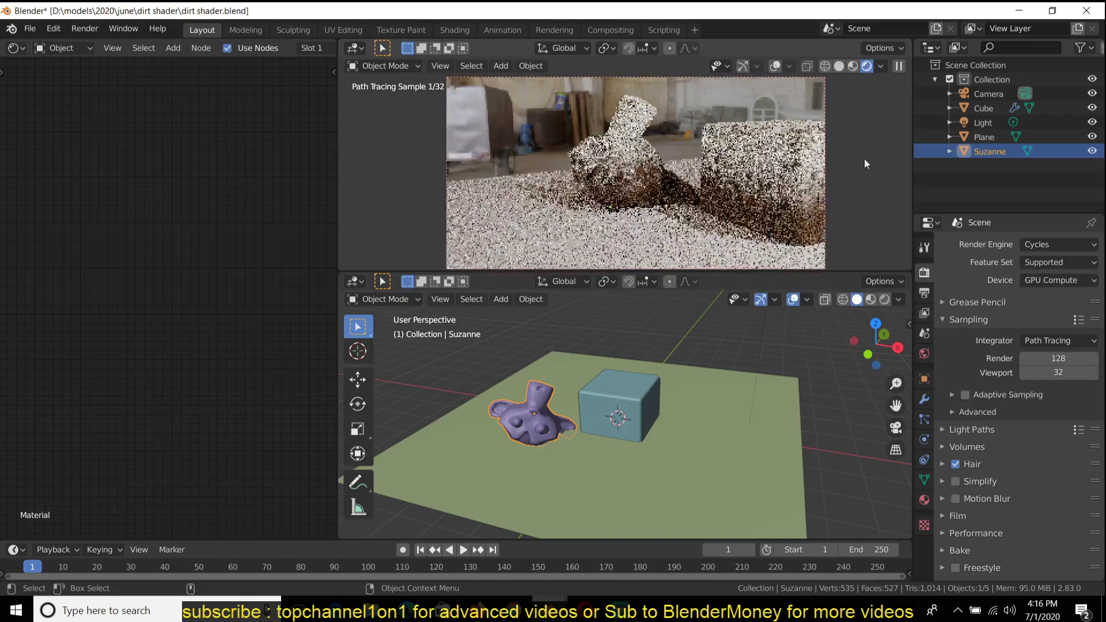
scroll(865, 163, up, 2)
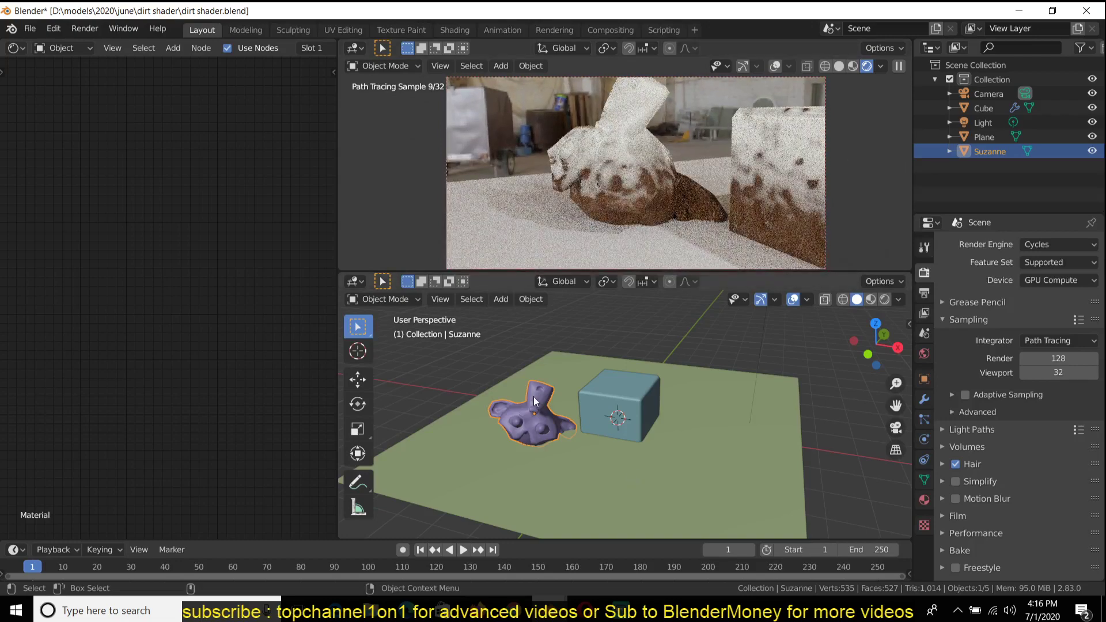
key(r)
key(r)
click(502, 369)
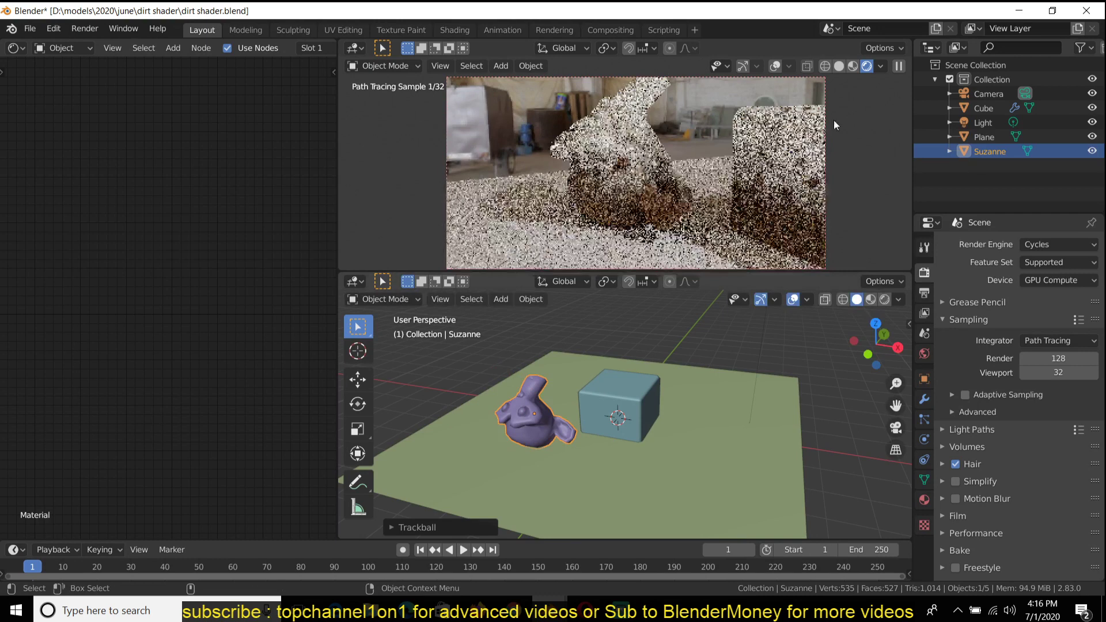
- Switch the rendered viewport to Material Preview shading and keep Suzanne selected to inspect its dirt
click(854, 66)
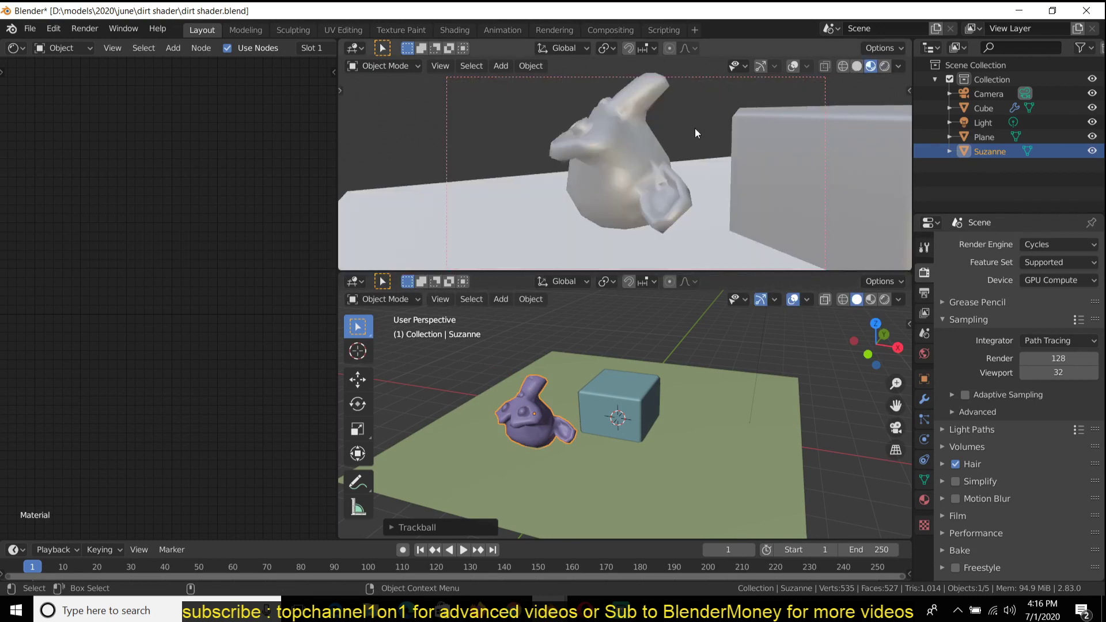
mouse_move(707, 159)
middle_down()
mouse_move(772, 159)
mouse_move(809, 133)
mouse_move(771, 173)
mouse_move(697, 173)
middle_up()
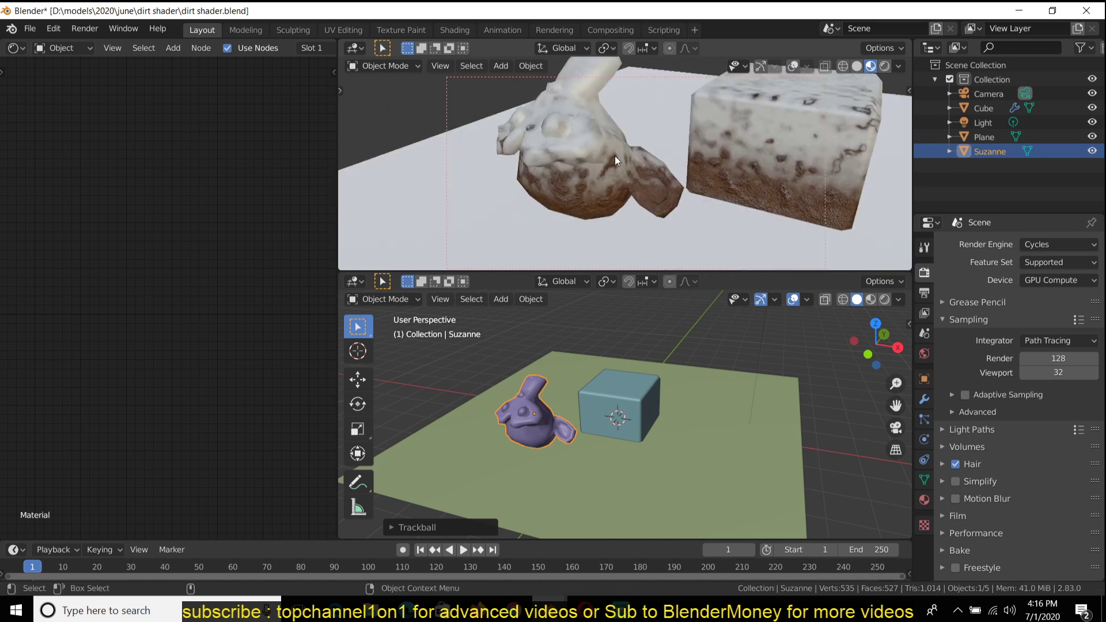
click(531, 368)
click(547, 147)
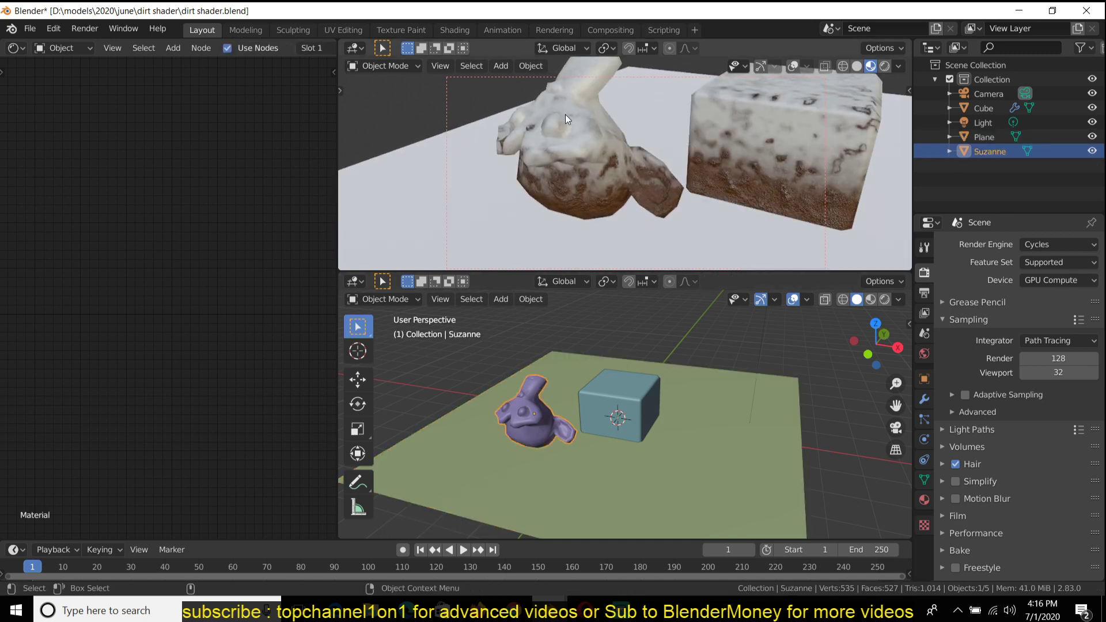
- Start adding multiple image textures beside the Principled BSDF in Suzanne's material
key(KP_Decimal)
middle_drag(136, 242, 337, 203)
scroll(133, 184, up, 2)
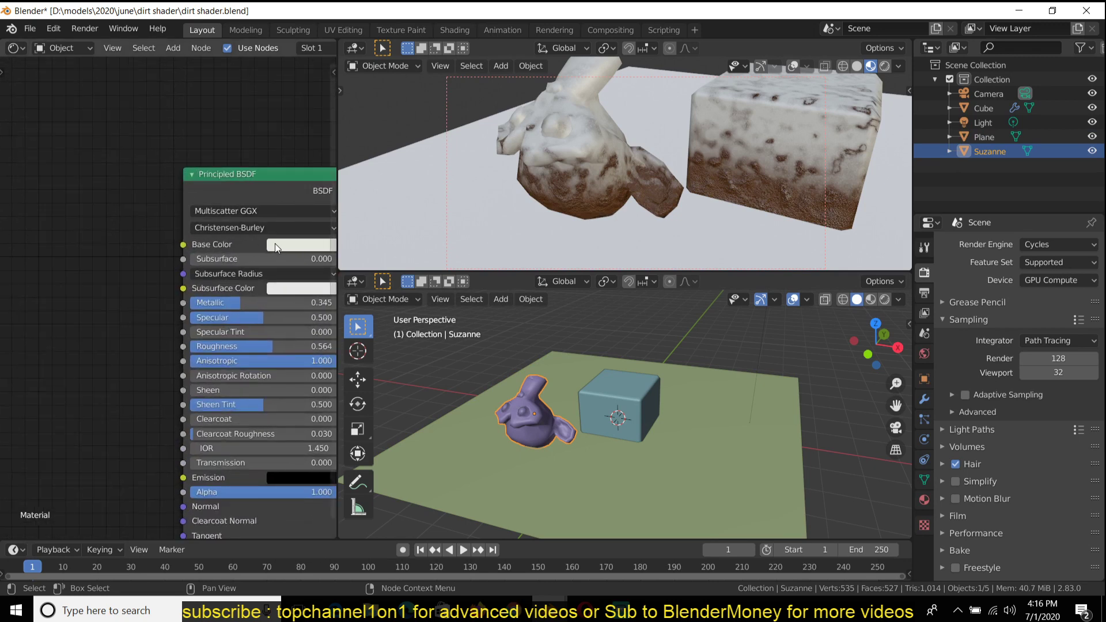
scroll(203, 190, down, 4)
middle_drag(123, 247, 224, 235)
key(shift+a)
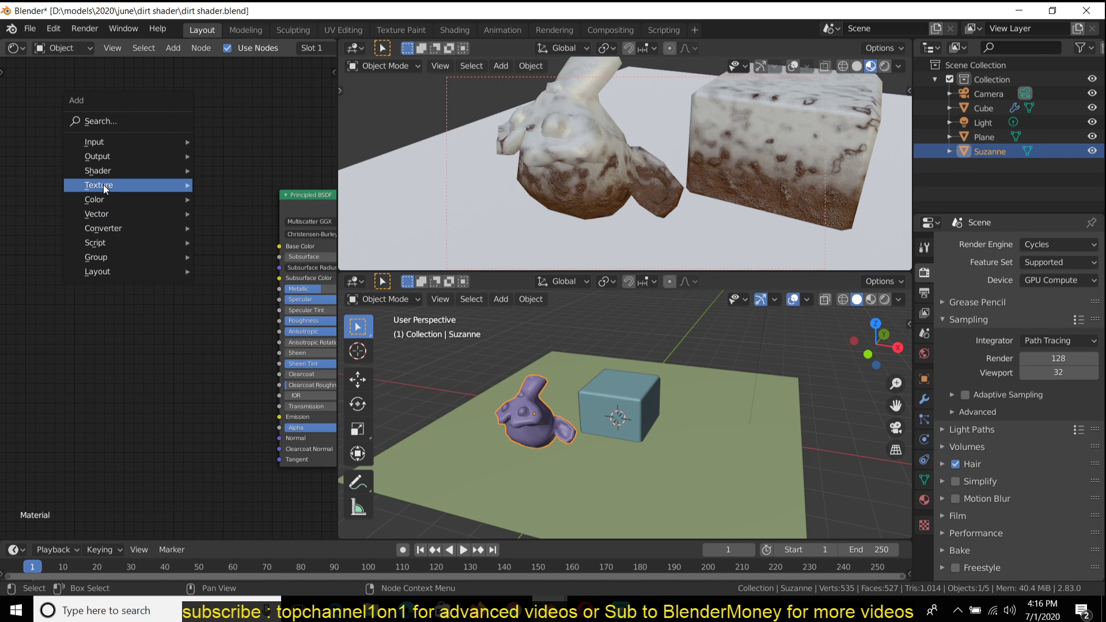
mouse_move(103, 189)
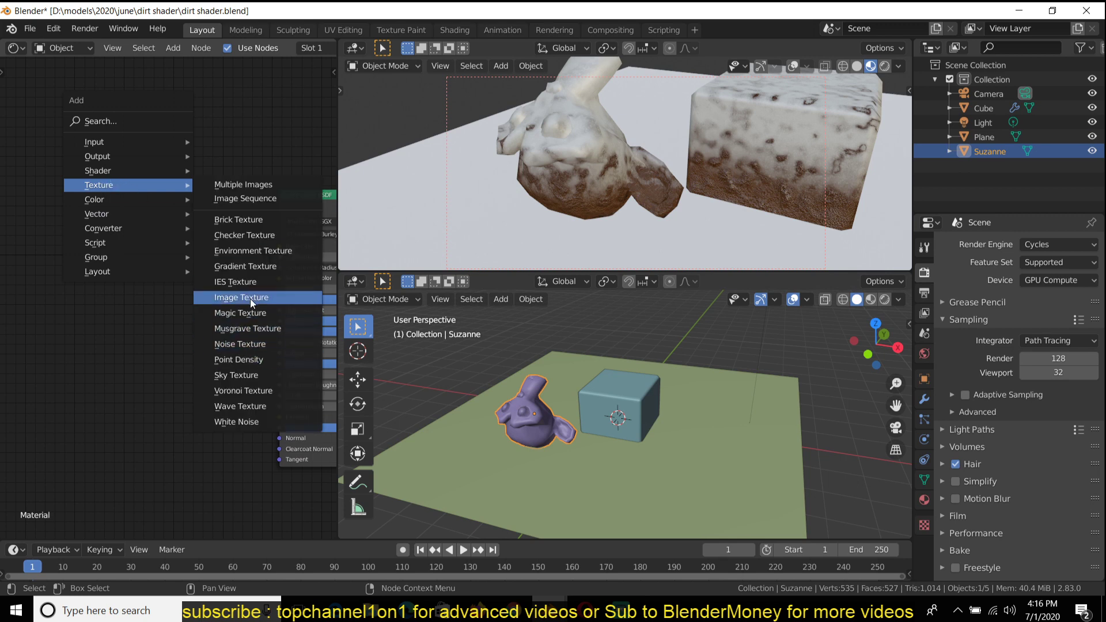
click(259, 186)
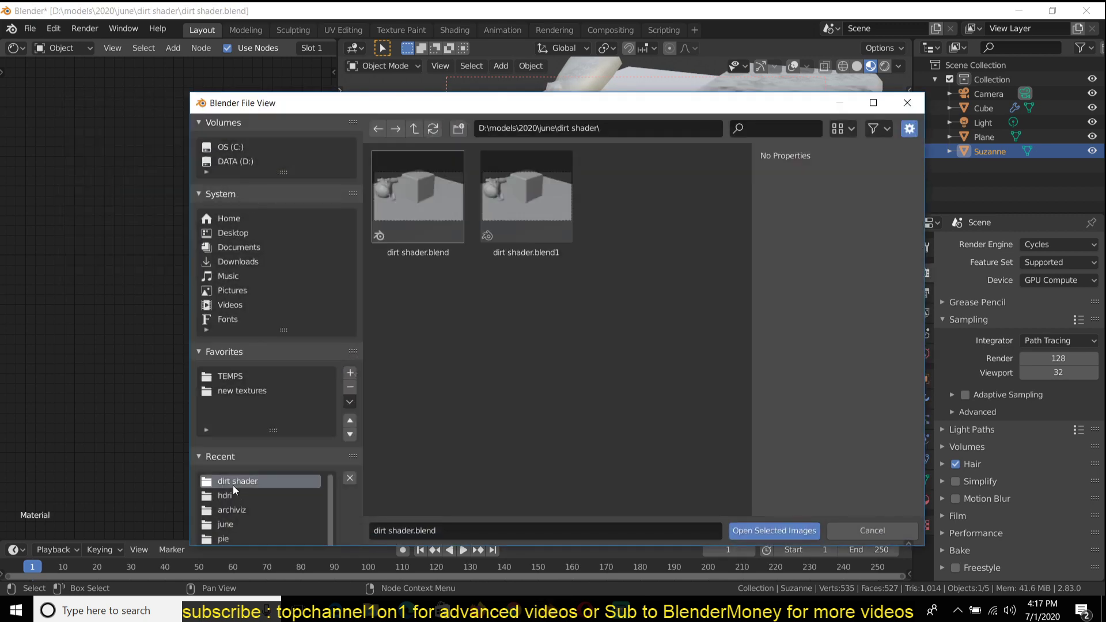
- Browse the image file dialog to the pbr folder in D:\resouces\textures
scroll(233, 485, down, 3)
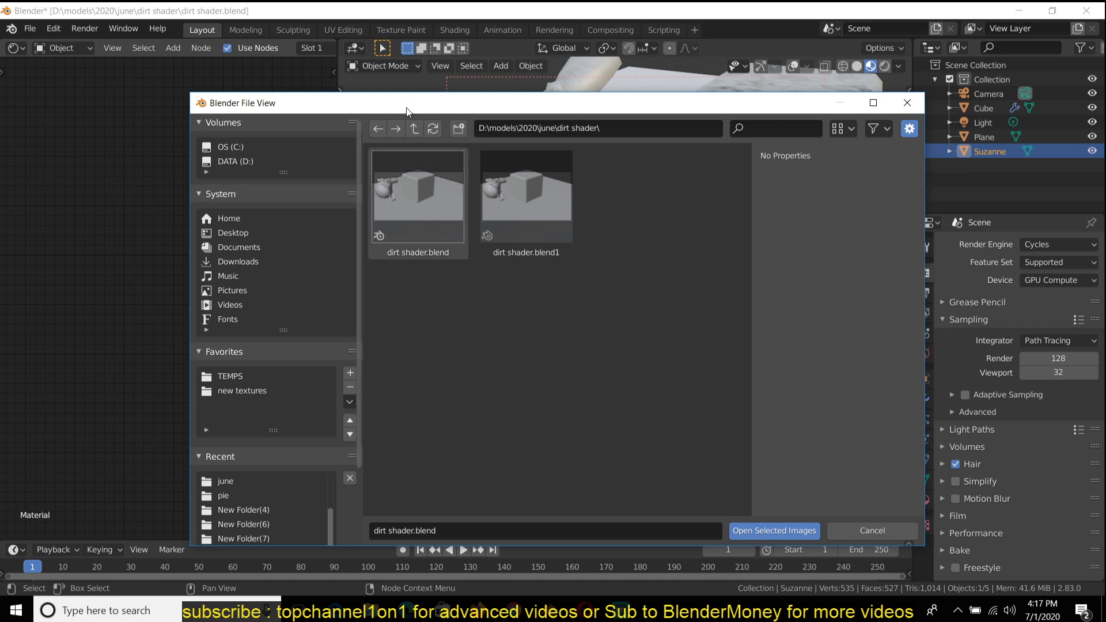
drag(413, 108, 395, 69)
click(233, 351)
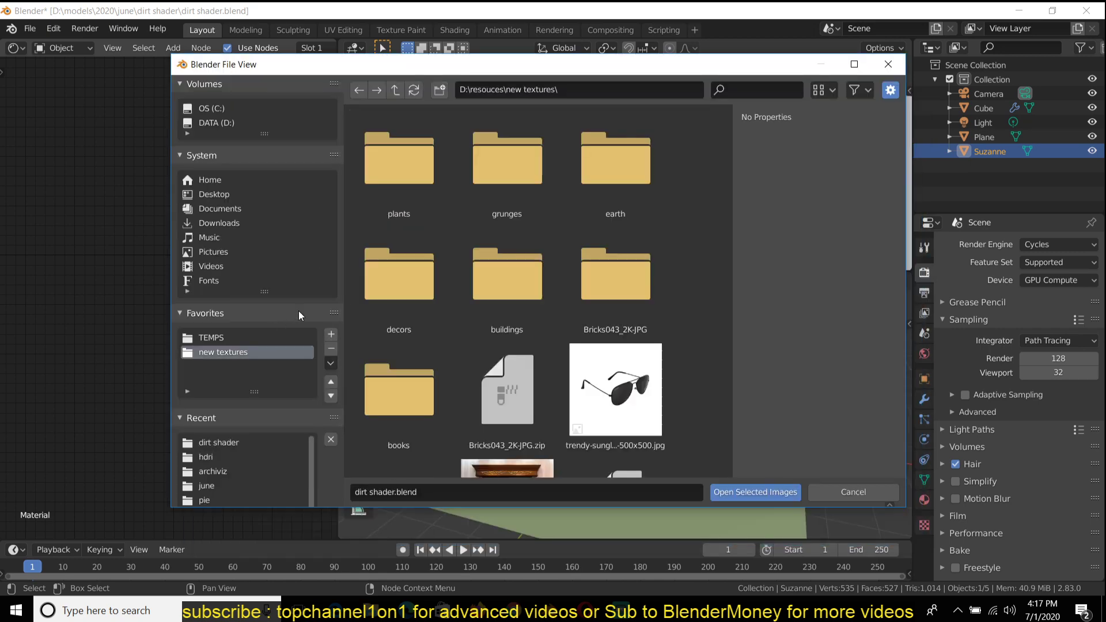
scroll(412, 172, down, 5)
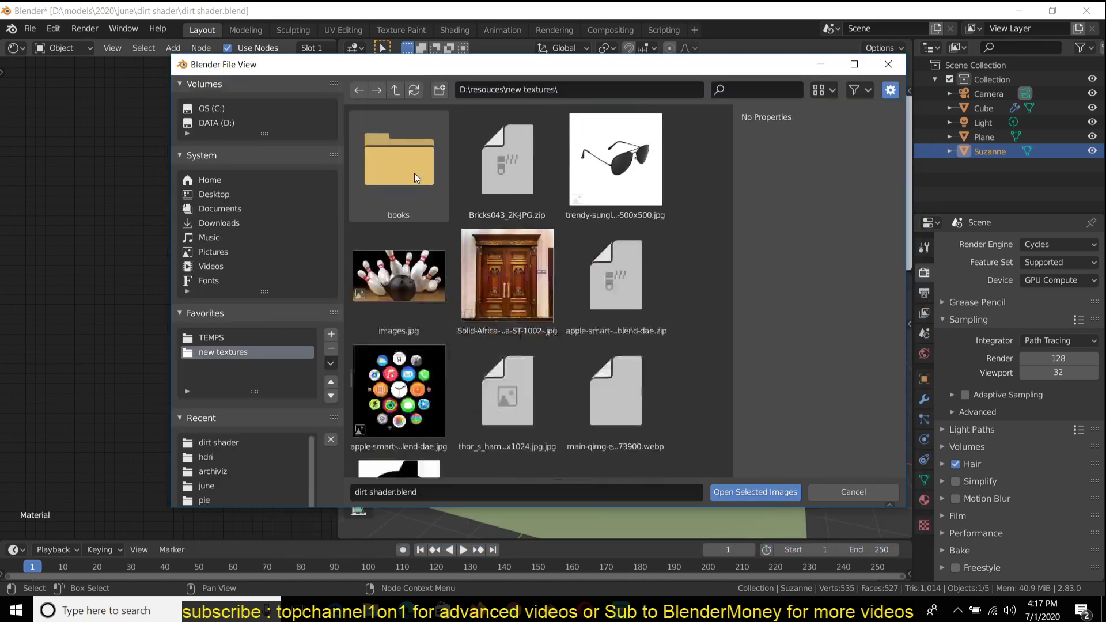
scroll(438, 214, down, 4)
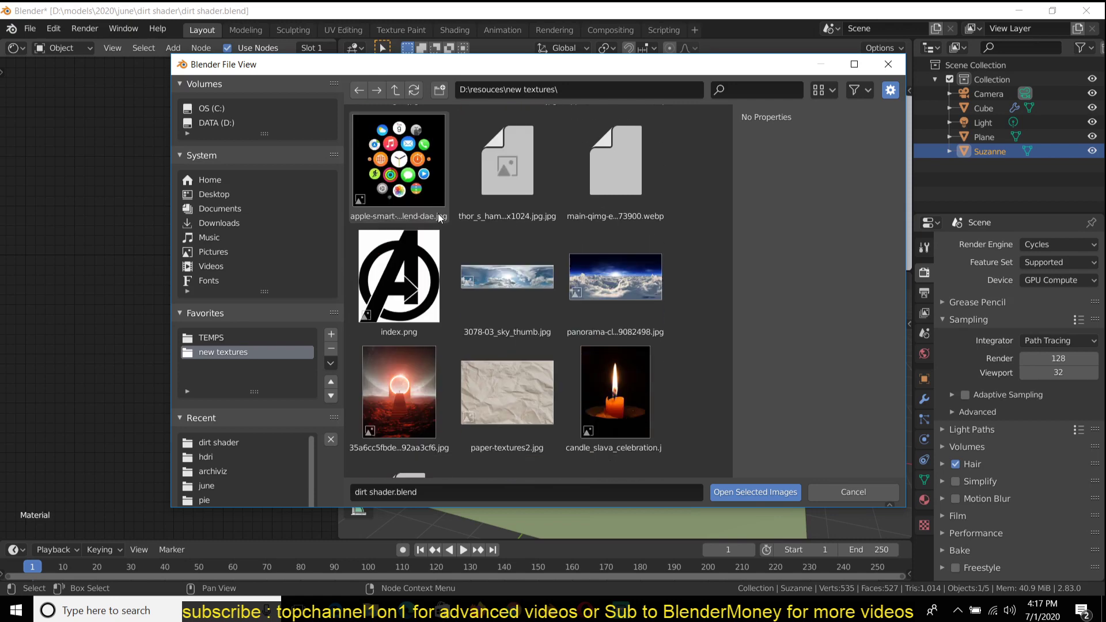
click(403, 91)
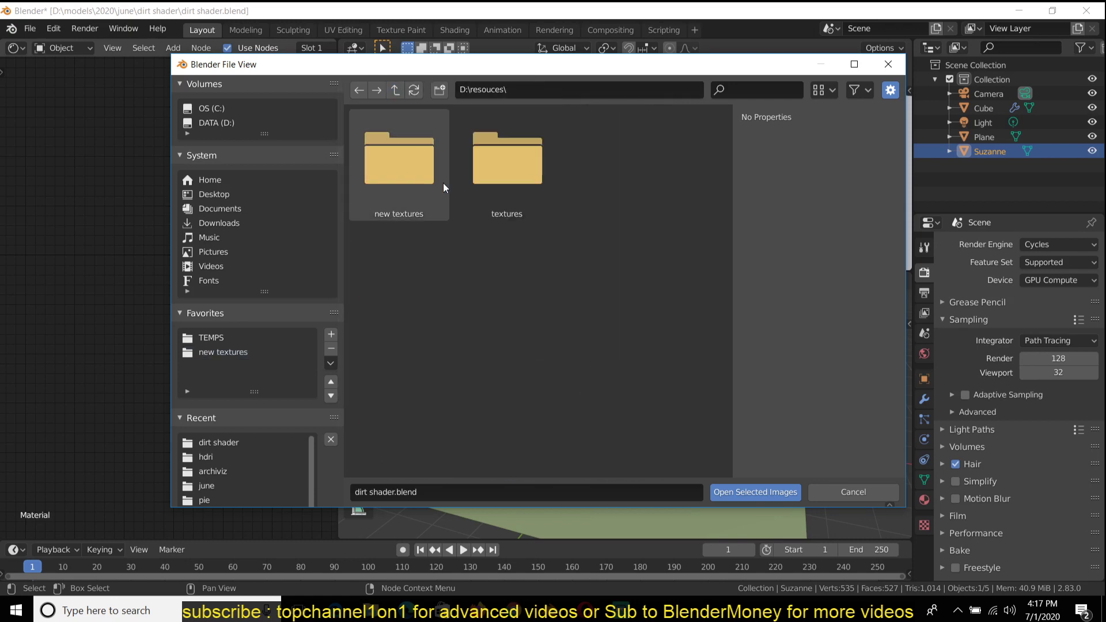
double_click(494, 189)
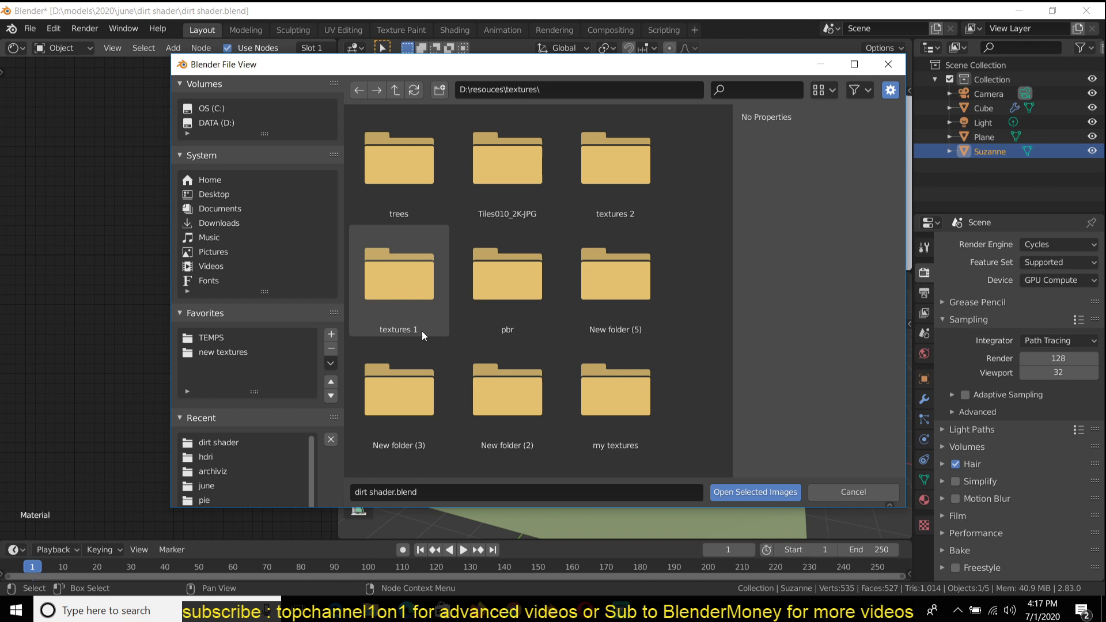
scroll(421, 354, down, 3)
double_click(500, 220)
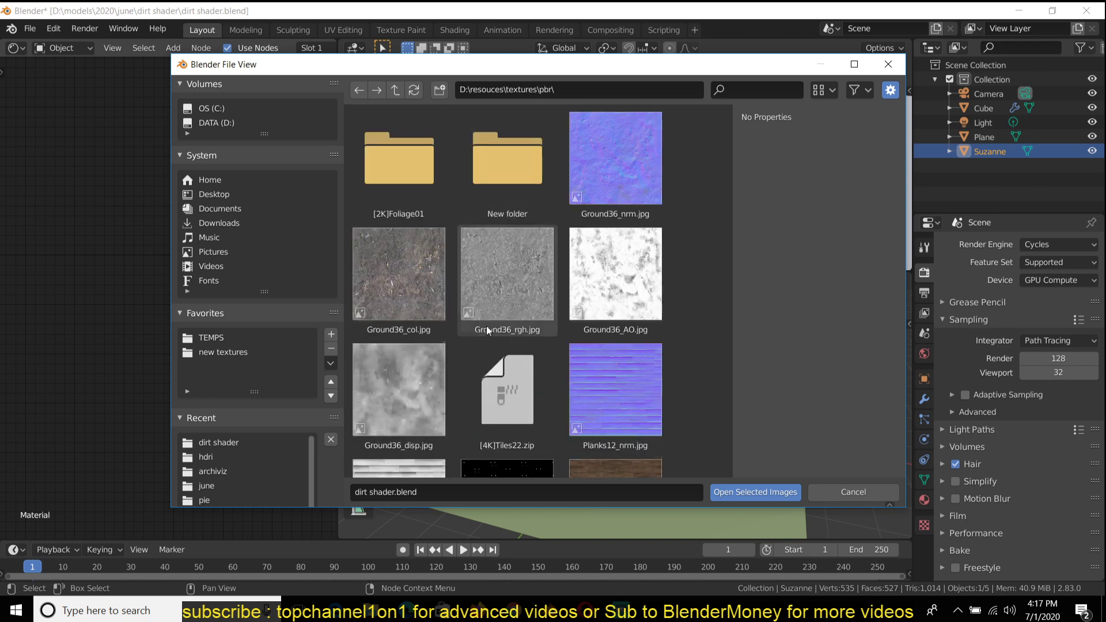
- Load Planks12_col.jpg, Planks12_rgh.jpg and Planks12_AO.jpg together as image texture nodes in the material
scroll(486, 326, down, 6)
click(589, 165)
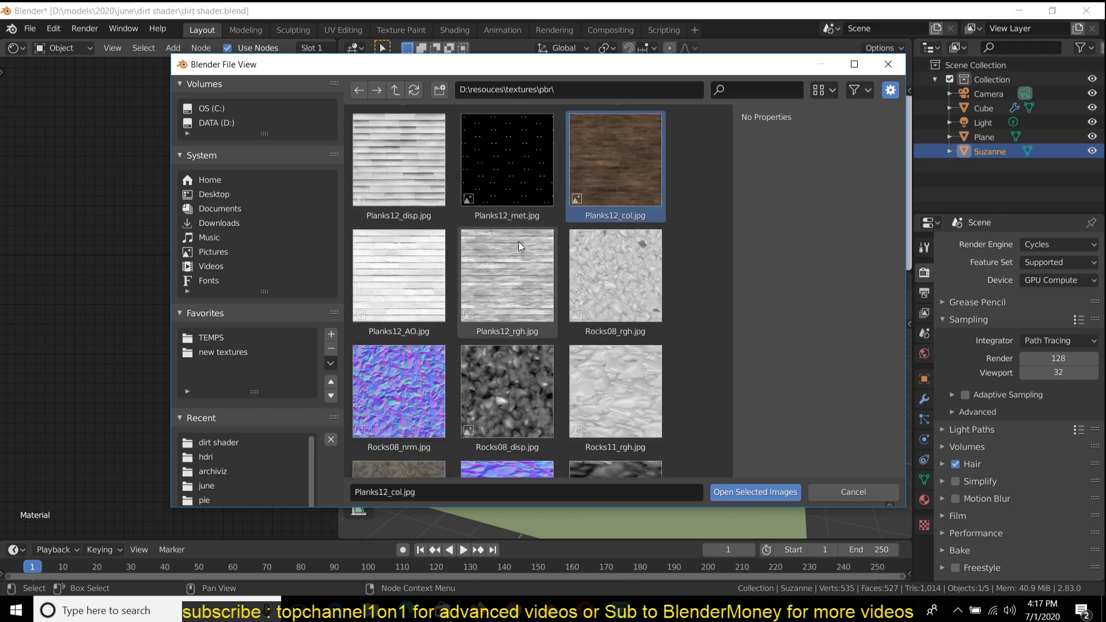
ctrl+click(518, 286)
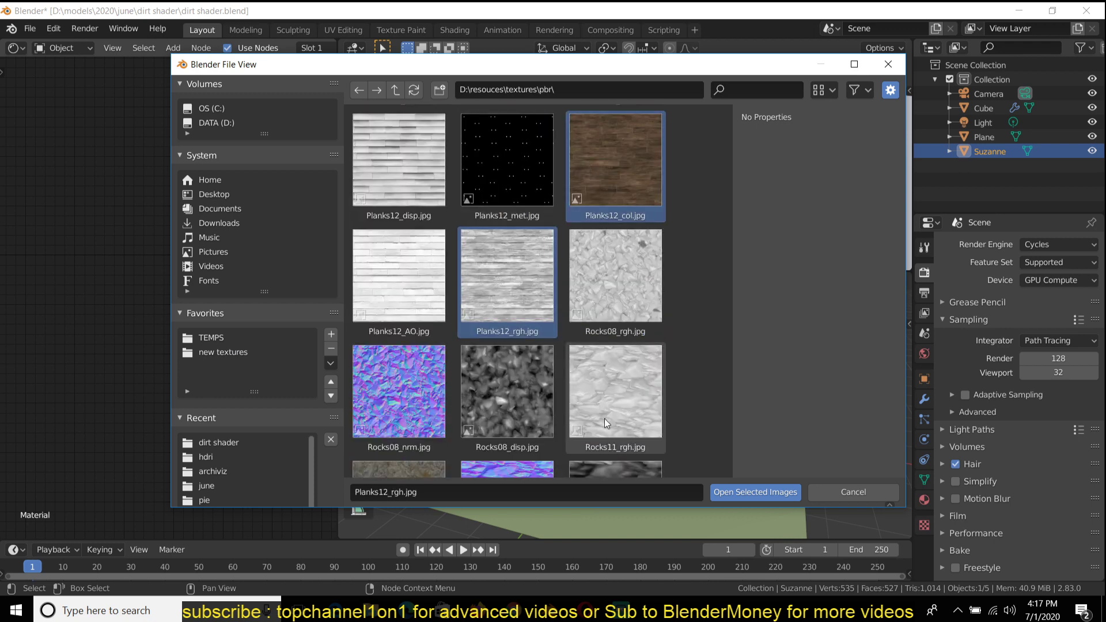
ctrl+click(420, 282)
click(729, 488)
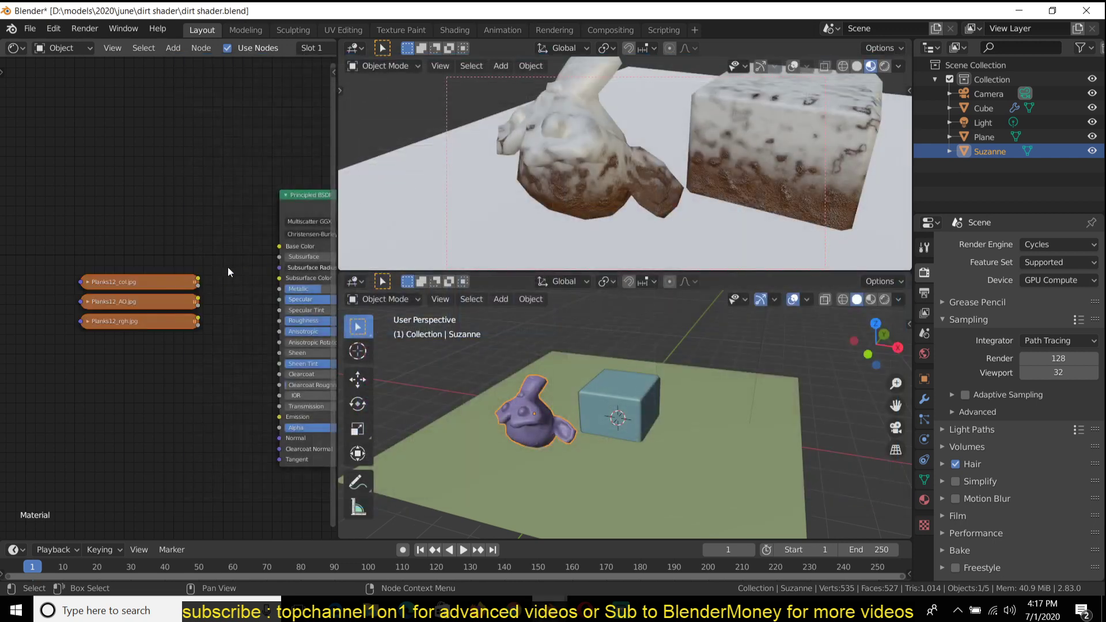
- Connect the Planks12 colour image to the Principled BSDF's Base Color and the roughness image to Roughness, and inspect the dirt over the wood
drag(206, 273, 310, 232)
drag(205, 323, 309, 327)
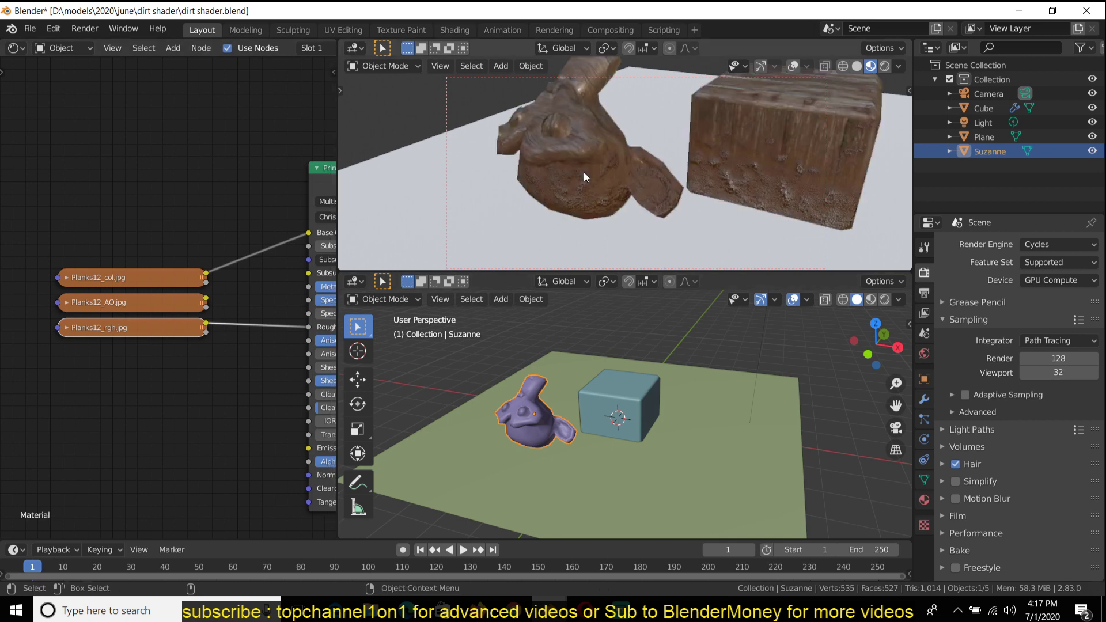
middle_drag(556, 165, 528, 206)
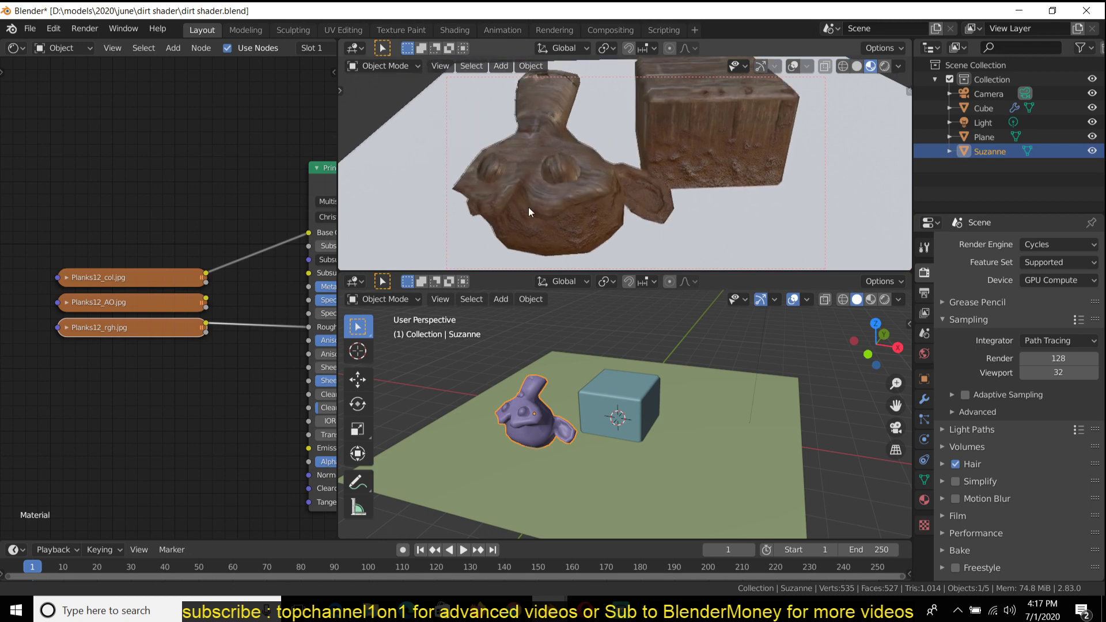
- Delete the three Planks12 texture nodes and add a single Image Texture node in their place
drag(135, 361, 174, 241)
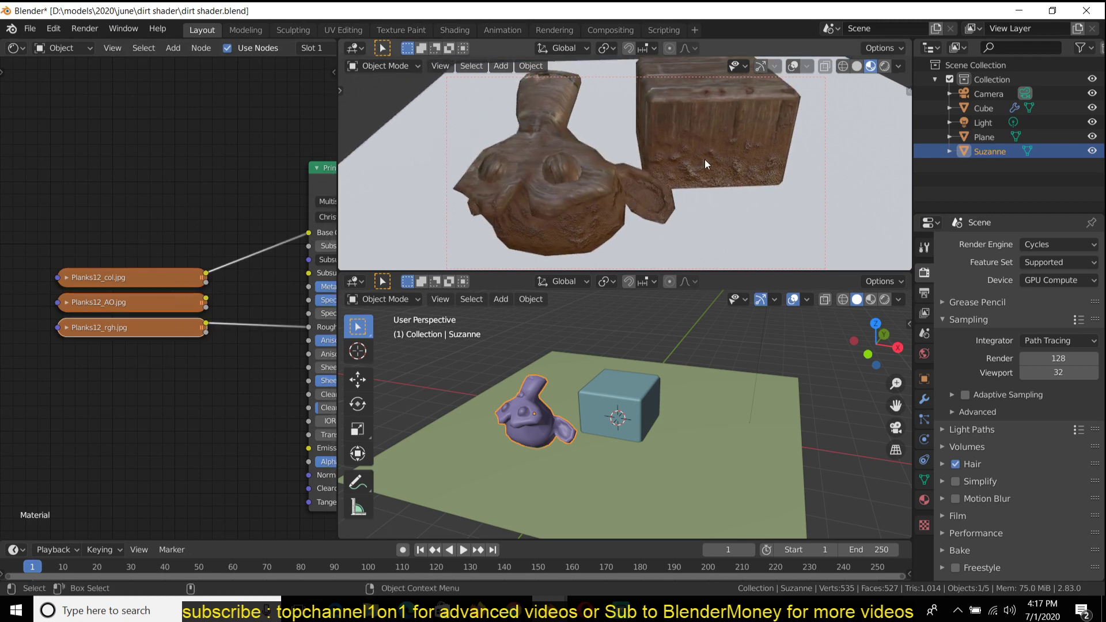
key(x)
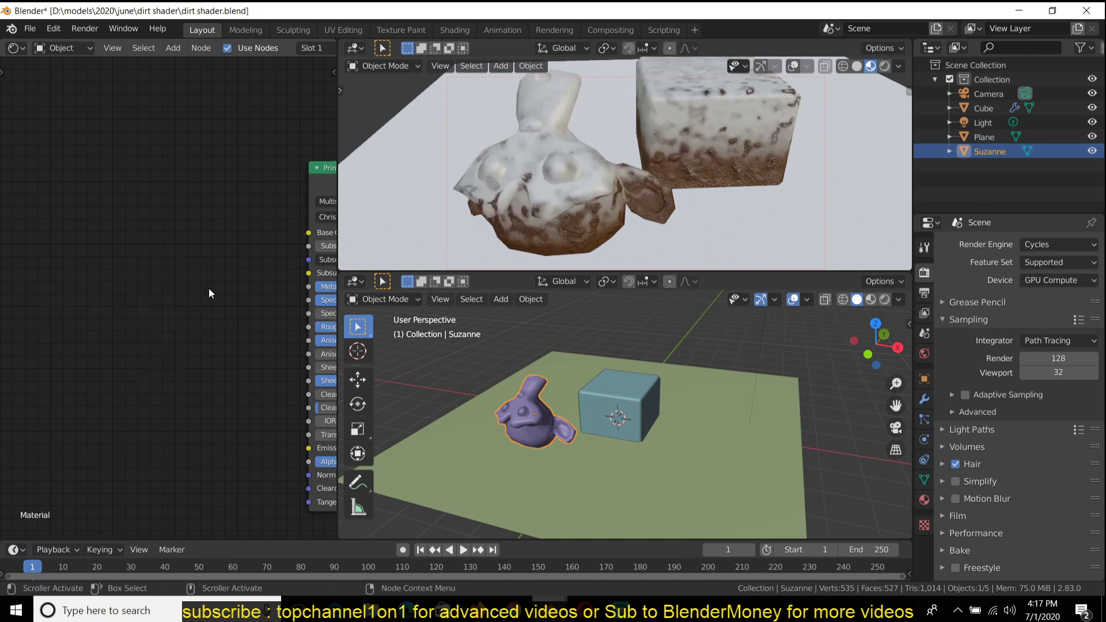
key(shift+a)
mouse_move(155, 287)
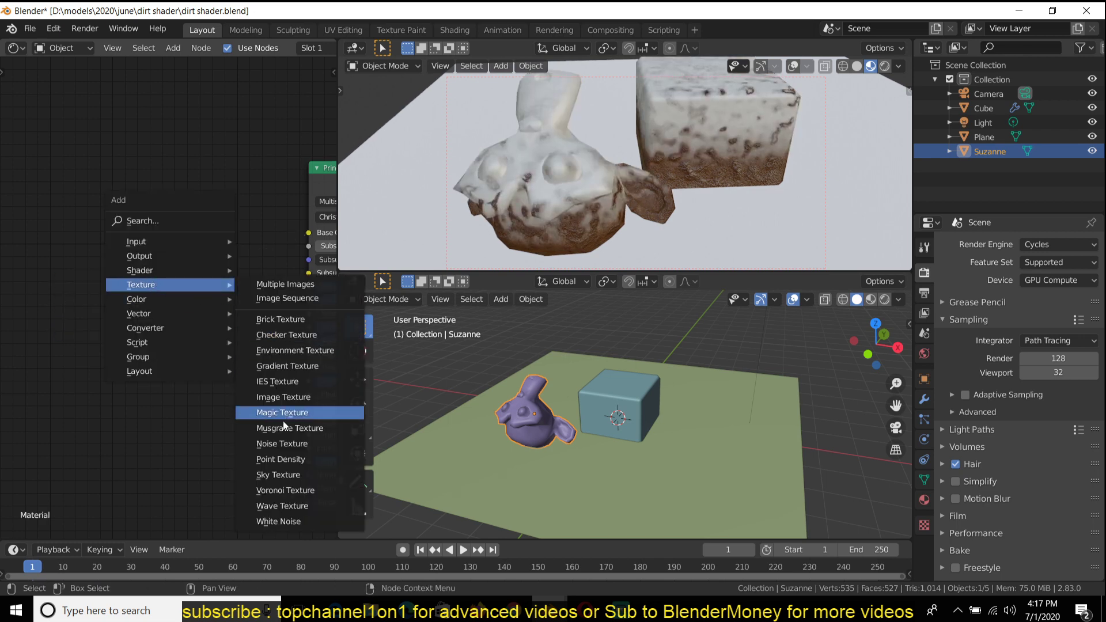
click(283, 397)
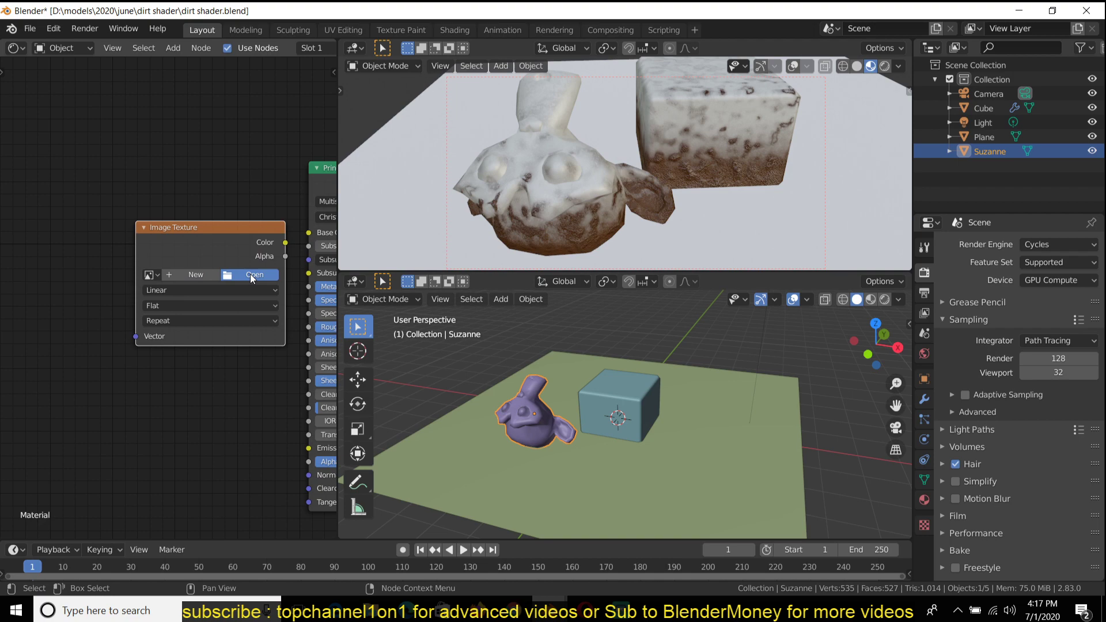
- Load Tiles12_col.jpg from the pbr folder into the Image Texture node and connect its Color to the Principled BSDF's Base Color
click(252, 275)
click(250, 483)
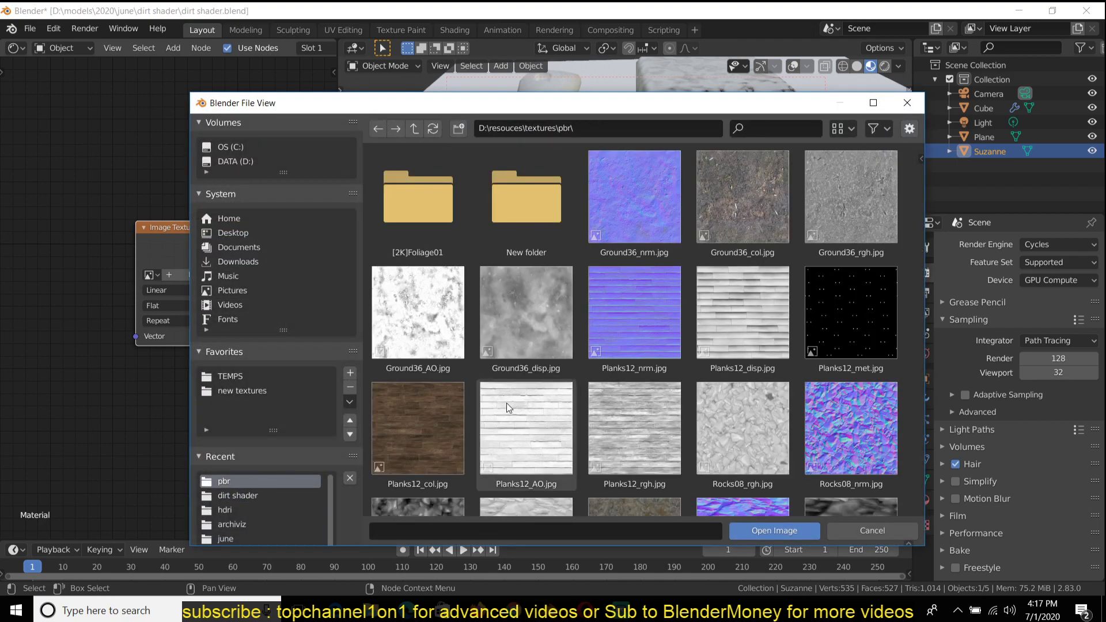
scroll(507, 402, down, 15)
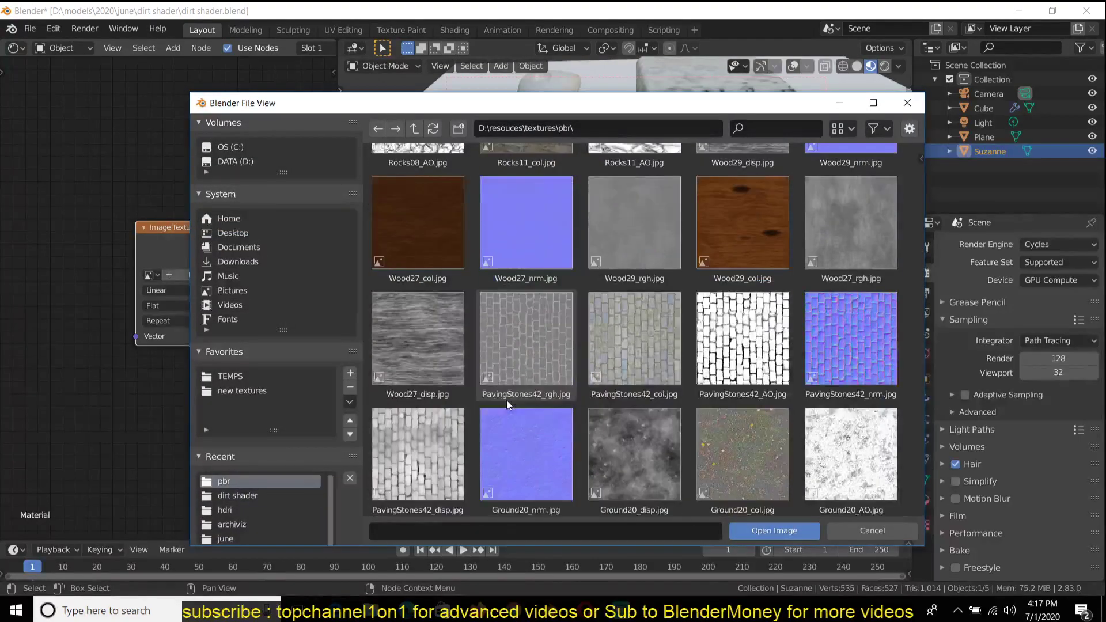
scroll(507, 400, down, 8)
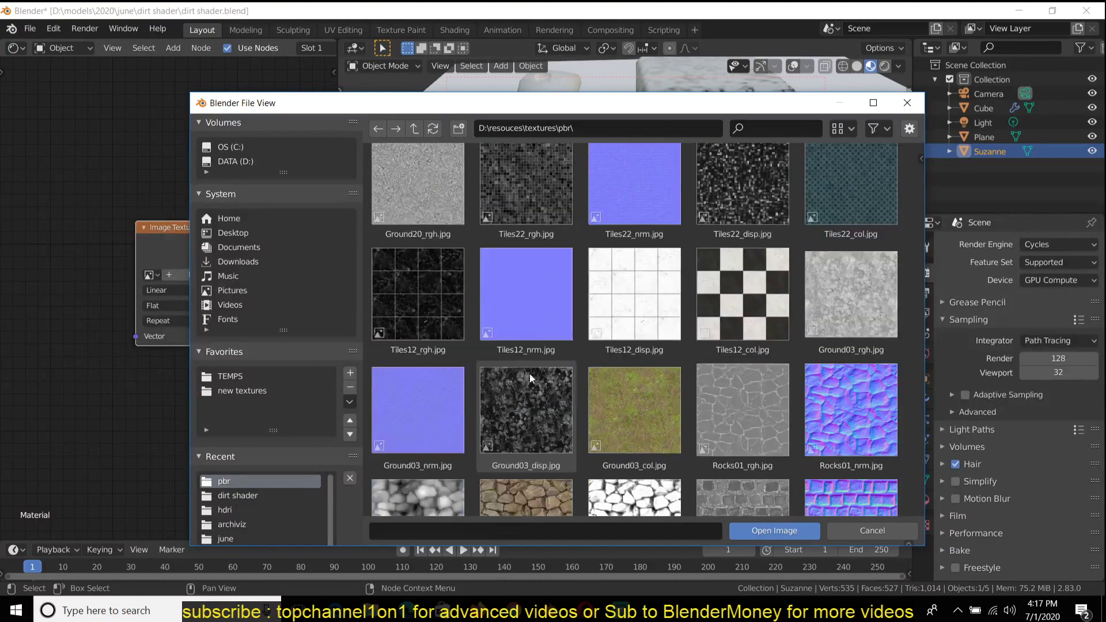
double_click(713, 315)
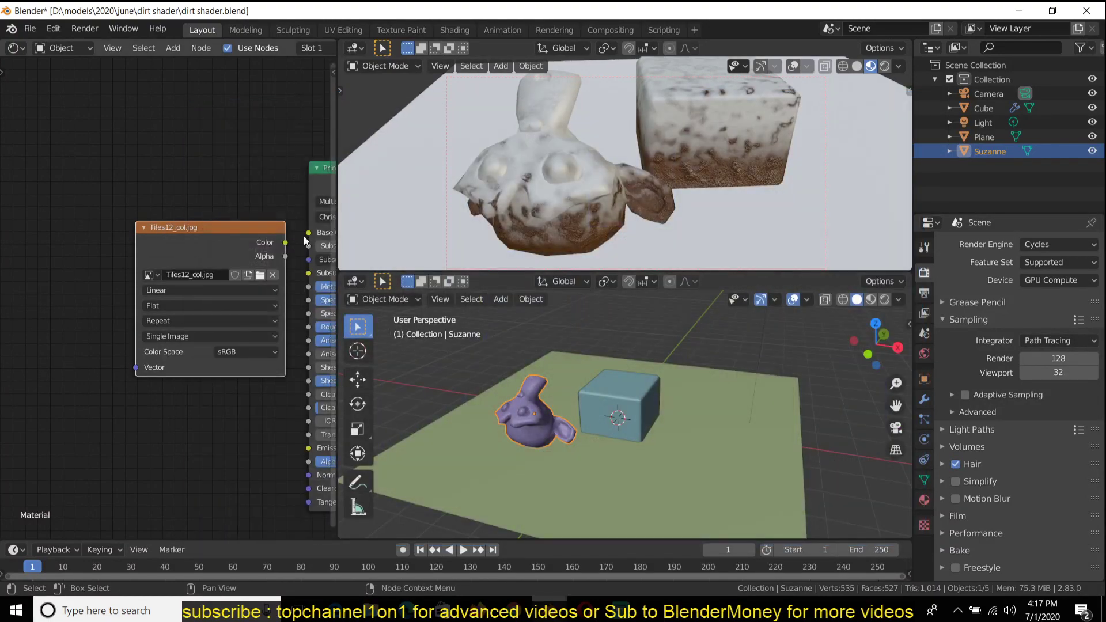
drag(285, 243, 309, 231)
scroll(540, 182, down, 3)
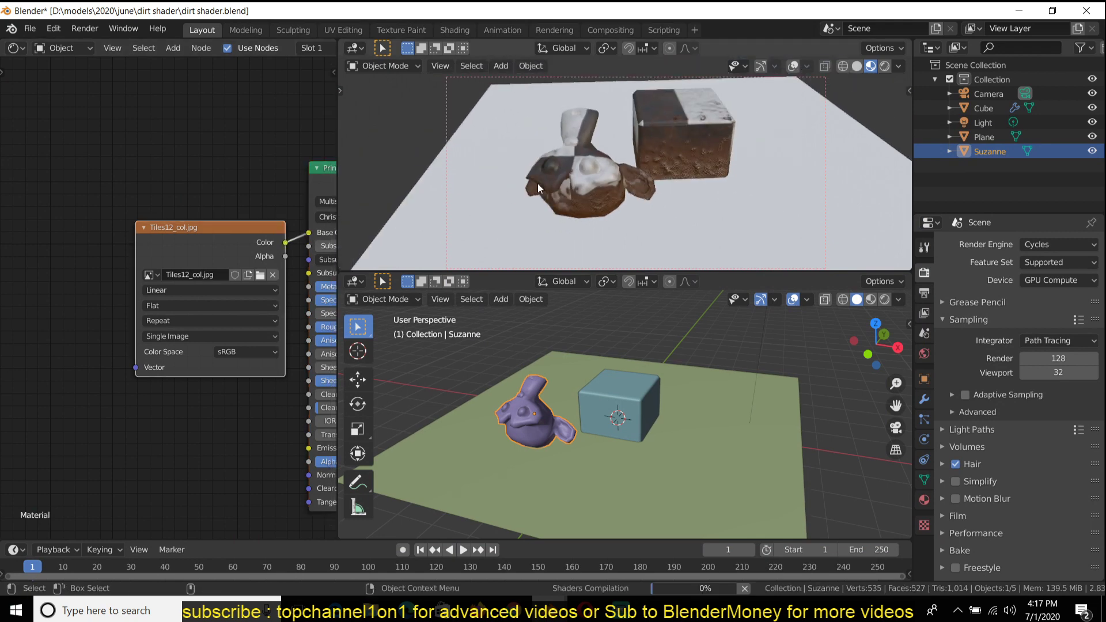
middle_drag(537, 183, 433, 184)
middle_drag(510, 187, 505, 182)
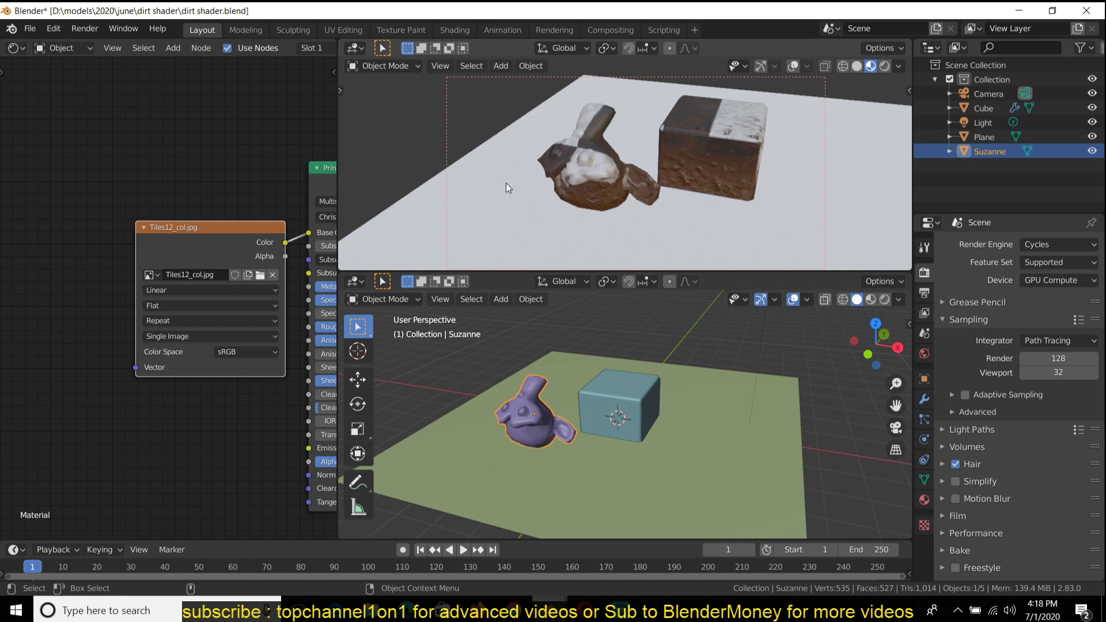
- Add a mapping setup to the Tiles12_col.jpg texture and set its X, Y and Z scale to 3.580
drag(201, 252, 190, 248)
key(ctrl+t)
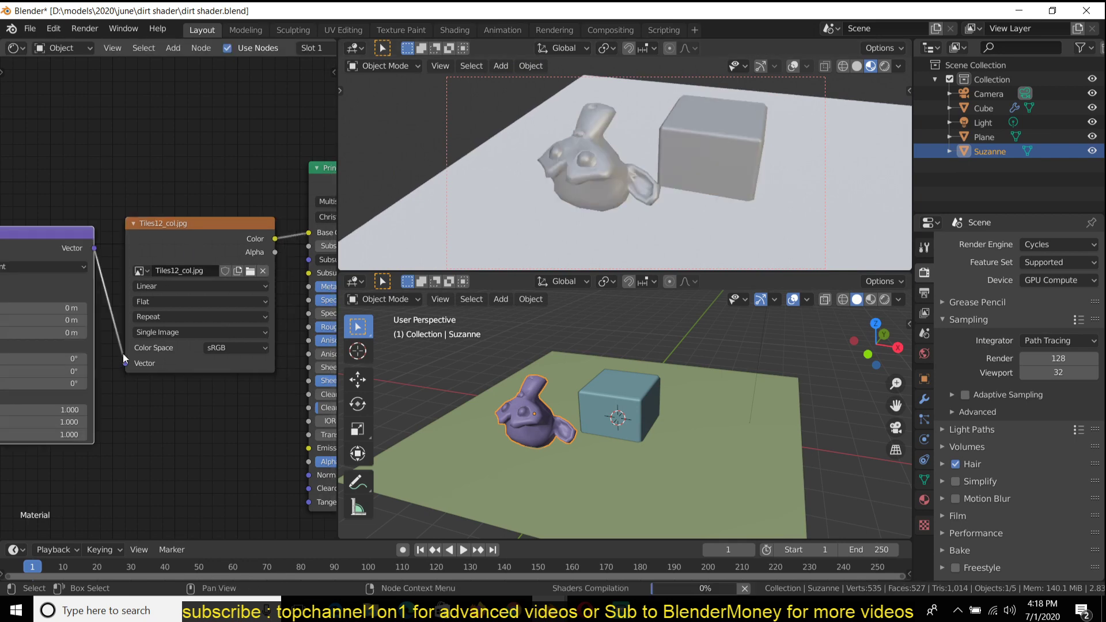
middle_drag(123, 354, 218, 297)
drag(165, 351, 190, 352)
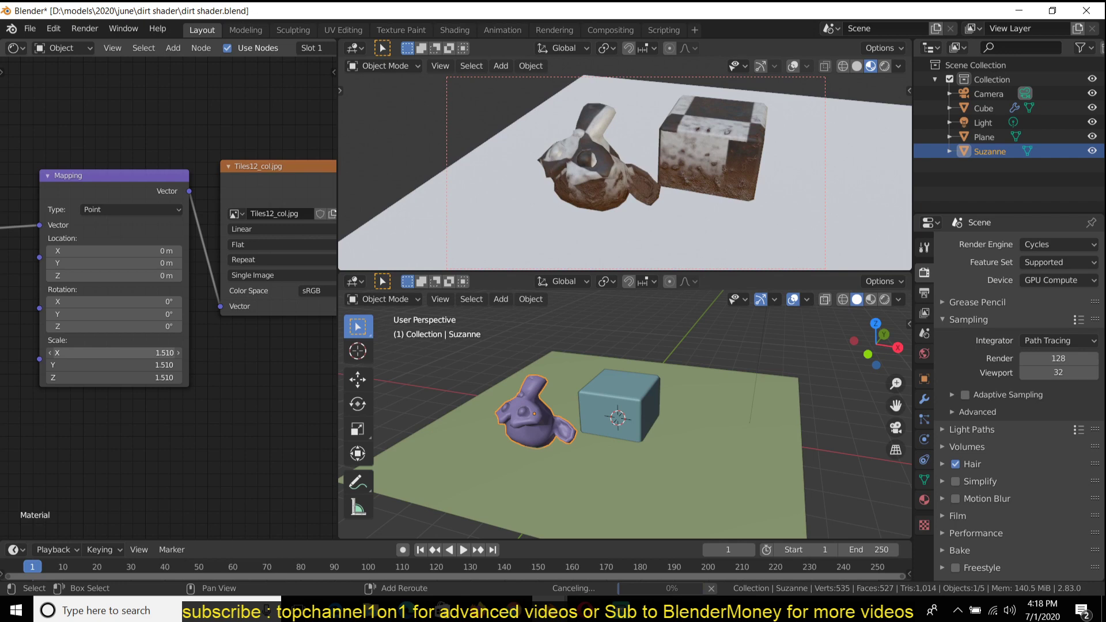
drag(164, 352, 208, 352)
- Move the cube freely by about 1.8 m away from Suzanne and inspect the dirt over the checkered tiles on both objects
click(459, 171)
middle_drag(460, 170, 568, 177)
click(600, 171)
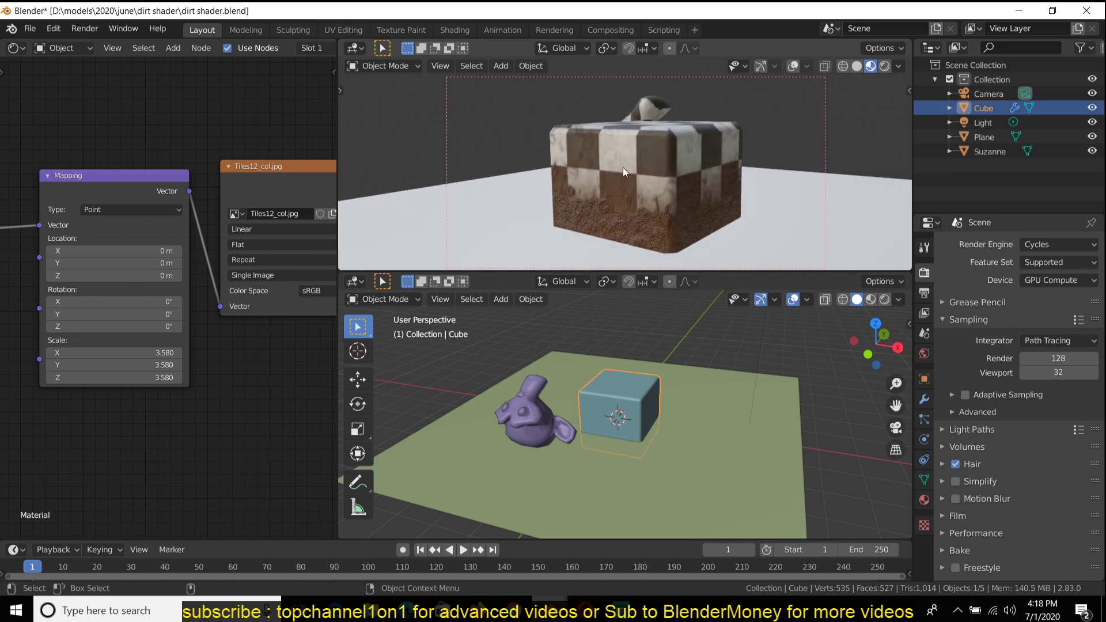
click(635, 158)
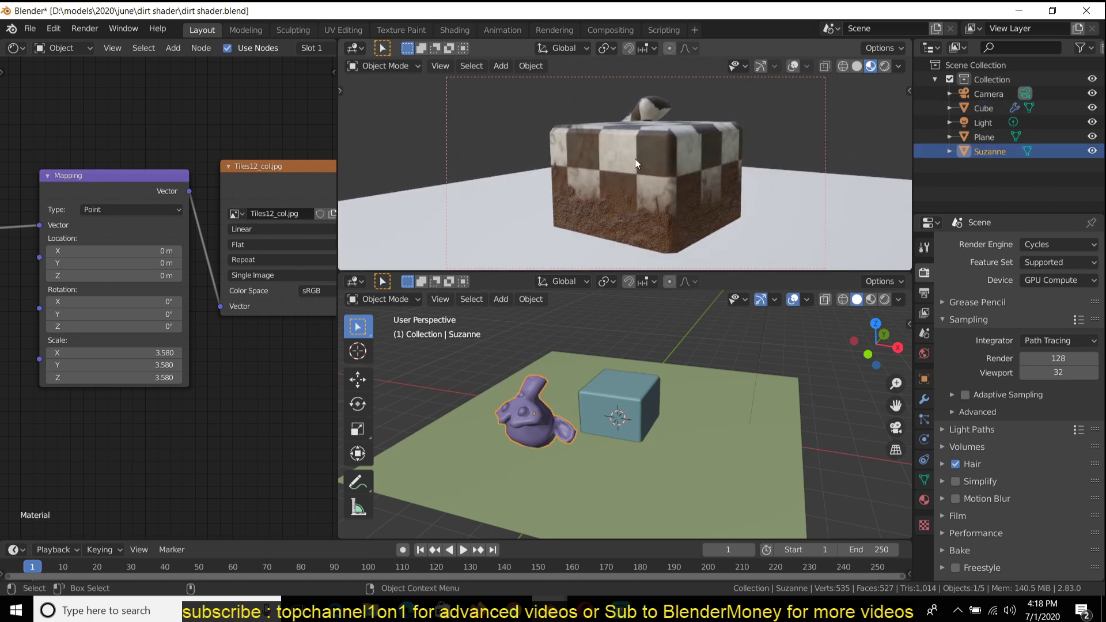
click(669, 156)
key(g)
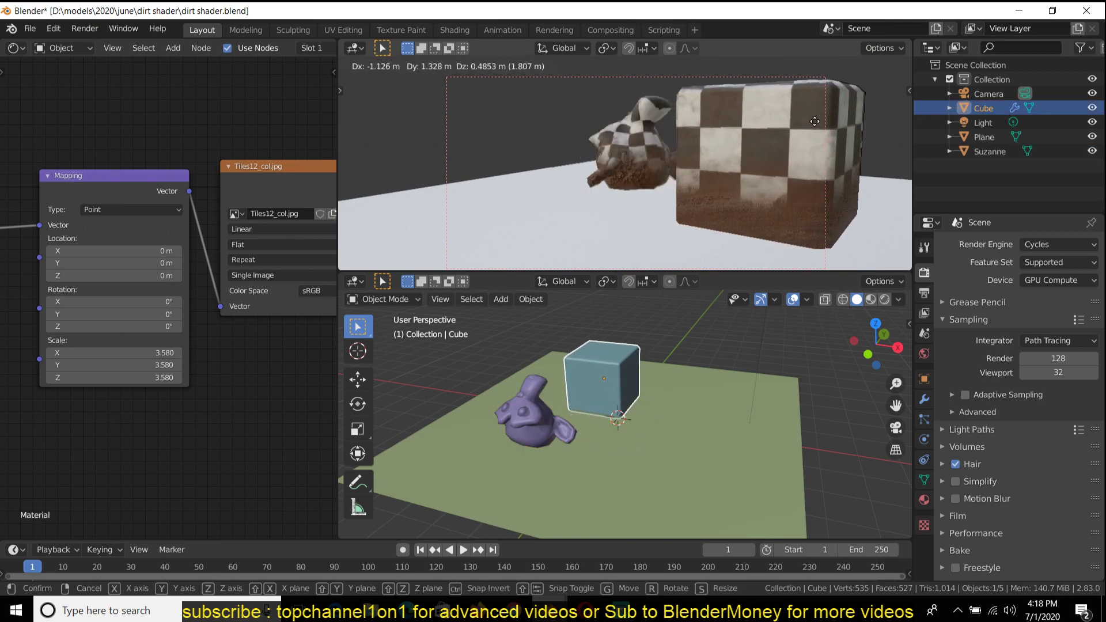
click(733, 148)
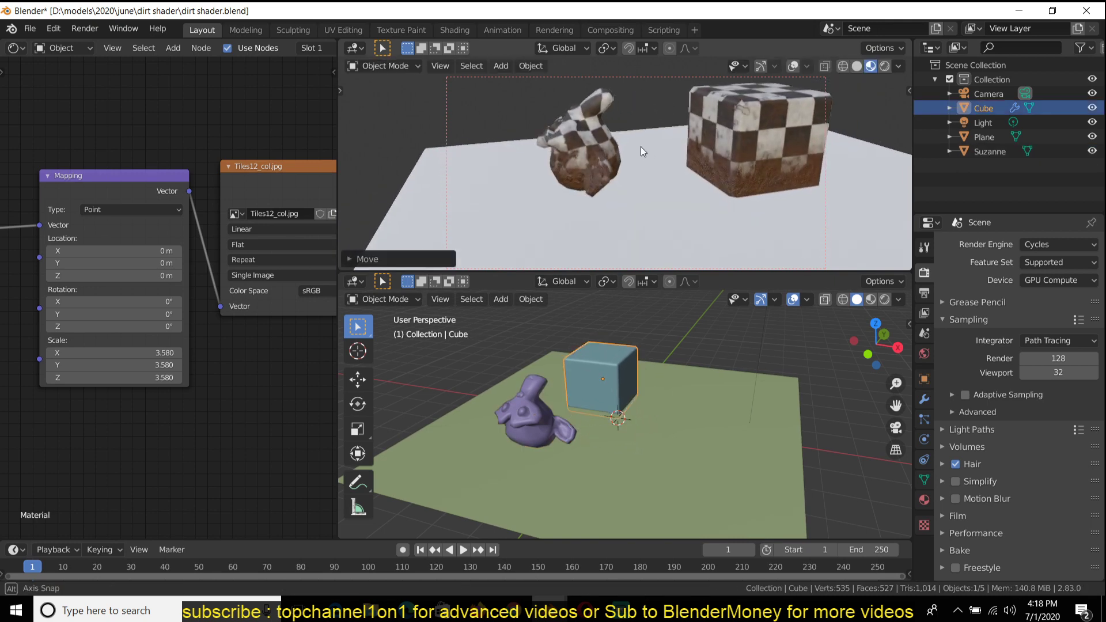
middle_drag(641, 146, 554, 126)
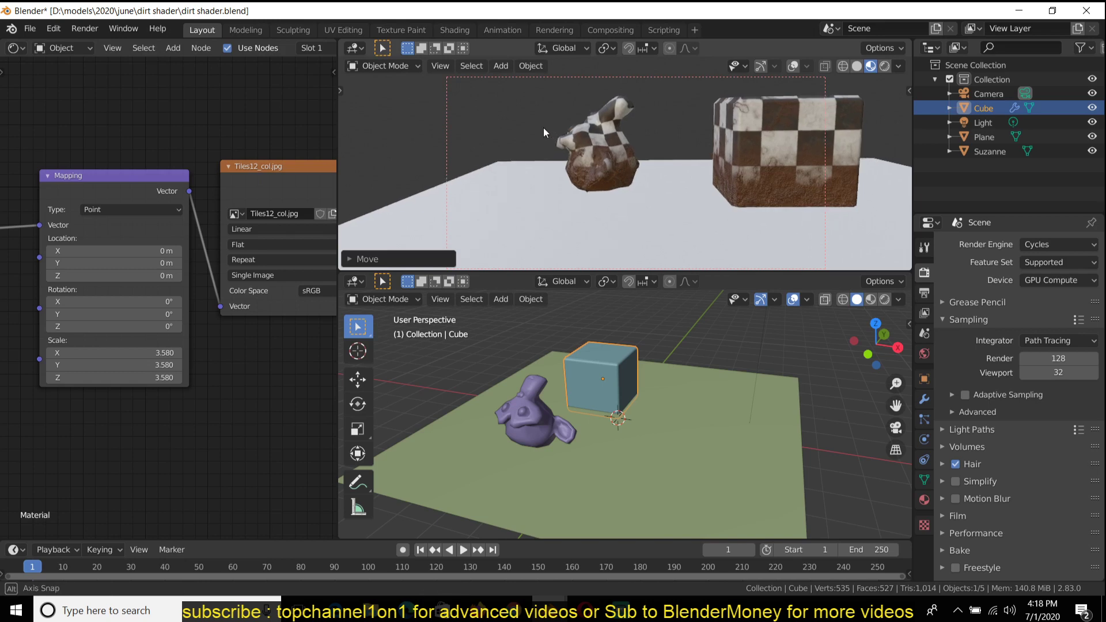
middle_drag(585, 182, 627, 174)
- Select the ground plane and turn on overlays in the upper viewport, keeping its Material Preview shading
click(668, 199)
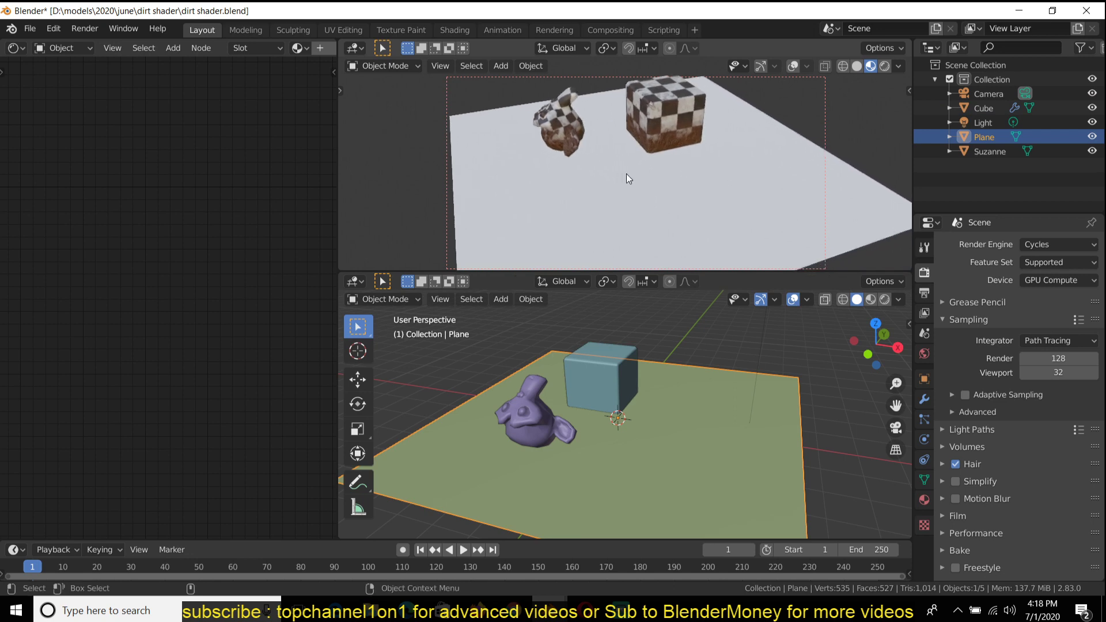
click(856, 67)
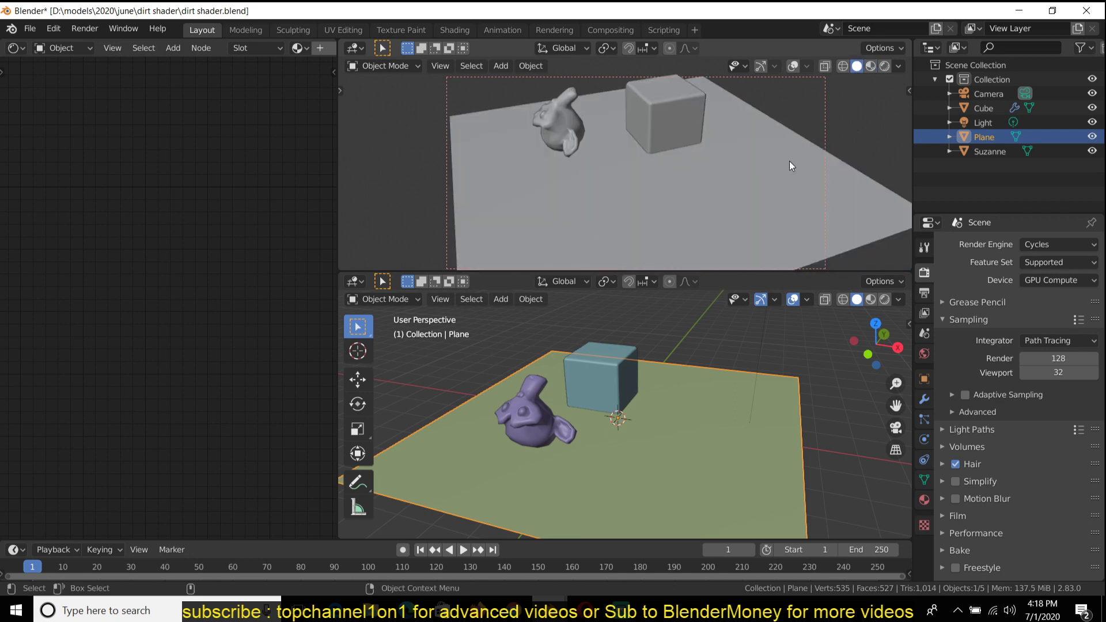
click(871, 67)
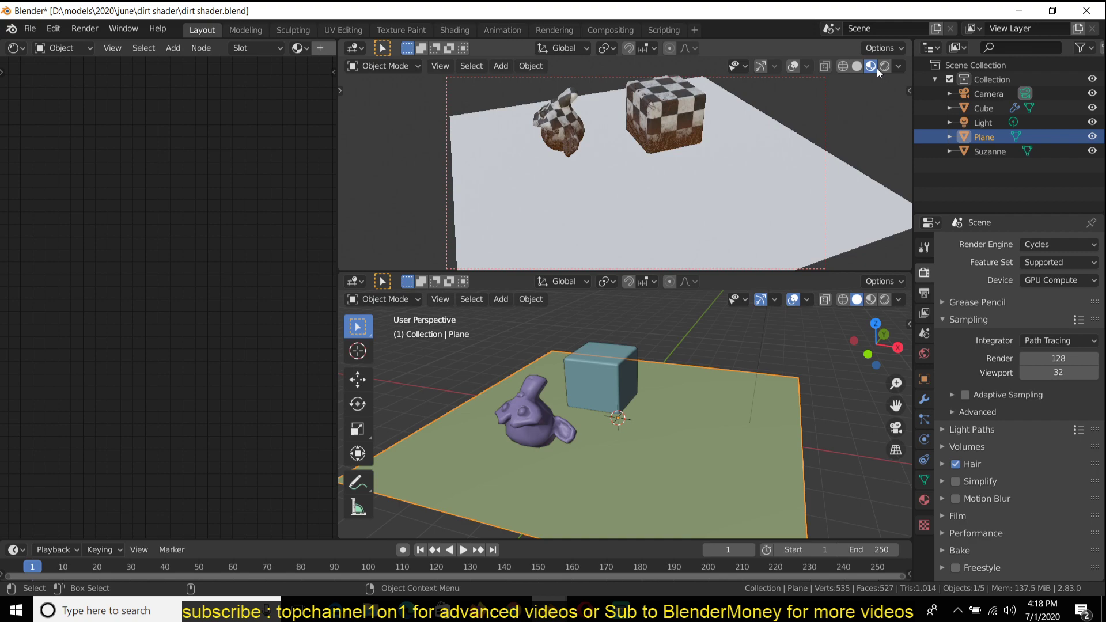
click(793, 66)
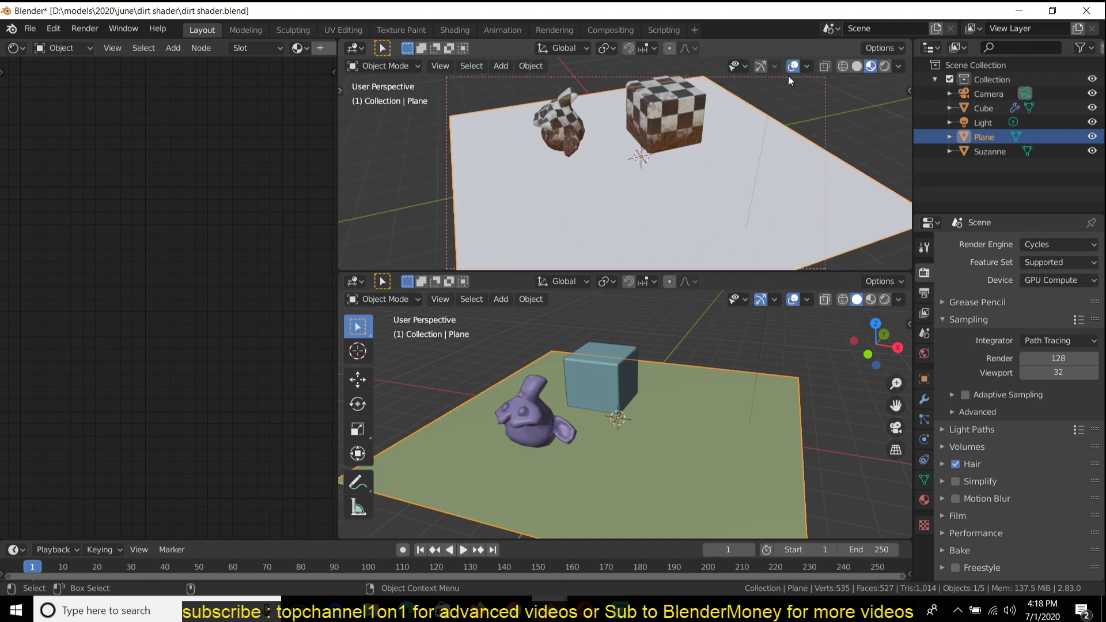
click(621, 609)
click(633, 605)
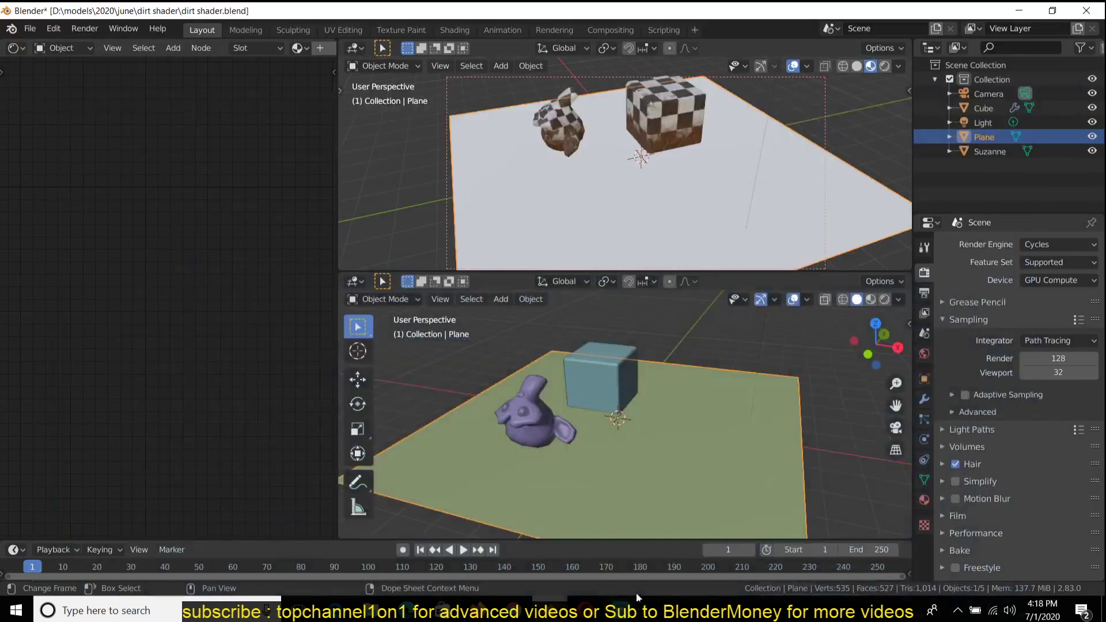
click(634, 606)
click(634, 605)
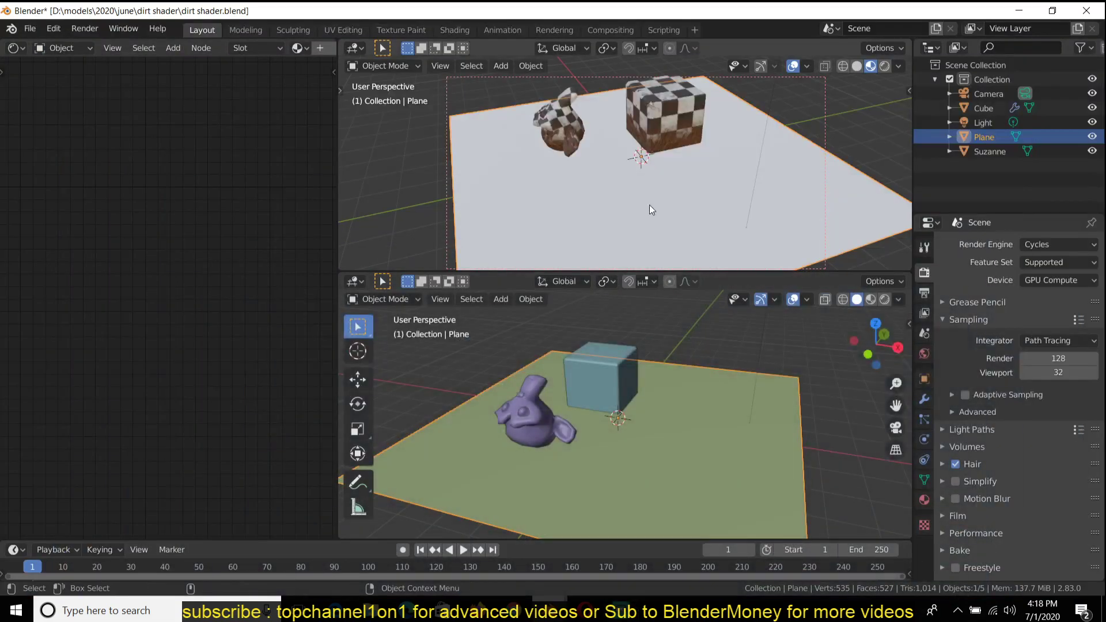
- Link the cube's dirt material to the ground plane and inspect the dirt on it
shift+click(655, 113)
key(ctrl+l)
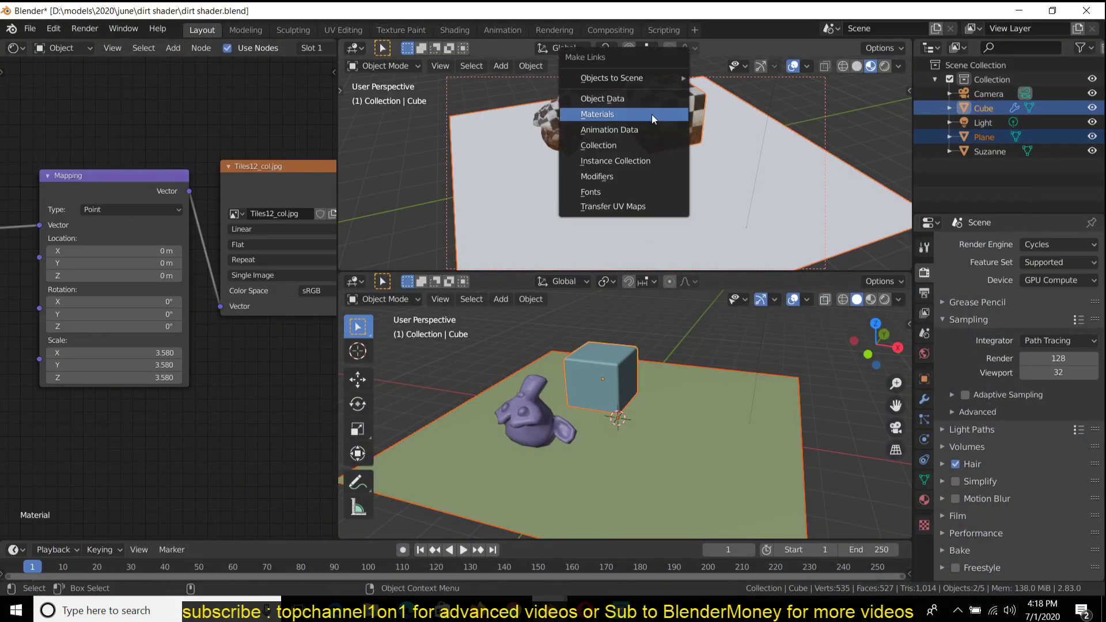
click(648, 118)
click(737, 223)
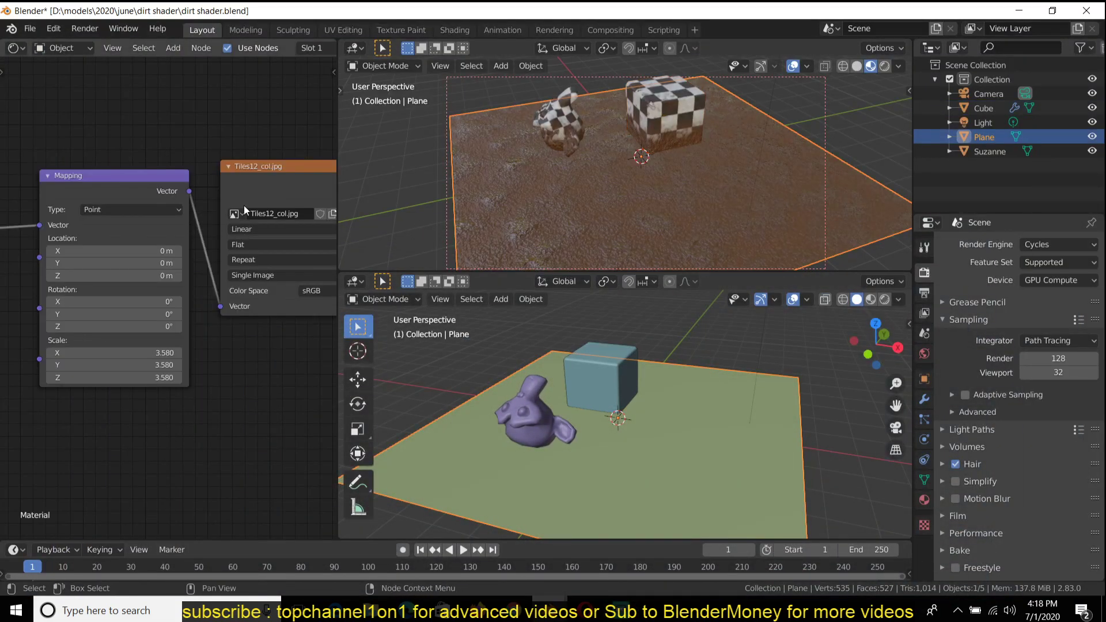
middle_drag(211, 189, 203, 186)
scroll(199, 196, down, 3)
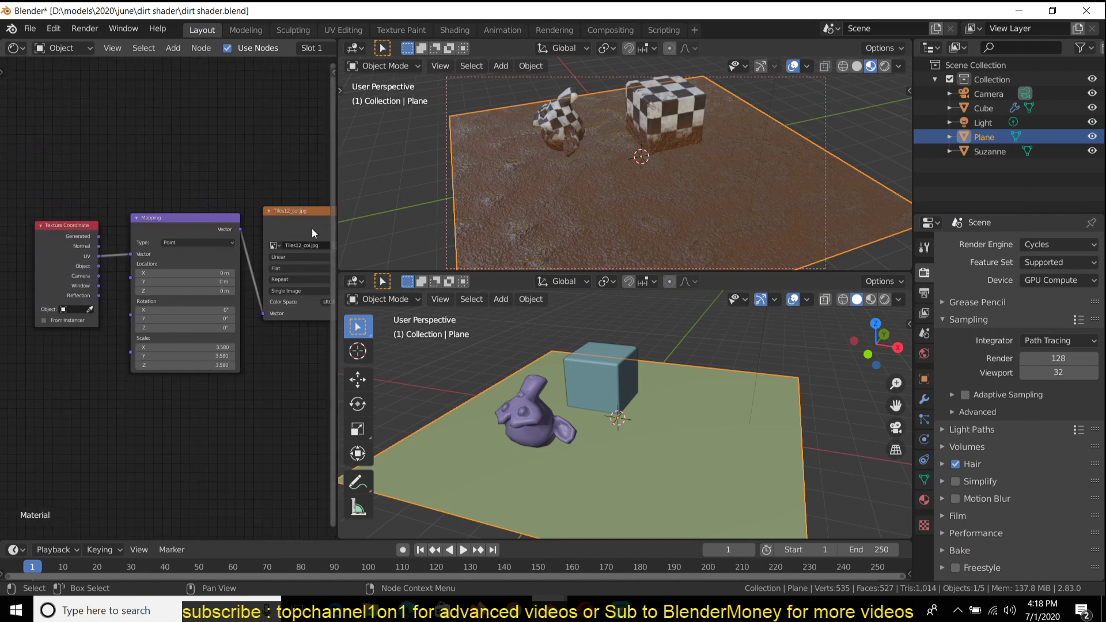
scroll(474, 170, up, 4)
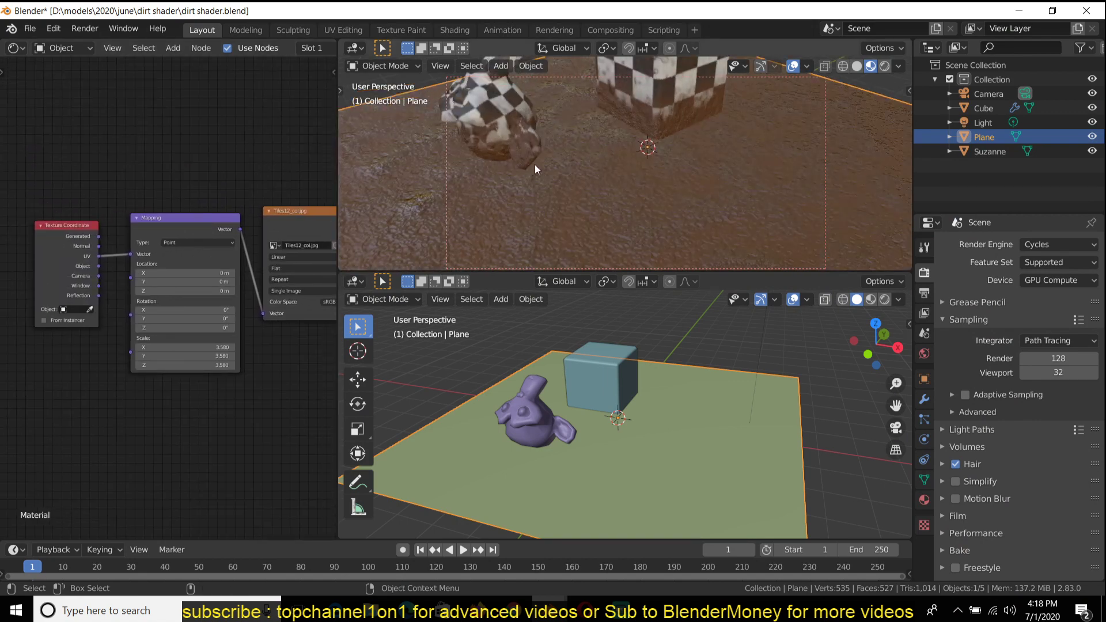
scroll(531, 168, down, 3)
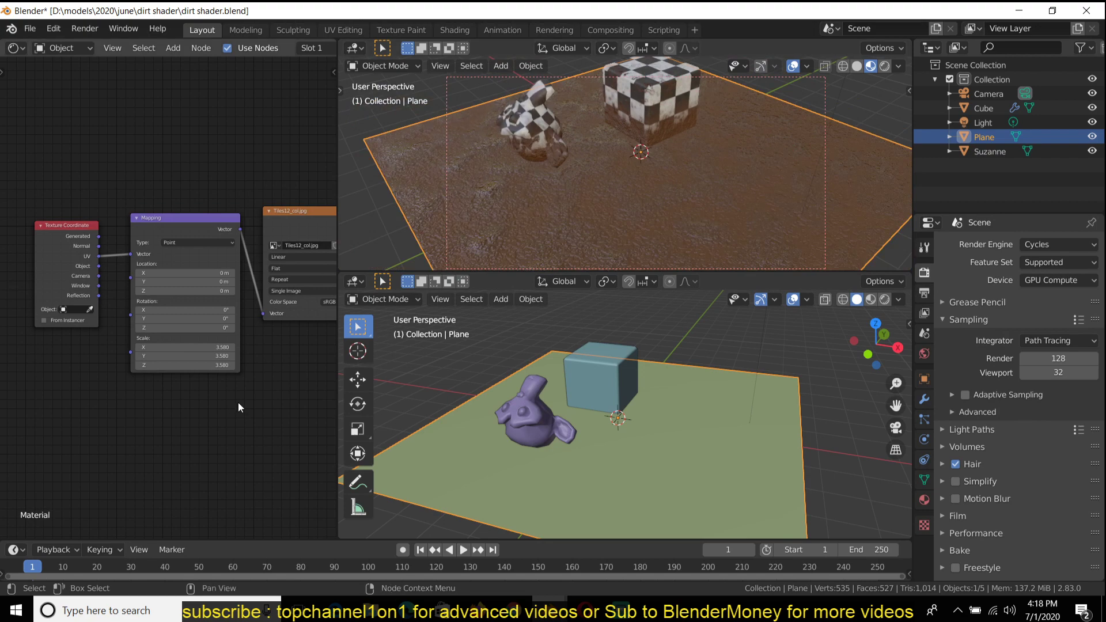
- Save dirt shader.blend and scale the ground plane up slightly
scroll(237, 402, up, 2)
key(ctrl+s)
scroll(526, 185, down, 3)
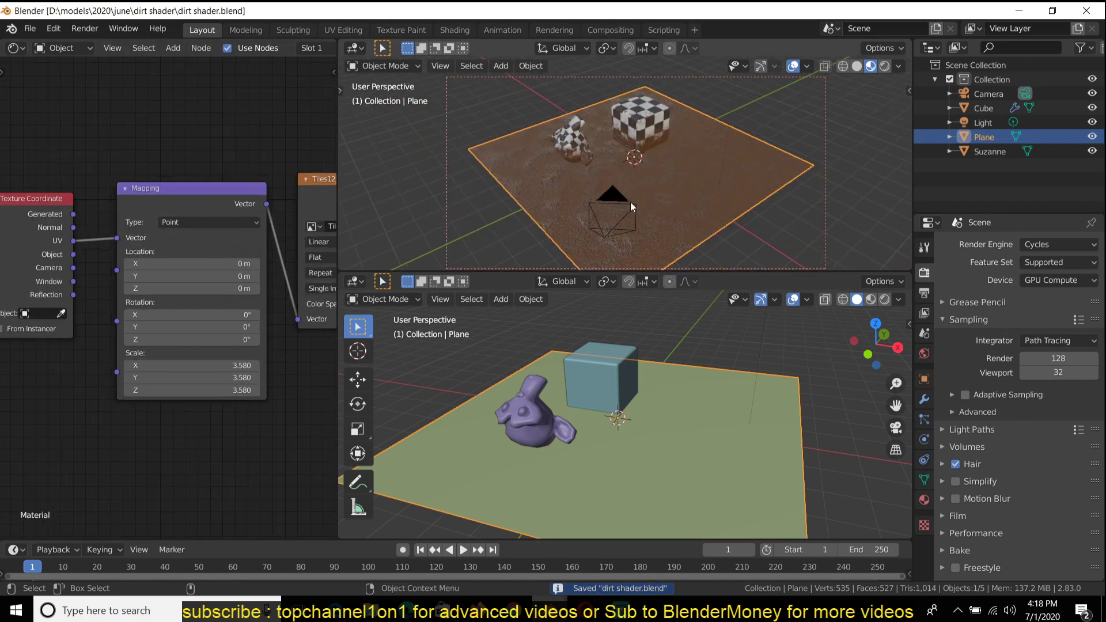
key(s)
click(687, 218)
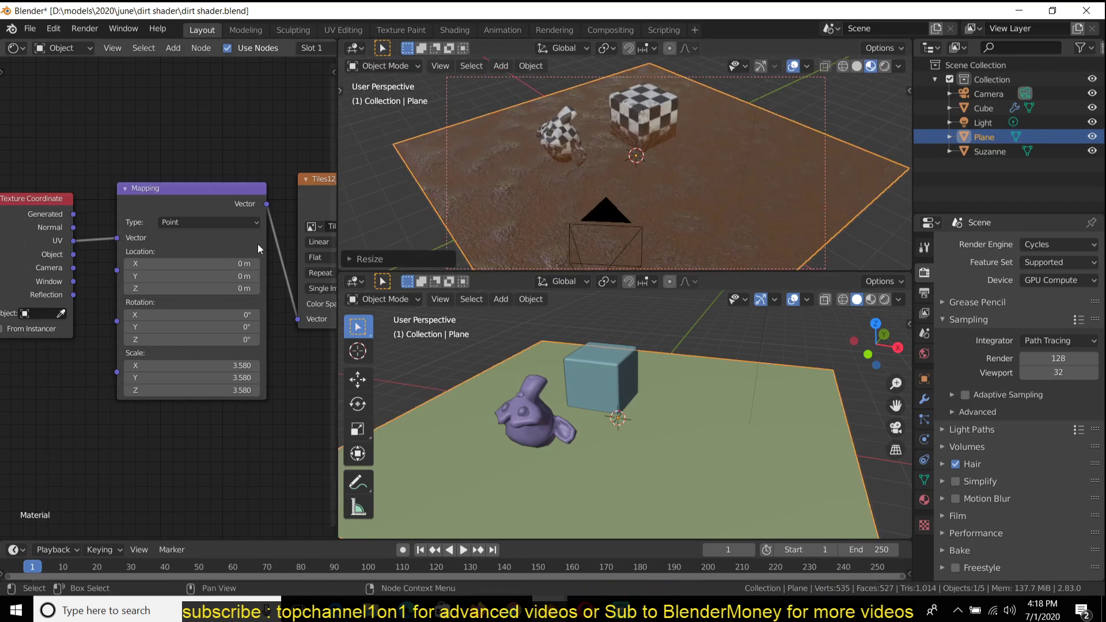
- Examine the Tiles12_col.jpg node and its connection to the Principled BSDF in the plane's material
middle_drag(298, 254, 108, 268)
scroll(205, 244, down, 4)
scroll(226, 259, down, 5)
middle_drag(226, 258, 173, 255)
scroll(282, 274, up, 3)
scroll(242, 268, up, 1)
scroll(178, 286, up, 1)
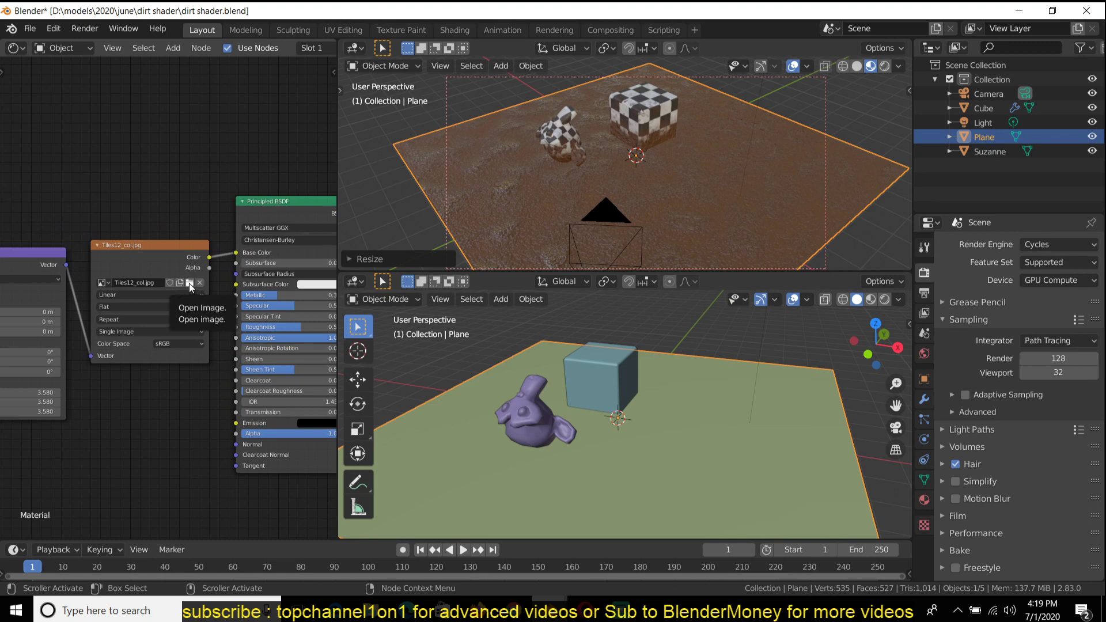
scroll(669, 167, down, 1)
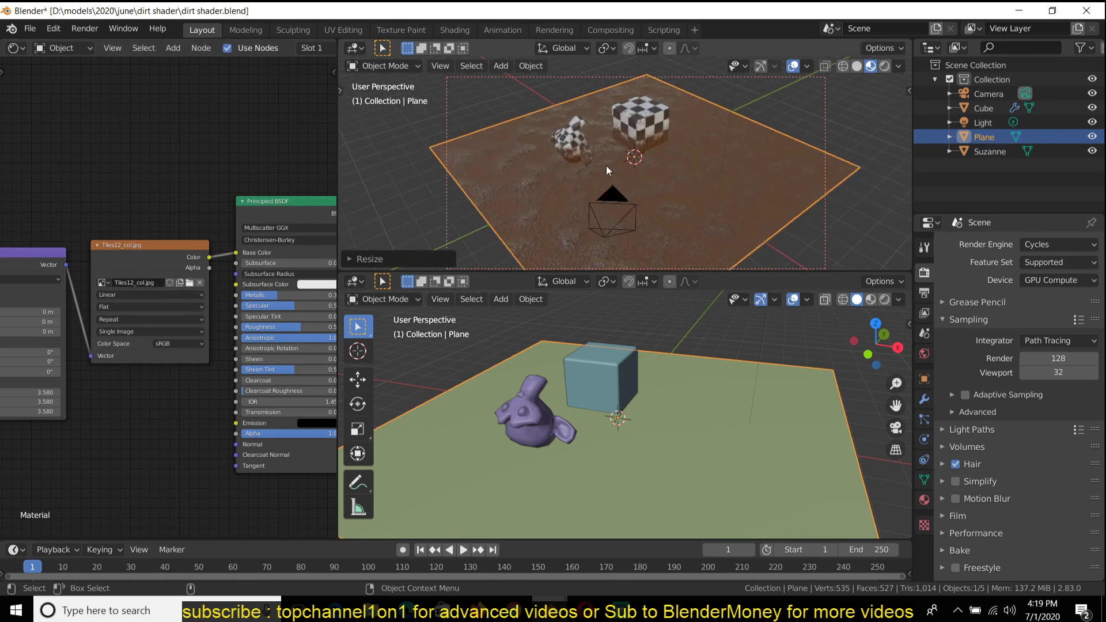
- Raise the ground plane along the global Z axis until it covers most of the cube and Suzanne
middle_drag(606, 164, 589, 184)
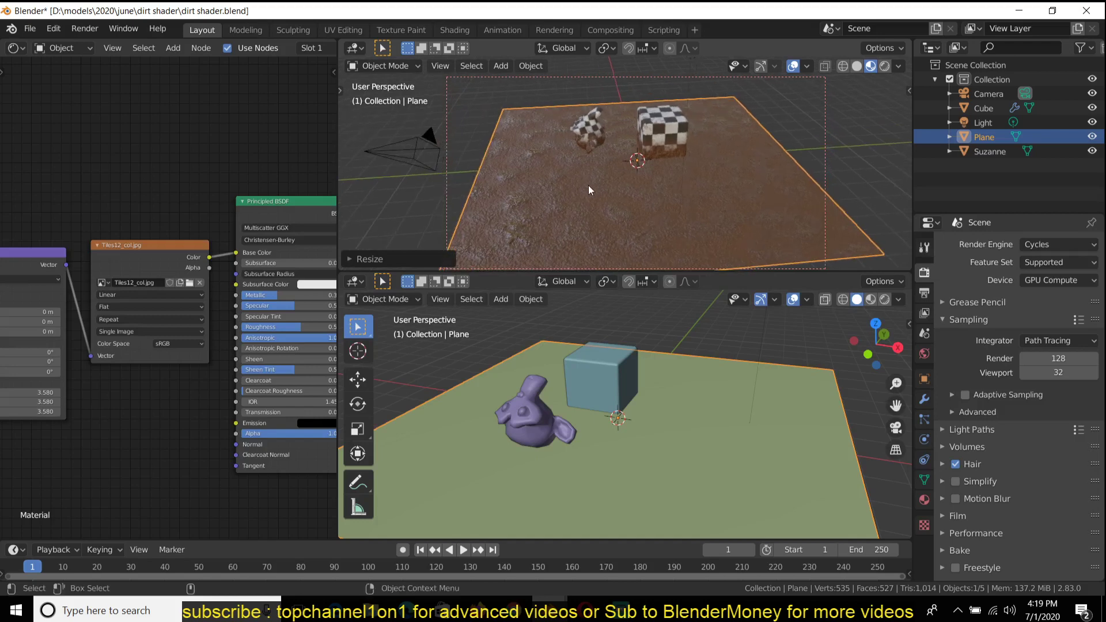
key(g)
key(z)
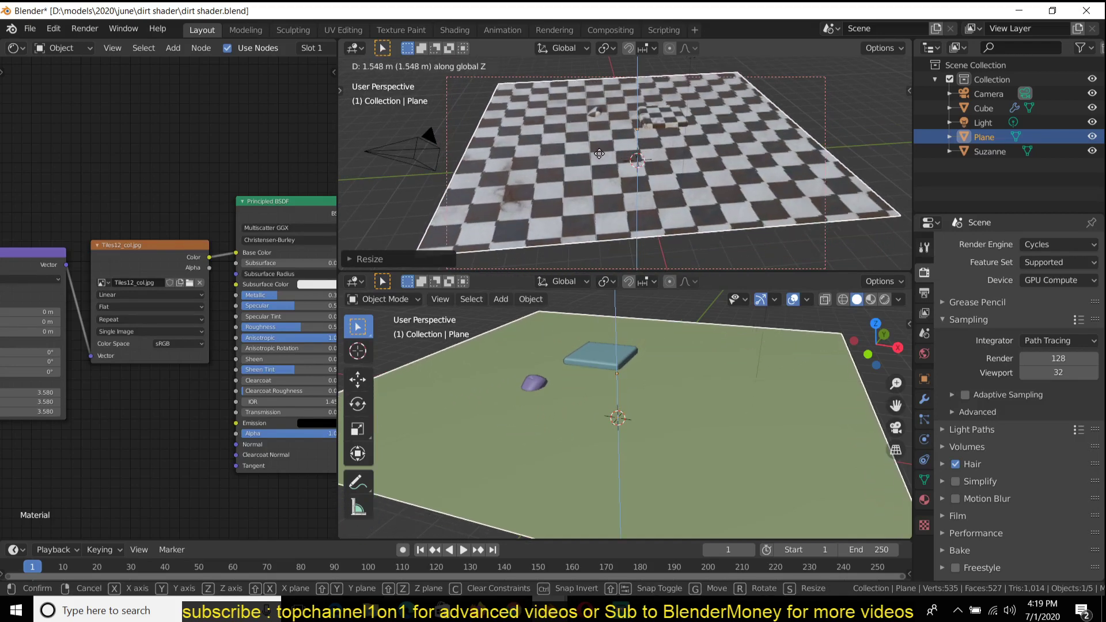
click(600, 163)
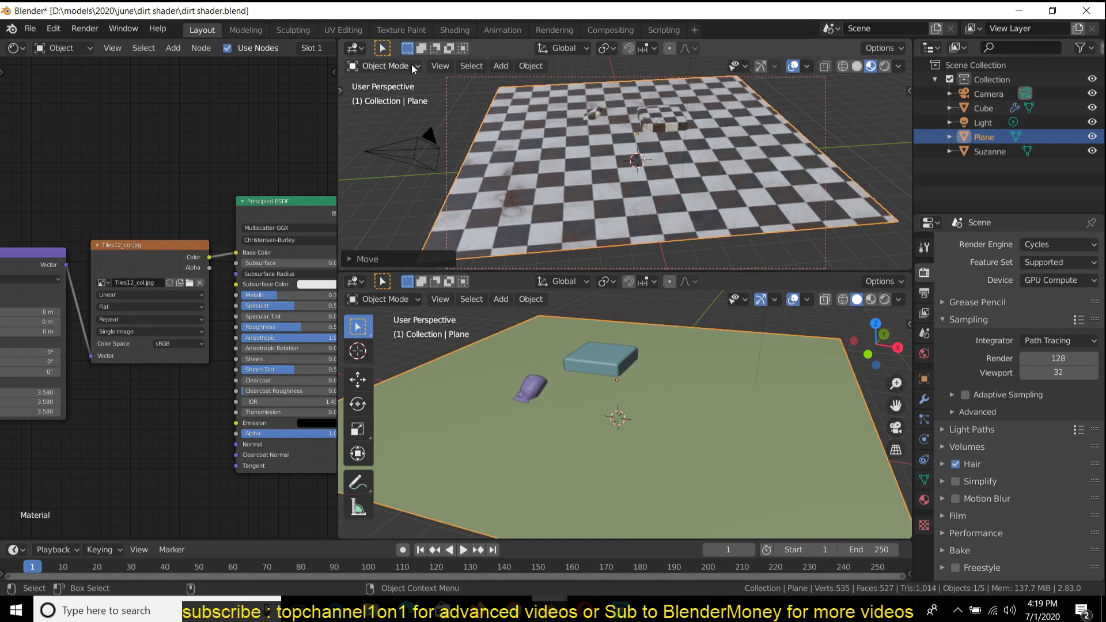
- Subdivide the ground plane's mesh twice in Edit Mode and return to Object Mode
click(440, 66)
key(Tab)
right_click(659, 118)
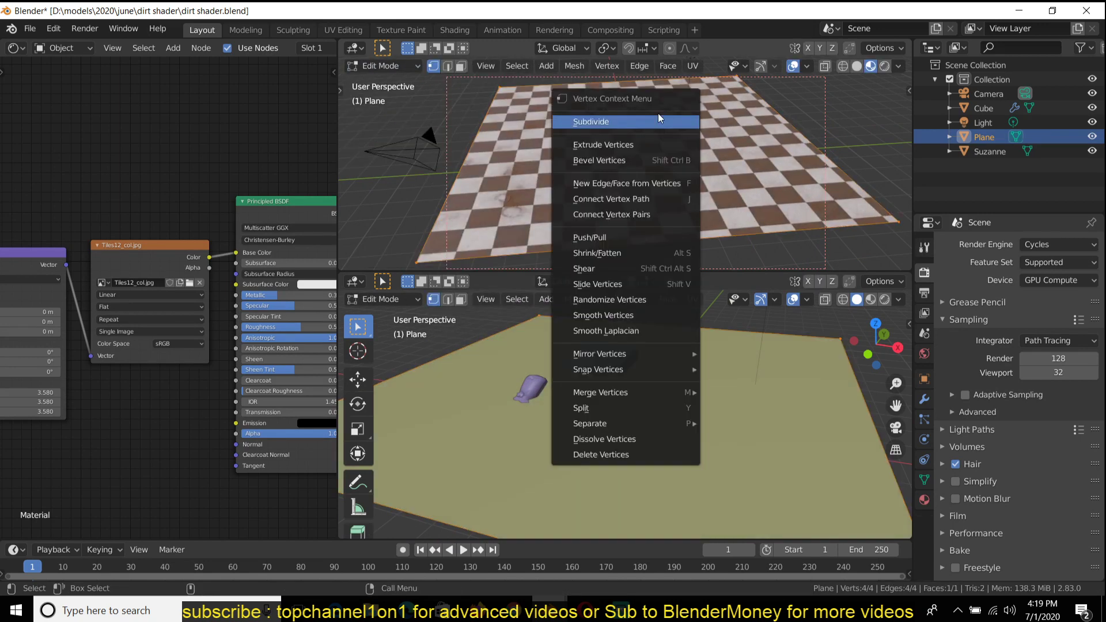
click(658, 113)
right_click(663, 118)
click(665, 113)
key(Tab)
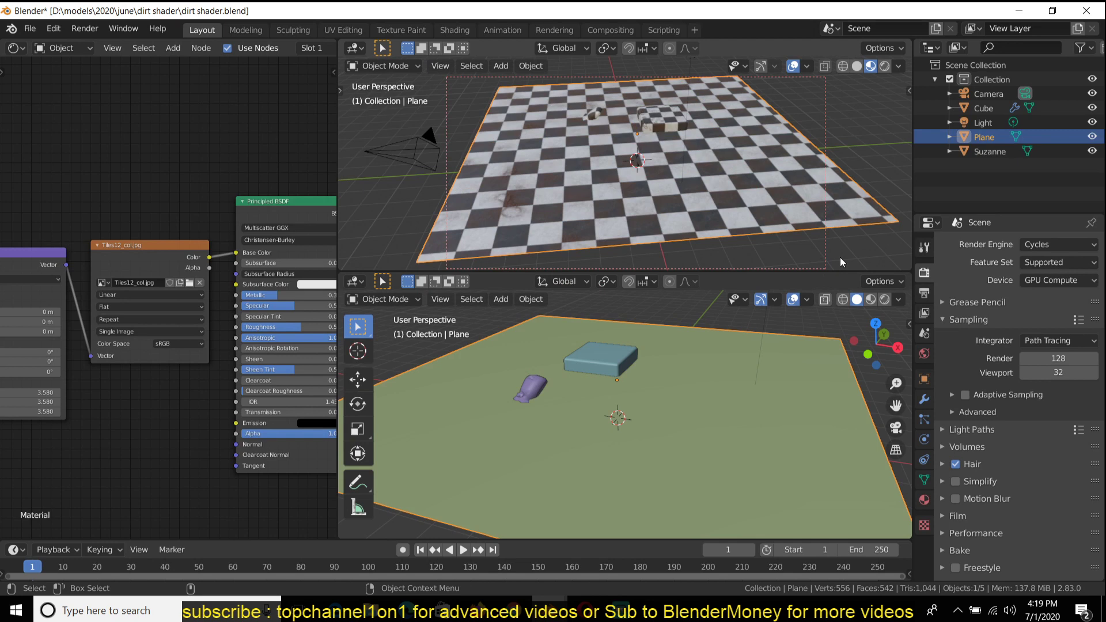
- Add a Multiresolution modifier to the plane and subdivide it to level 2 with Catmull-Clark
click(925, 400)
click(1019, 244)
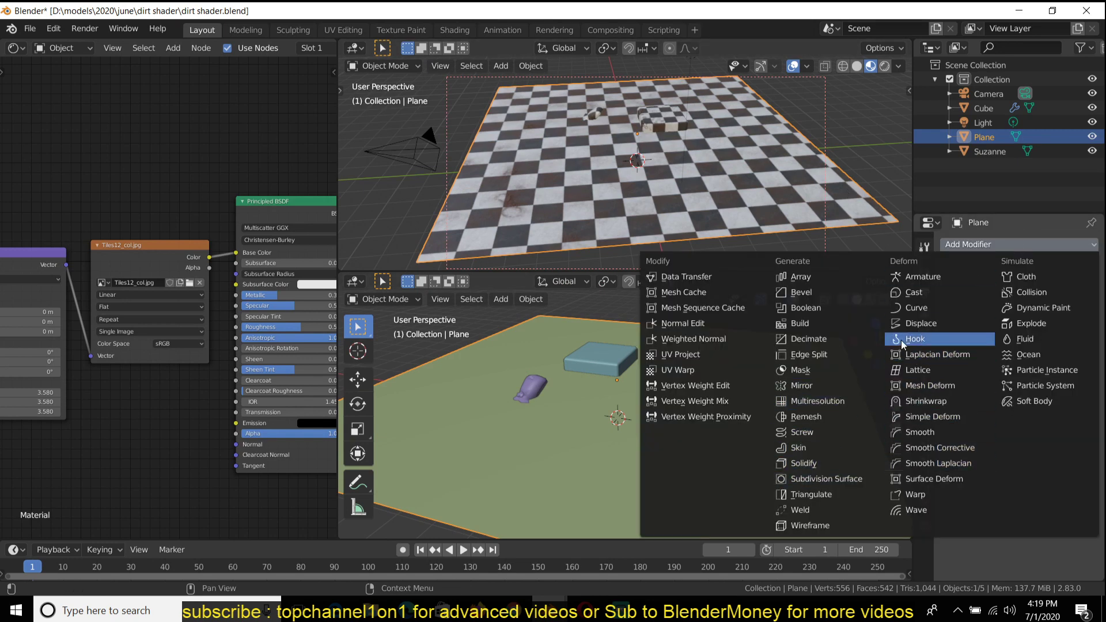
click(857, 402)
click(1034, 308)
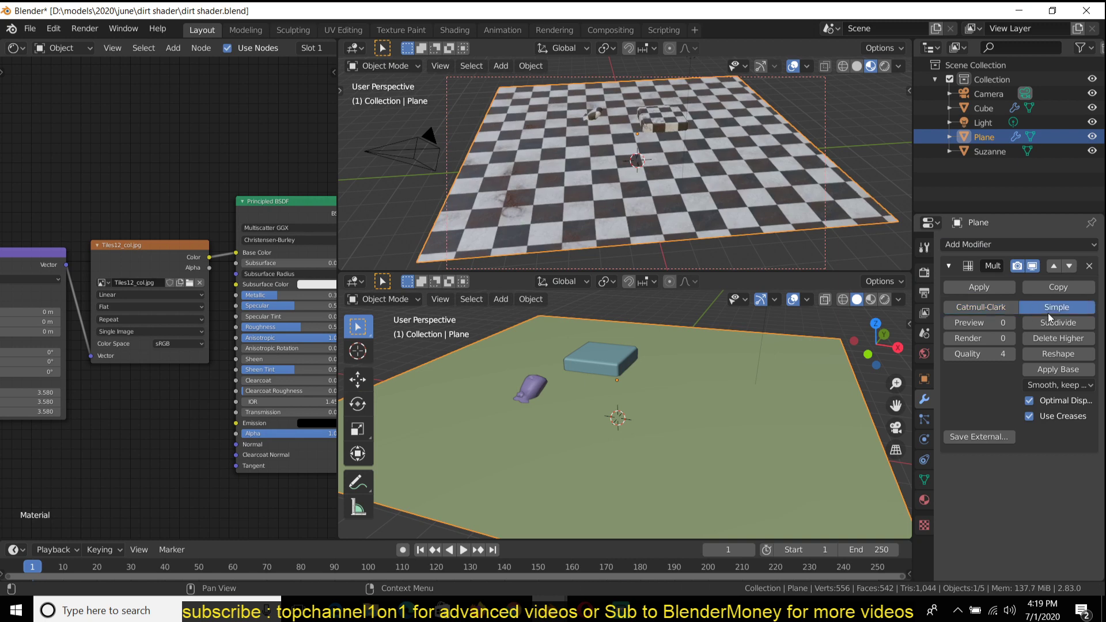
click(1013, 311)
click(1044, 323)
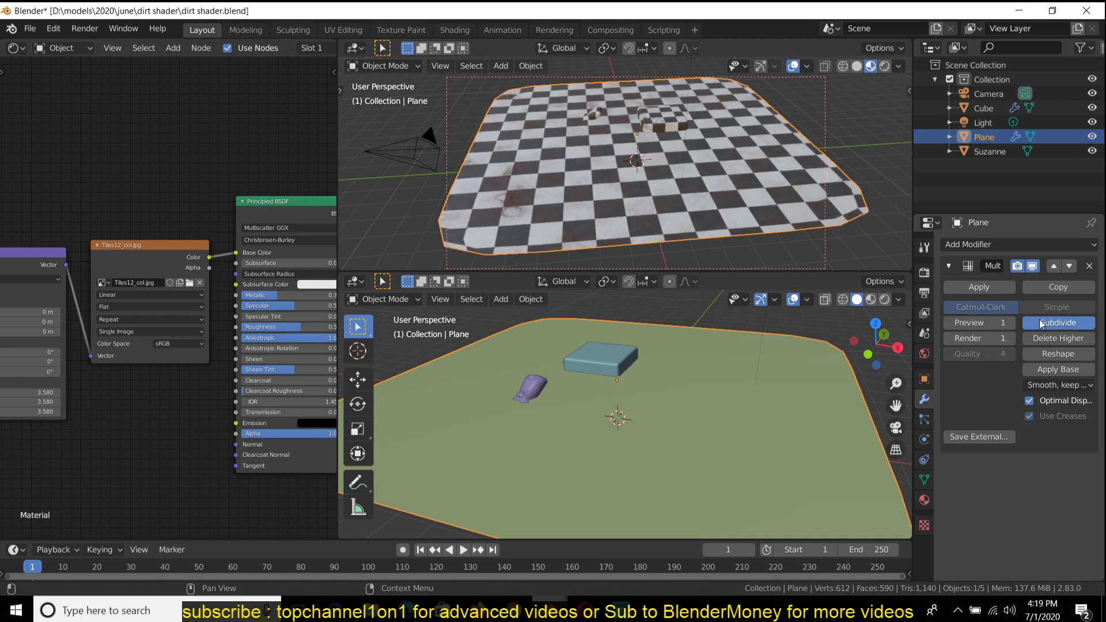
click(1044, 322)
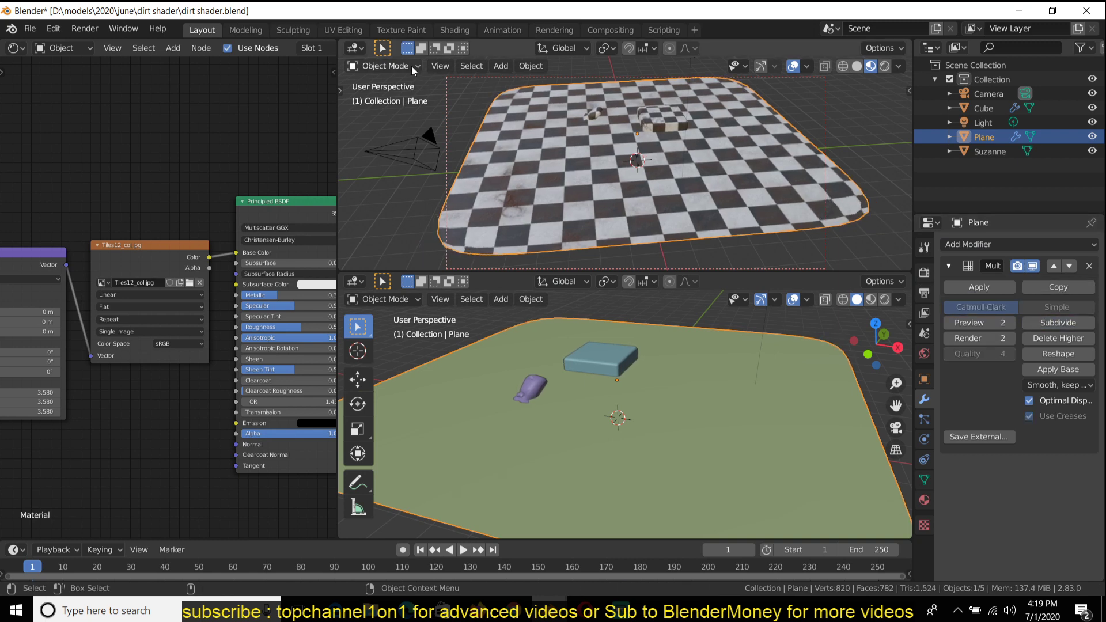
- Enter Sculpt Mode and raise a ridge across the plane beside the cube with the SculptDraw brush at 50 px radius and 0.500 strength
click(385, 65)
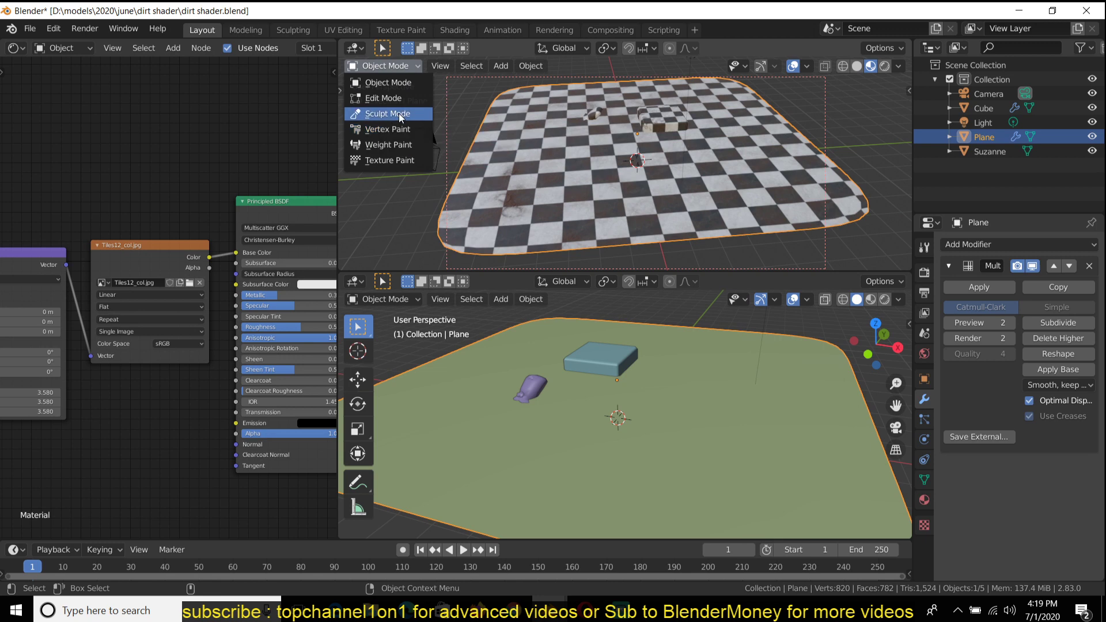
click(387, 114)
middle_drag(598, 153, 709, 166)
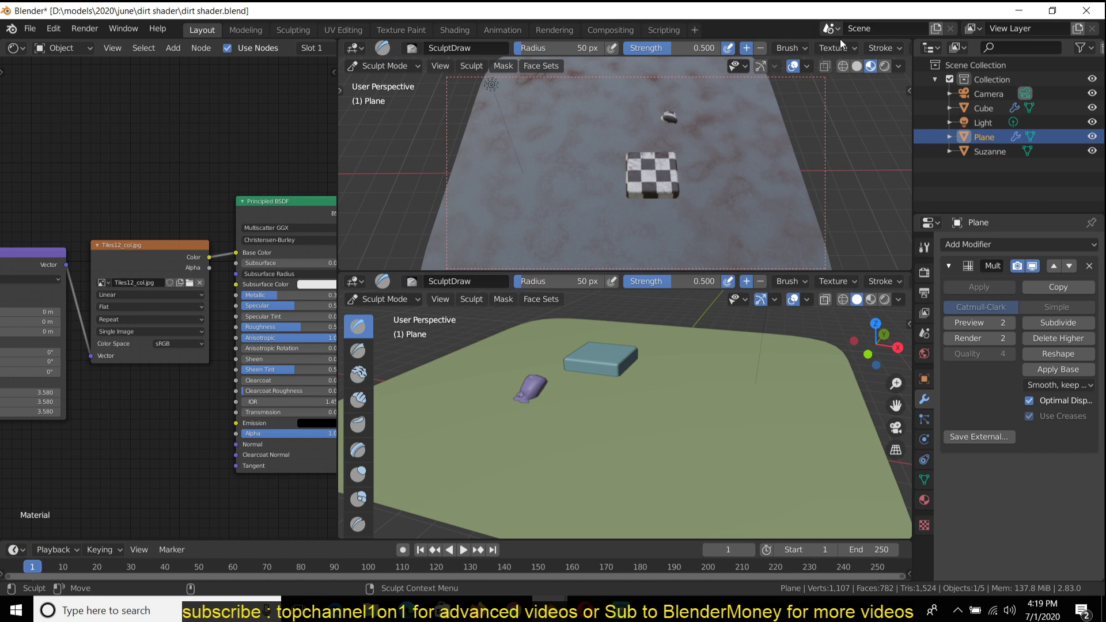
scroll(839, 50, down, 5)
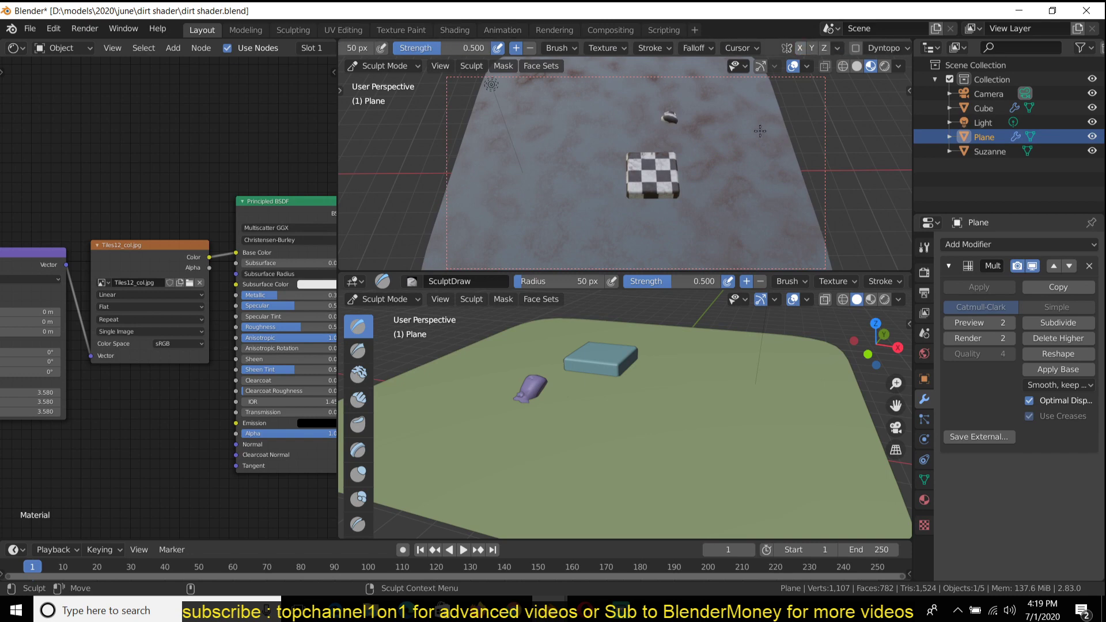
mouse_move(752, 127)
mouse_down()
mouse_move(705, 145)
mouse_move(496, 155)
mouse_move(465, 128)
mouse_up()
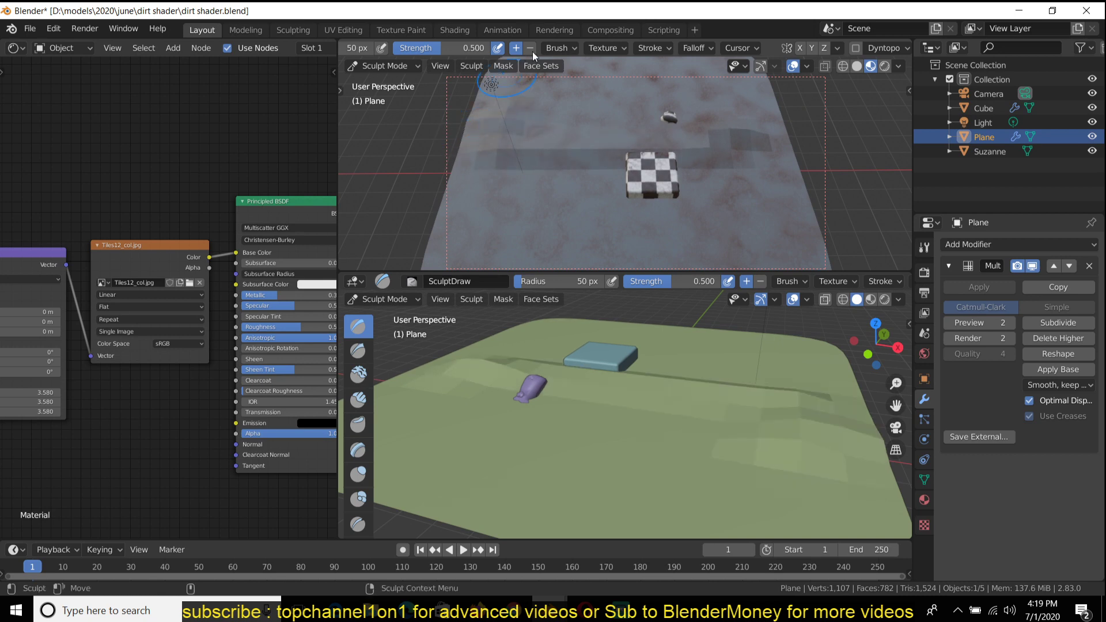
- Carve hollows into the plane on both sides of the cube with SculptDraw in subtract mode, and return to Object Mode
drag(774, 170, 720, 168)
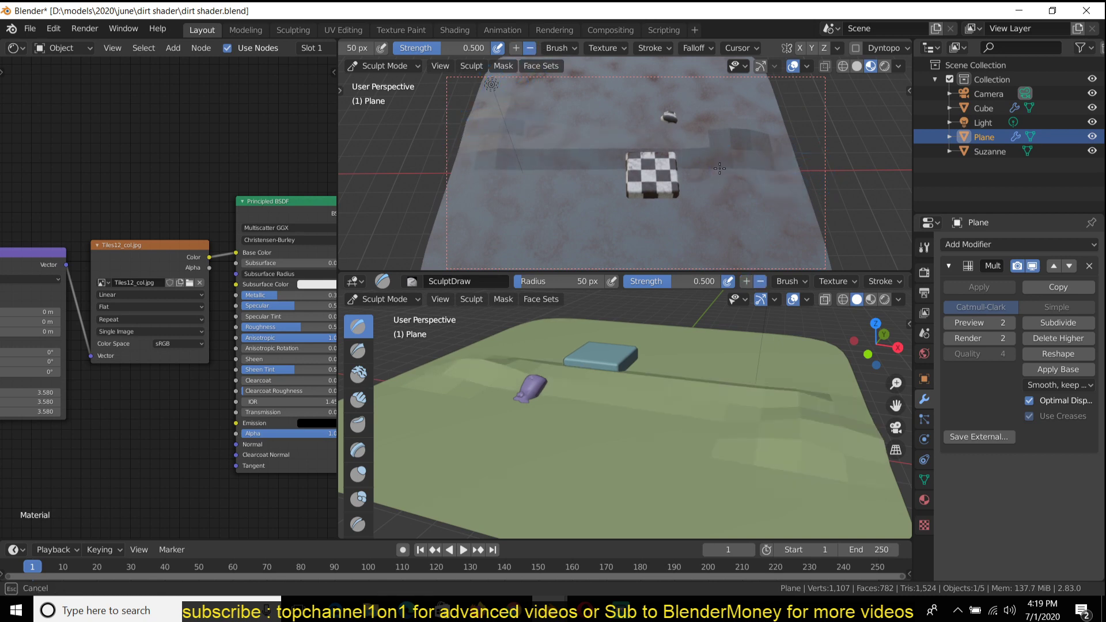
drag(575, 224, 470, 200)
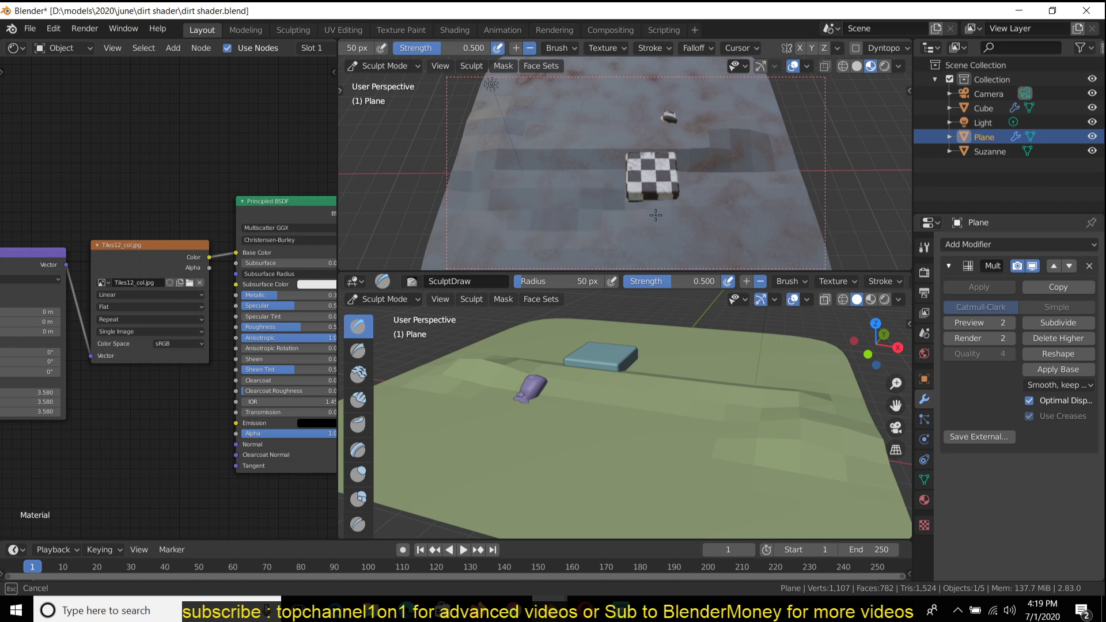
drag(656, 215, 758, 163)
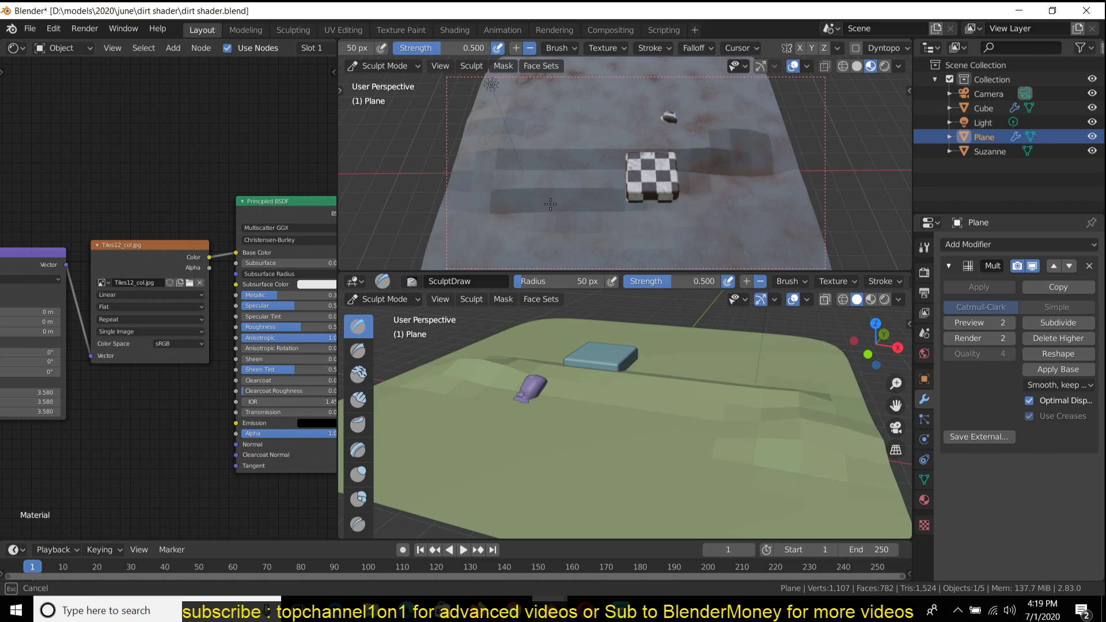
drag(550, 204, 465, 178)
drag(591, 198, 432, 196)
scroll(895, 149, down, 5)
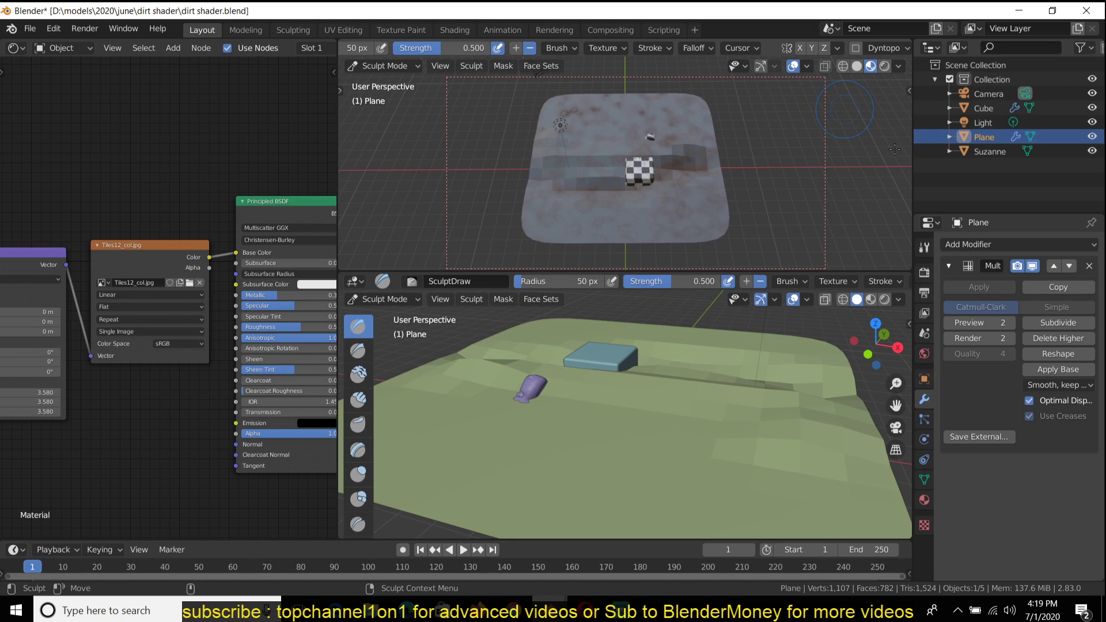
click(383, 65)
click(381, 81)
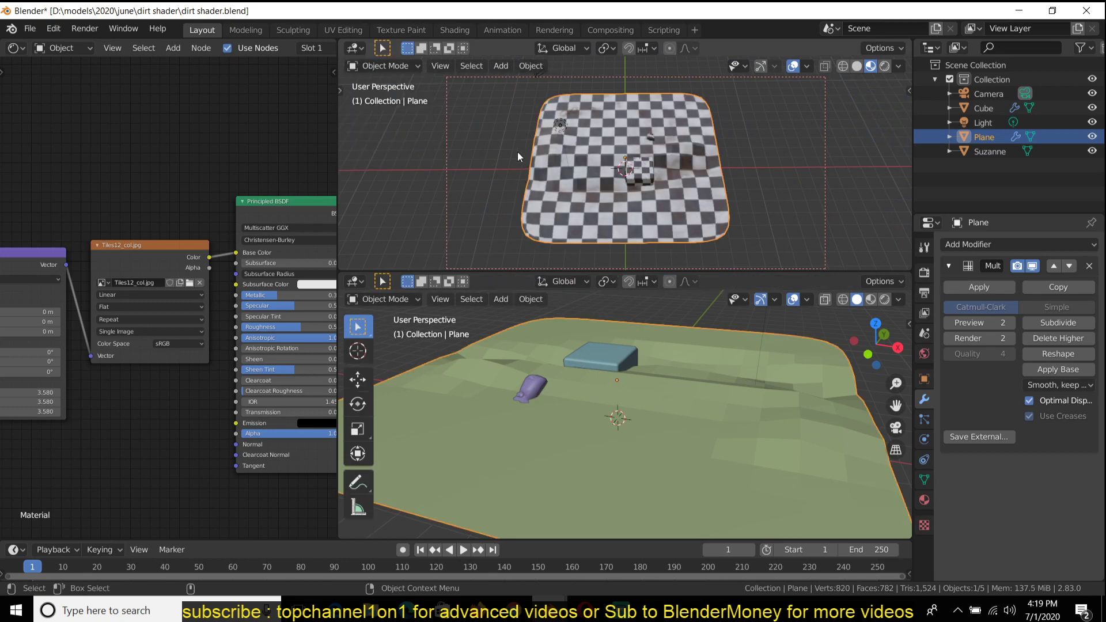
middle_drag(520, 156, 610, 144)
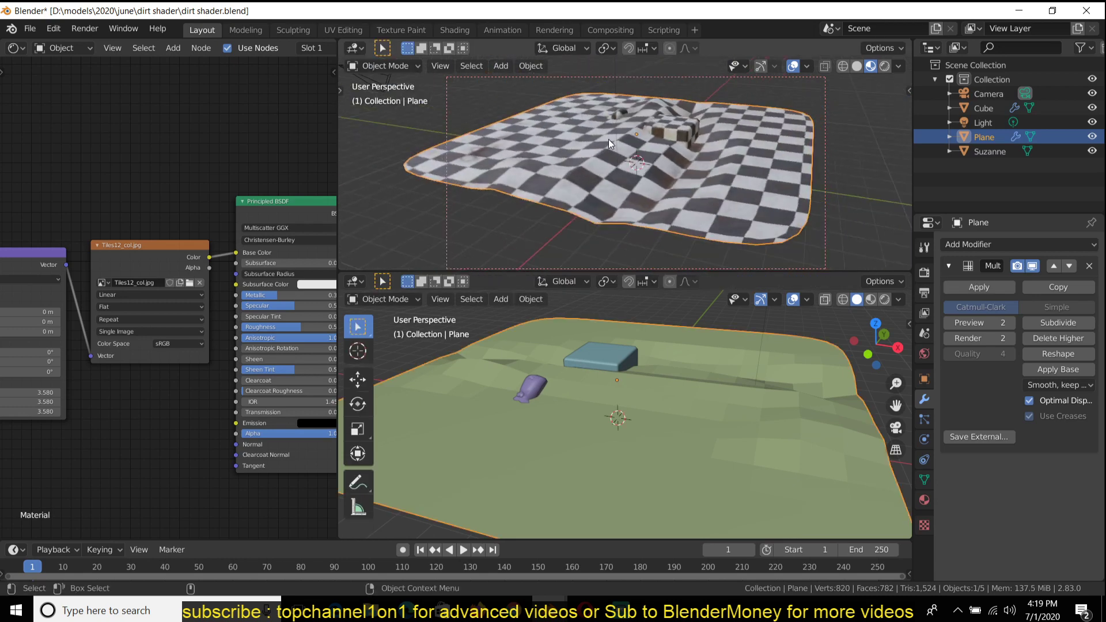
click(620, 114)
key(g)
key(z)
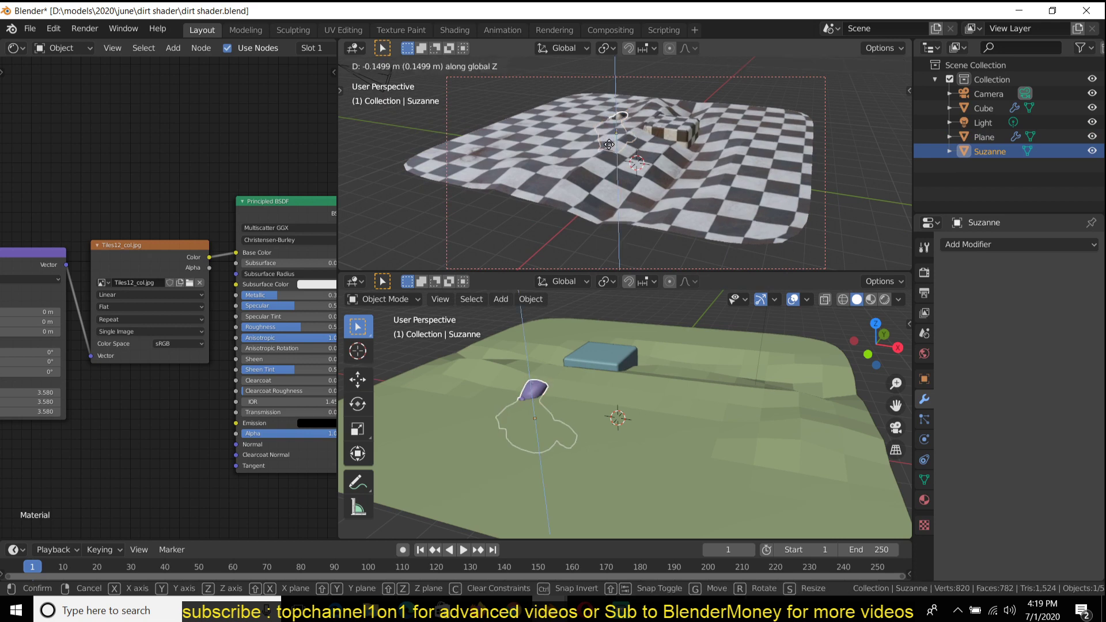
right_click(614, 124)
- Lower the sculpted plane by about 0.45 m along the global Z axis and inspect the dirt in its hollows
click(572, 167)
key(g)
key(z)
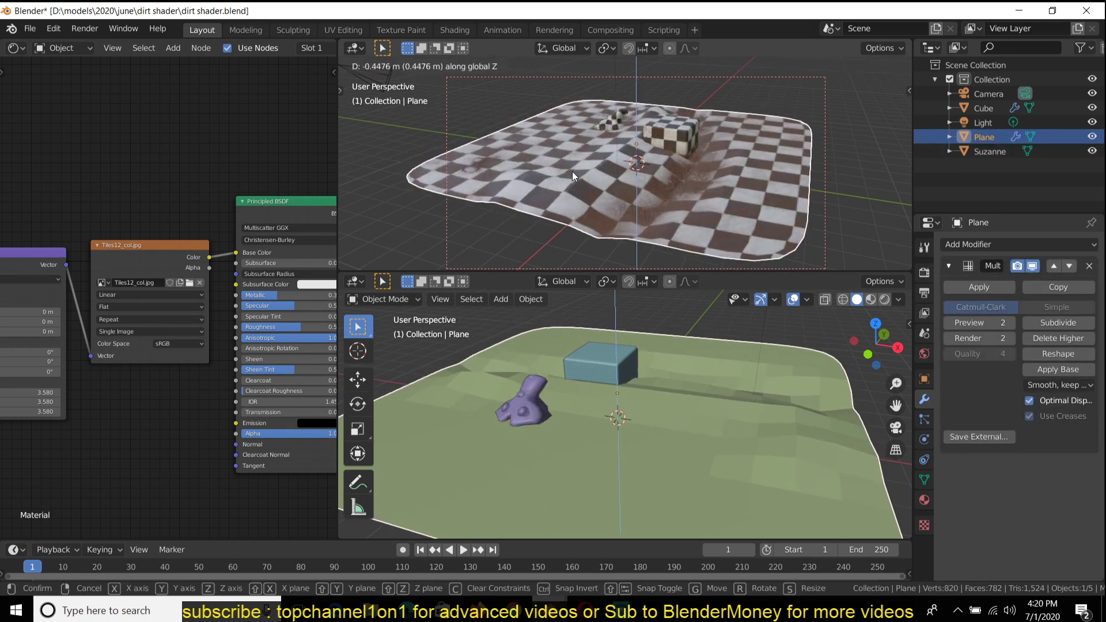
click(573, 173)
middle_drag(574, 173, 677, 200)
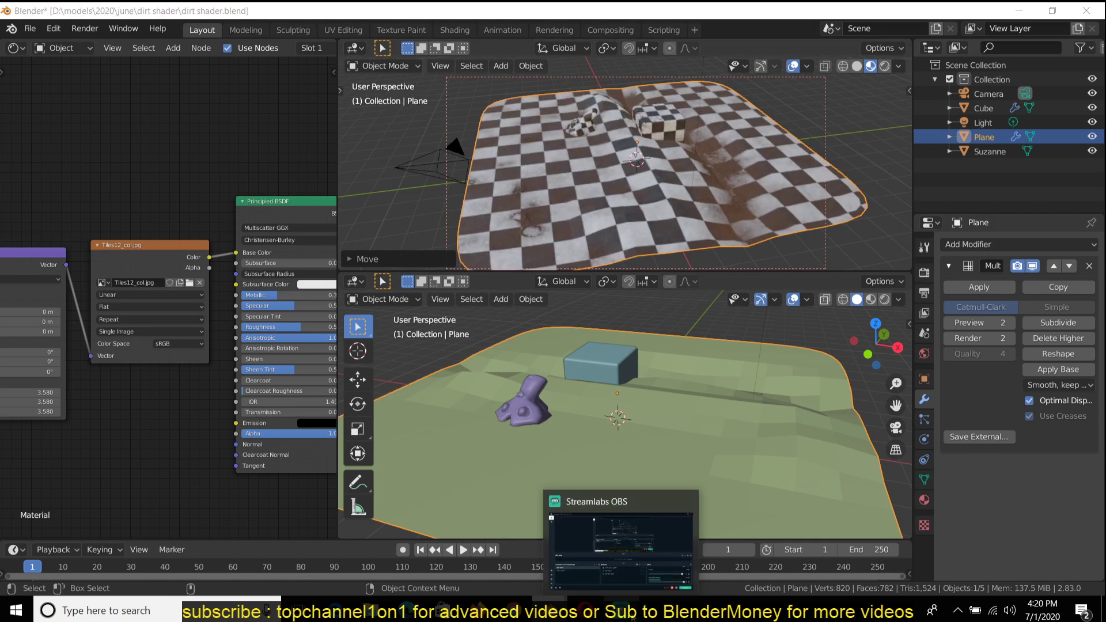
click(621, 611)
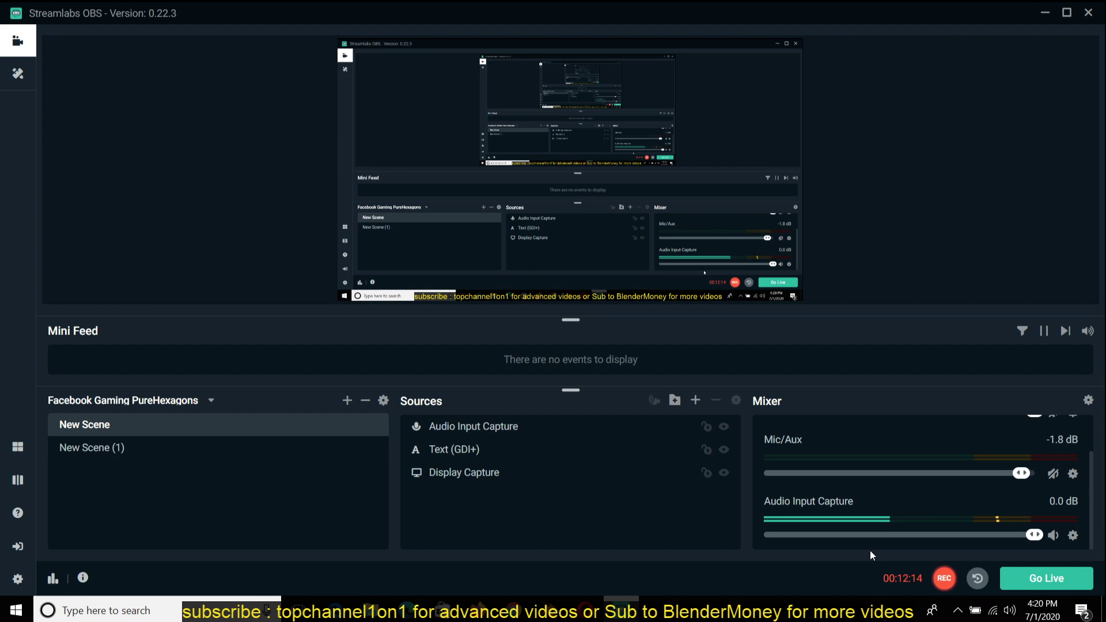